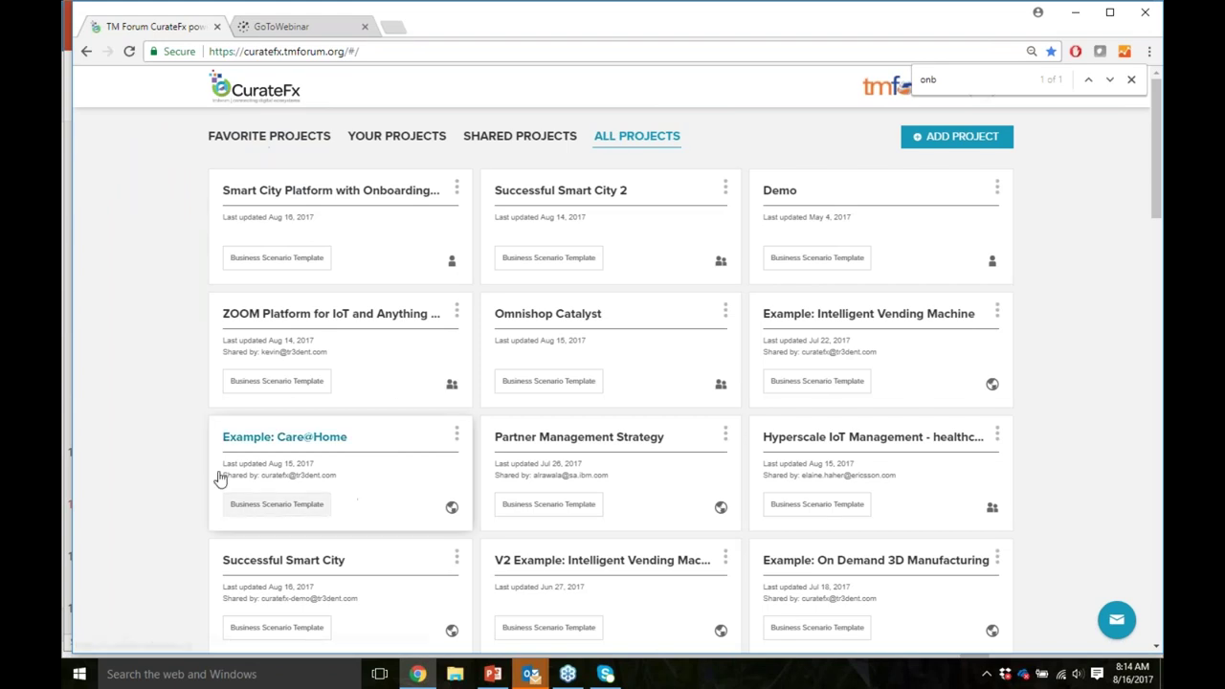
Step: Open the Smart City Platform with Onboarding project from the favorite projects and view its Define section modules
scroll(172, 465, down, 8)
scroll(172, 469, up, 8)
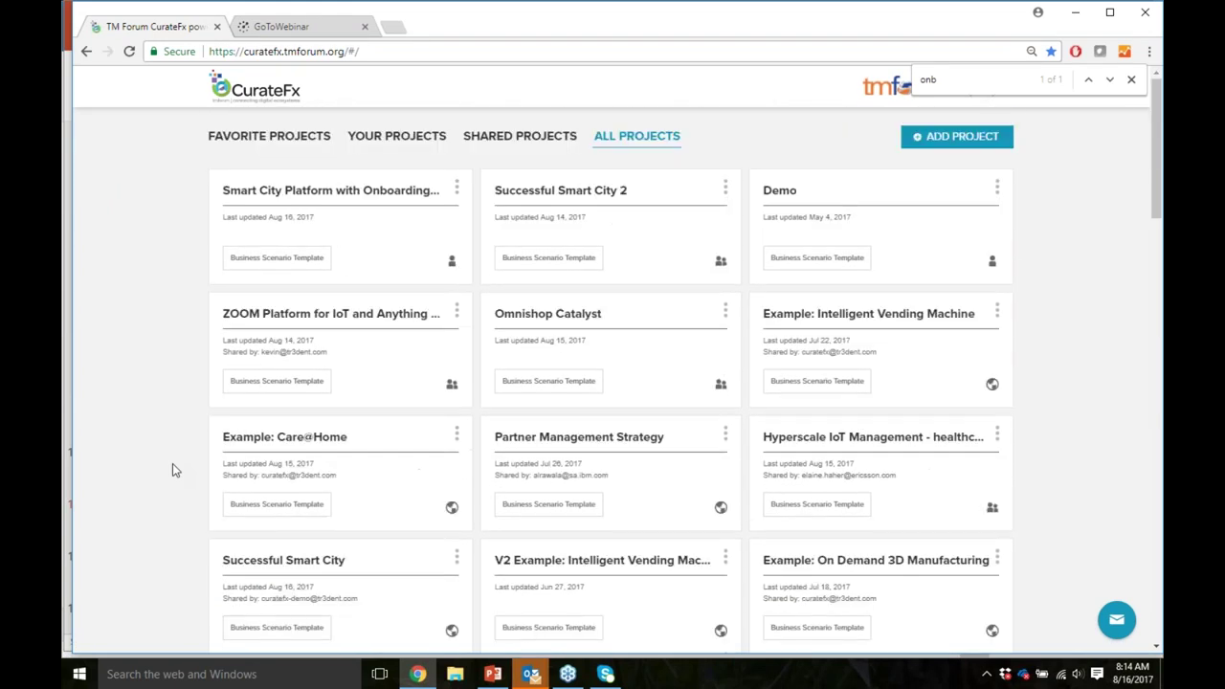
click(299, 144)
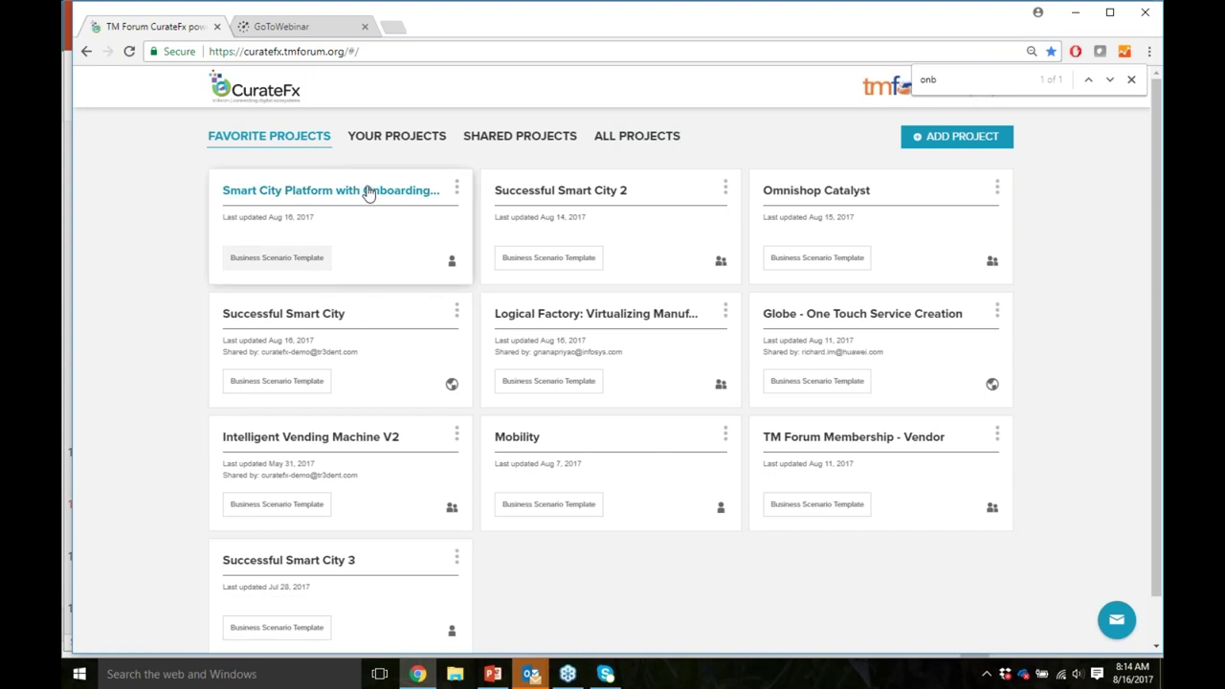
click(368, 191)
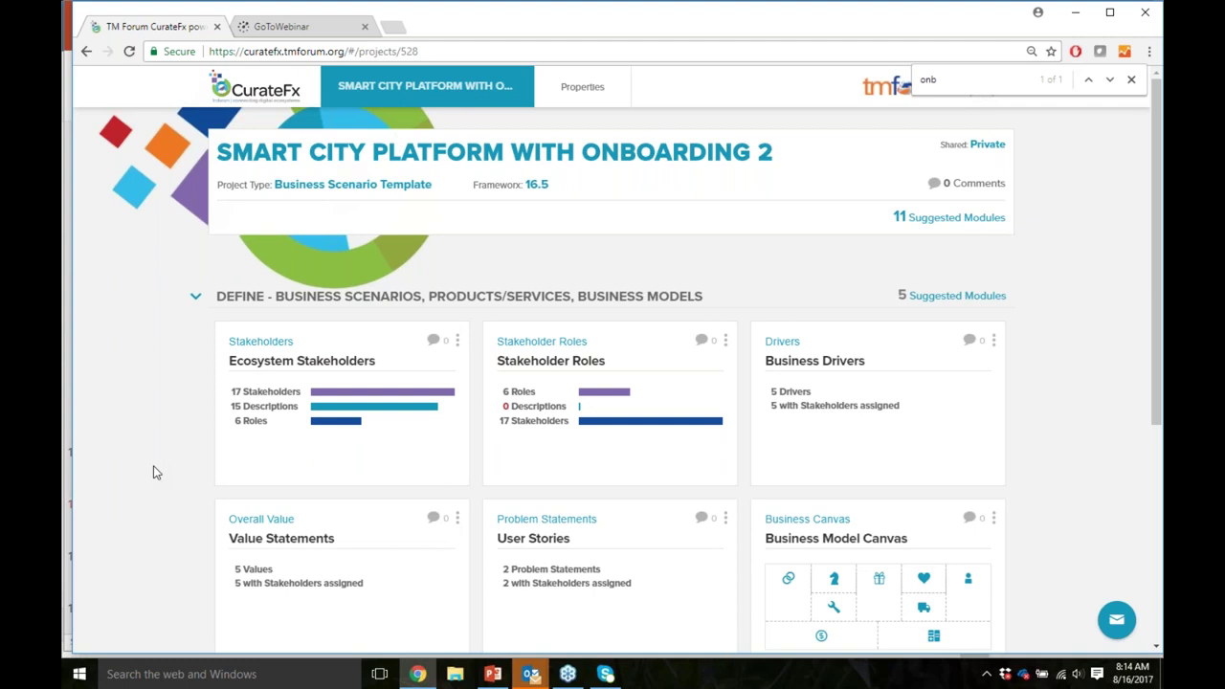
click(196, 299)
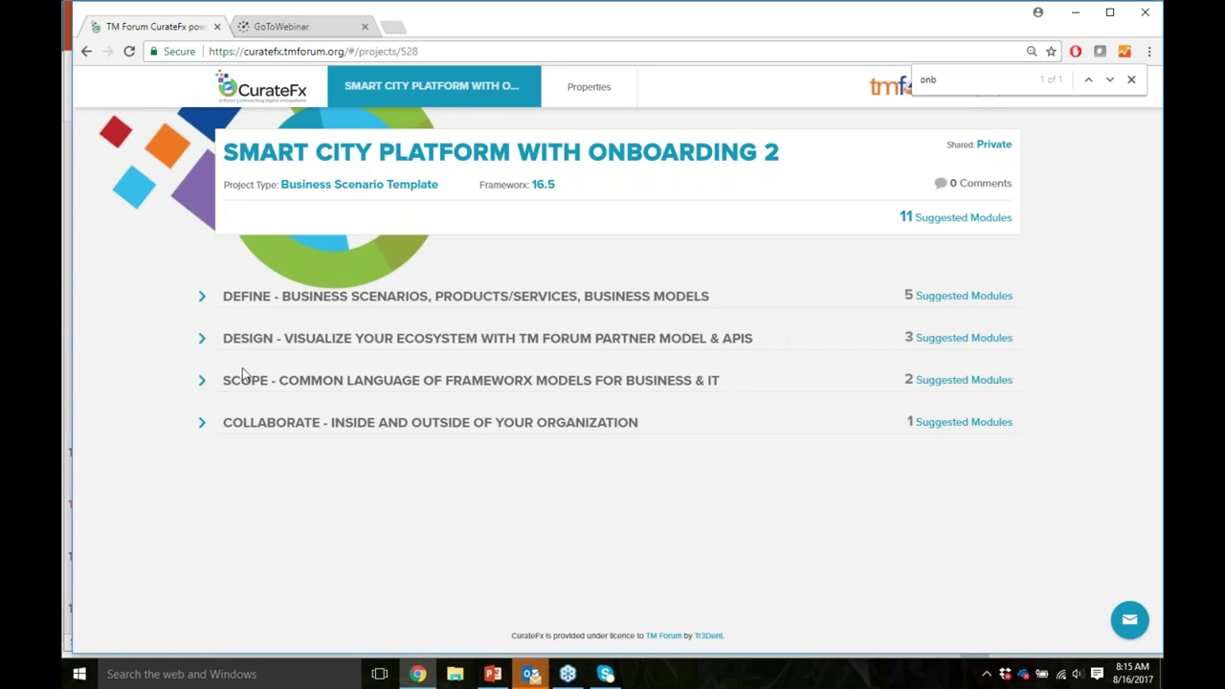
click(198, 302)
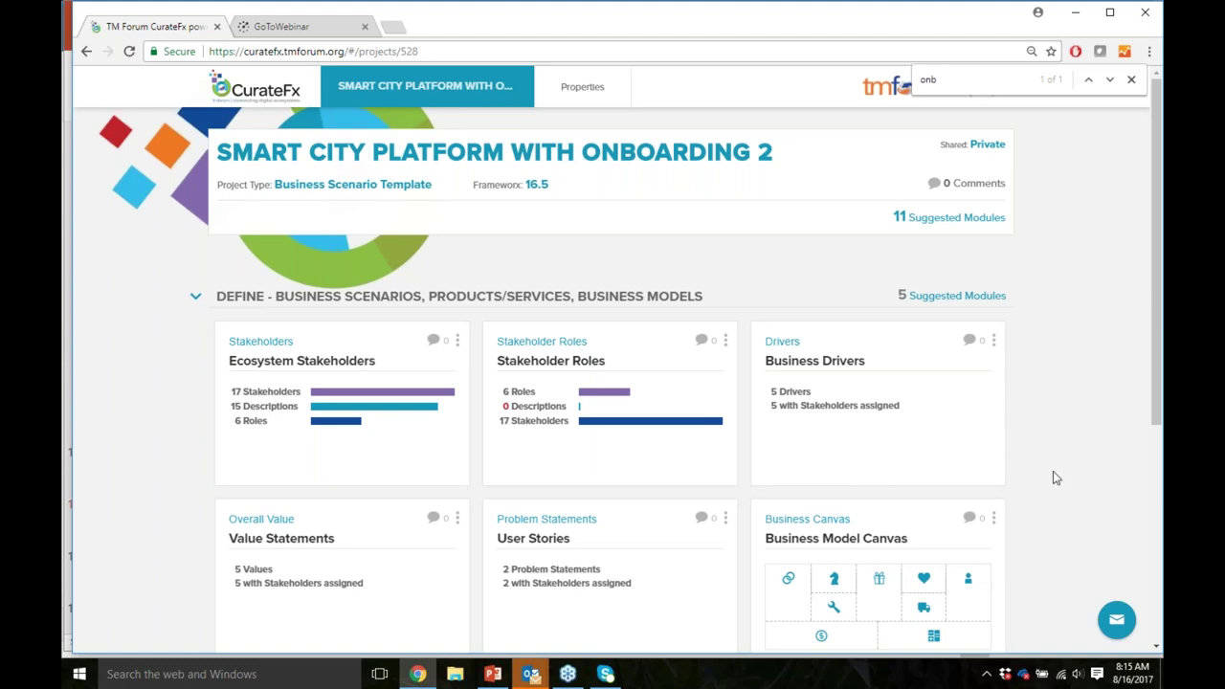
Step: Open the Ecosystem Stakeholders module and review the listed stakeholders, descriptions and roles
click(364, 420)
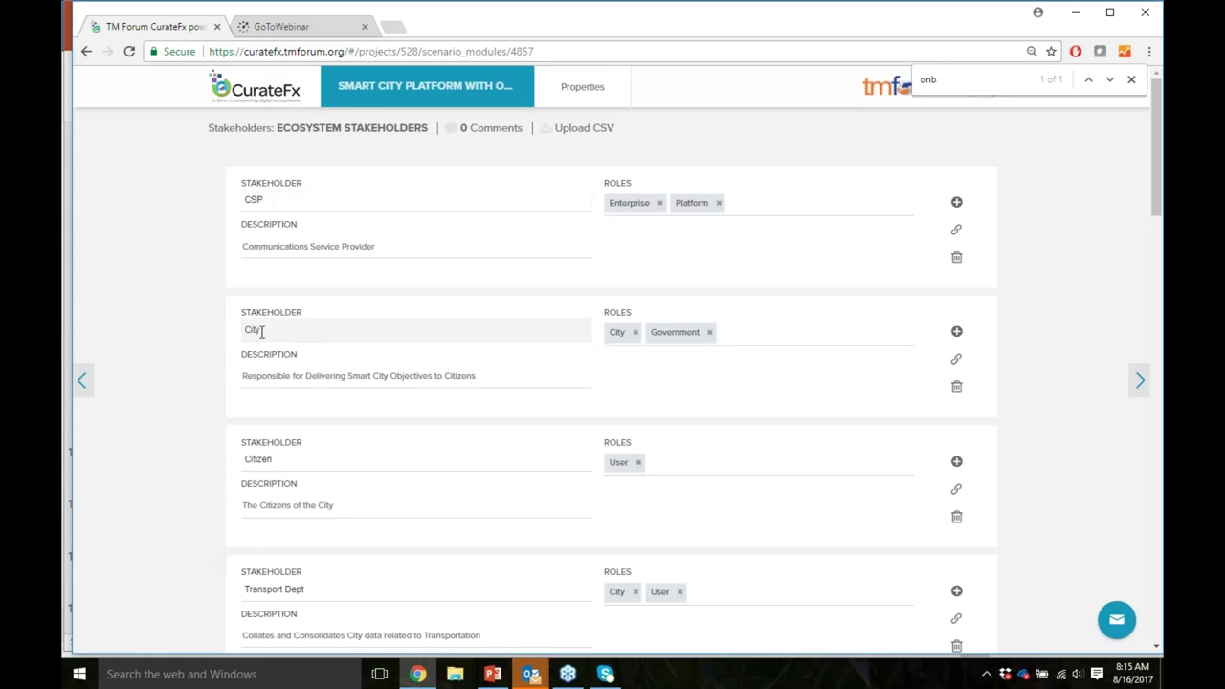
scroll(218, 551, down, 3)
scroll(218, 551, down, 5)
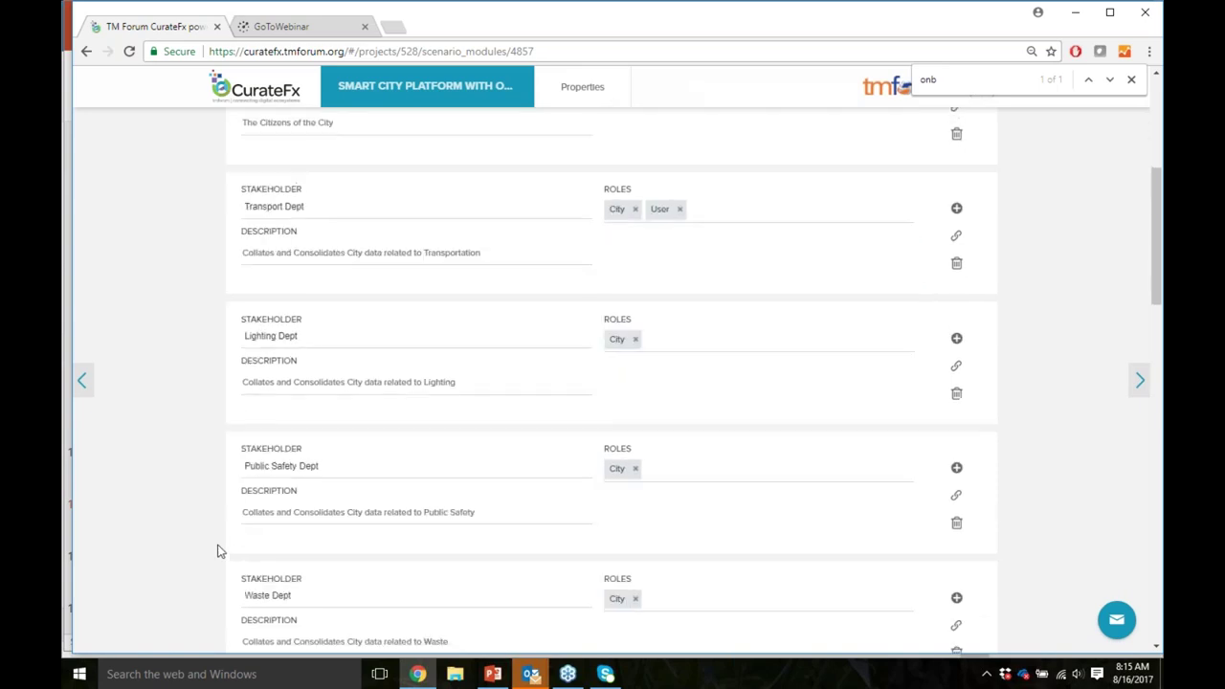
scroll(218, 551, down, 6)
scroll(215, 551, down, 4)
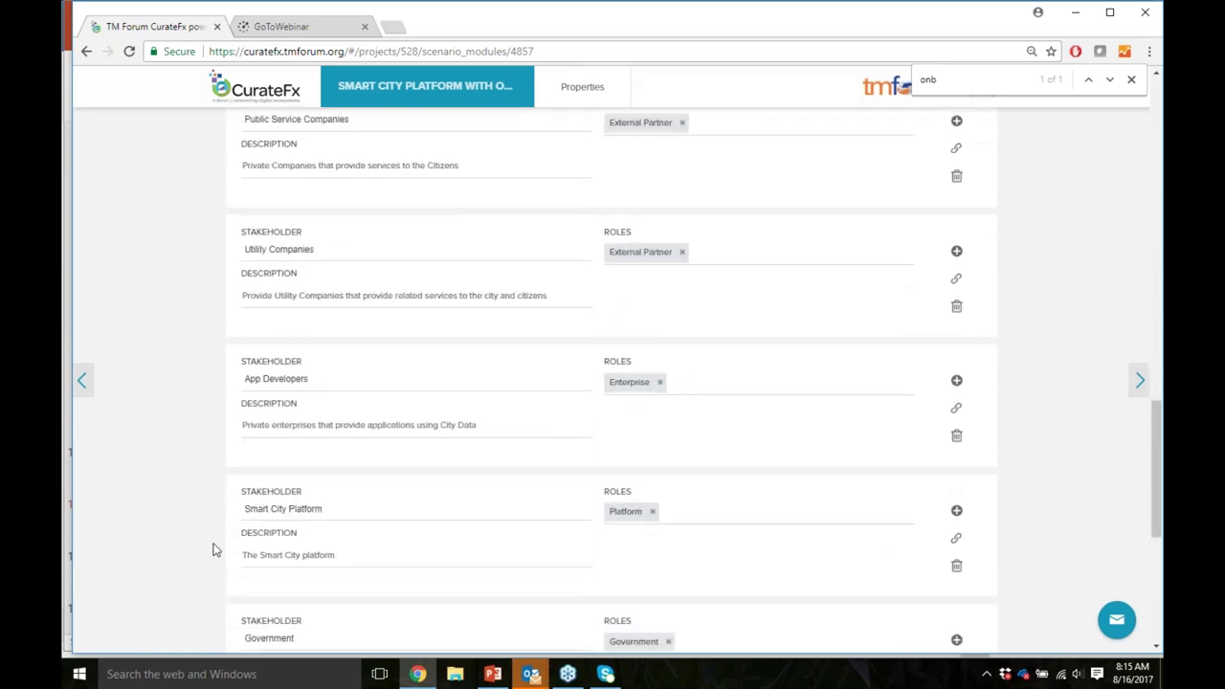
scroll(214, 551, down, 2)
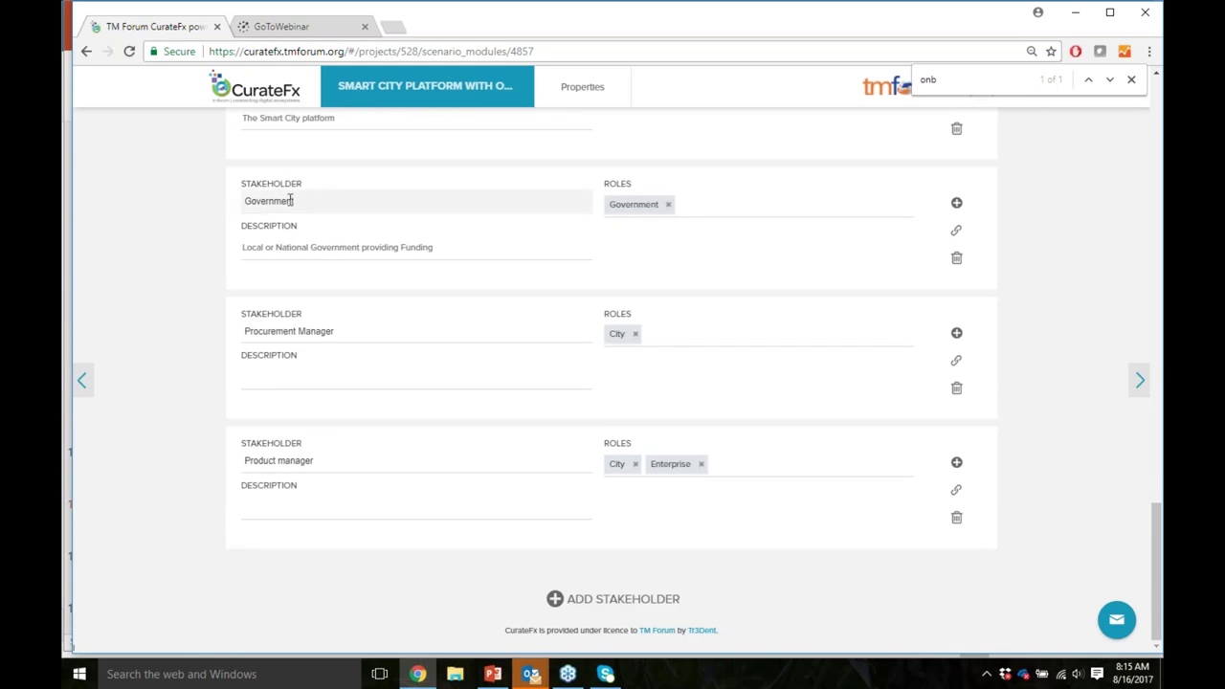
Step: Add the Government role to the CSP stakeholder
scroll(161, 456, up, 1)
scroll(161, 456, up, 15)
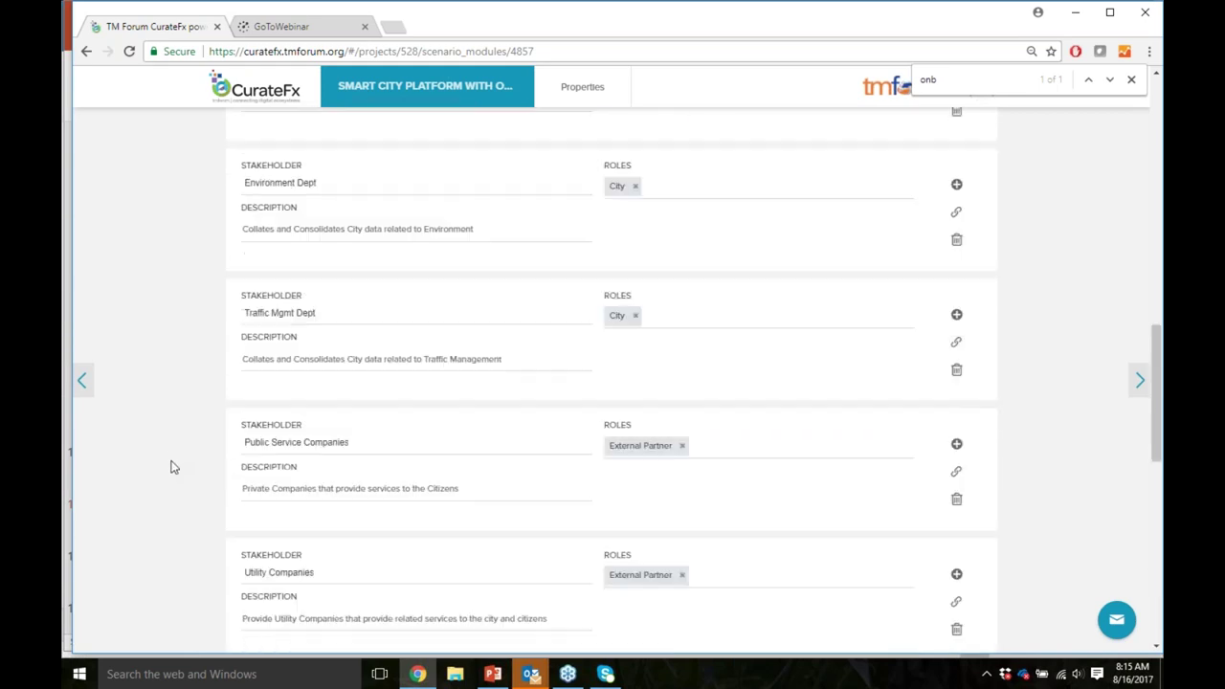
scroll(174, 469, up, 3)
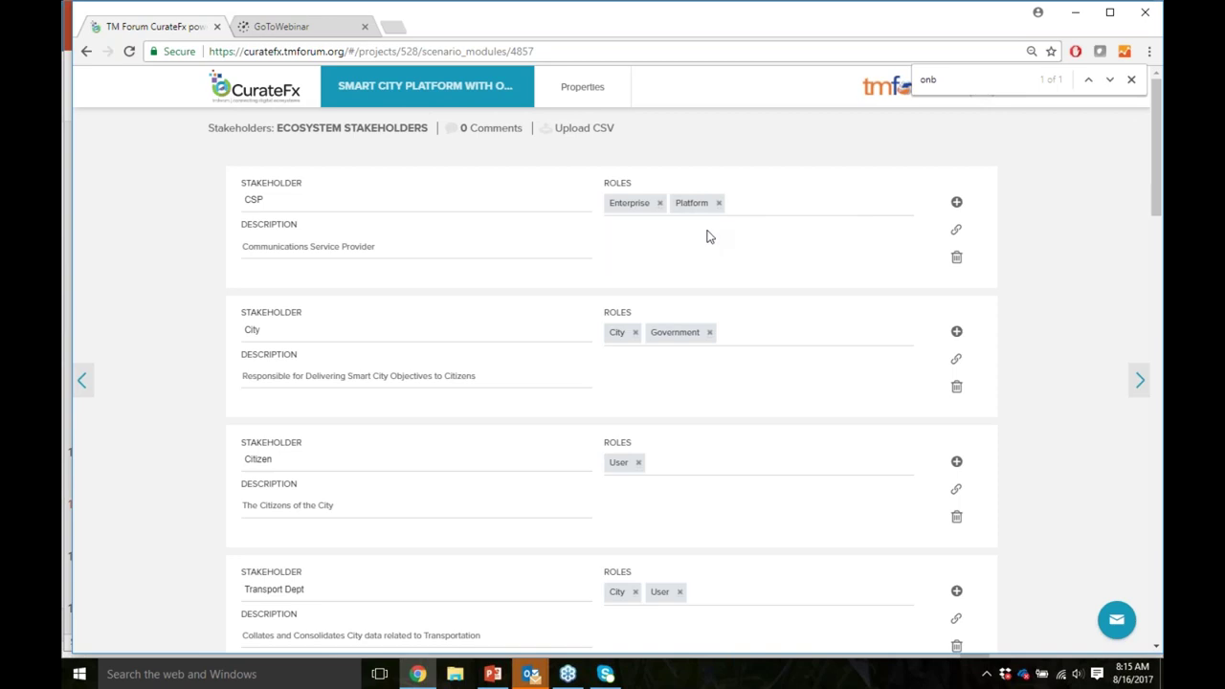
click(758, 201)
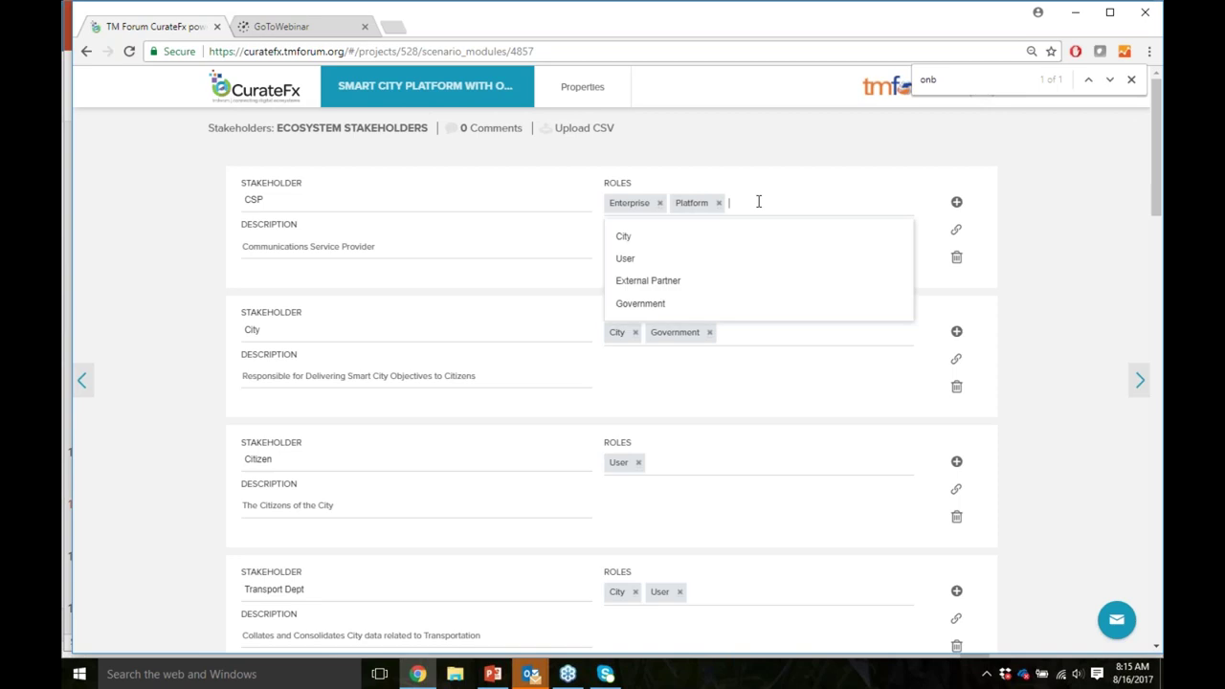
click(648, 305)
Step: Add a stakeholder named "new stakeholder" at the end of the Ecosystem Stakeholders list
scroll(149, 512, down, 7)
scroll(149, 512, down, 8)
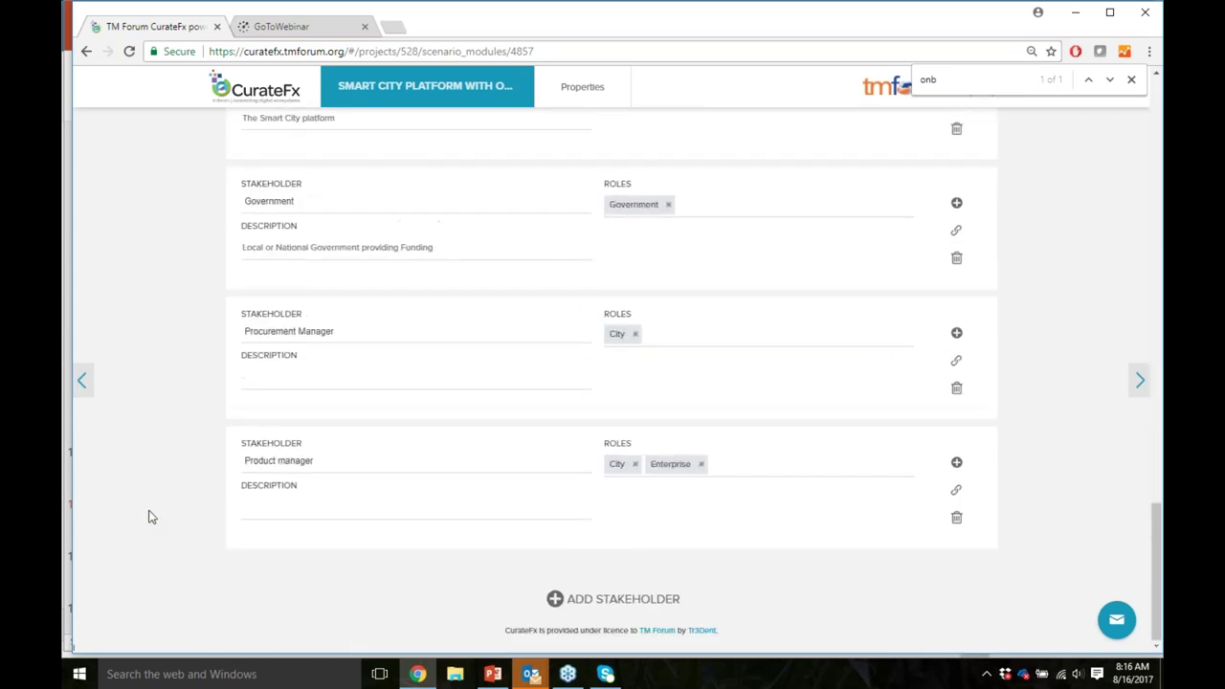
click(559, 603)
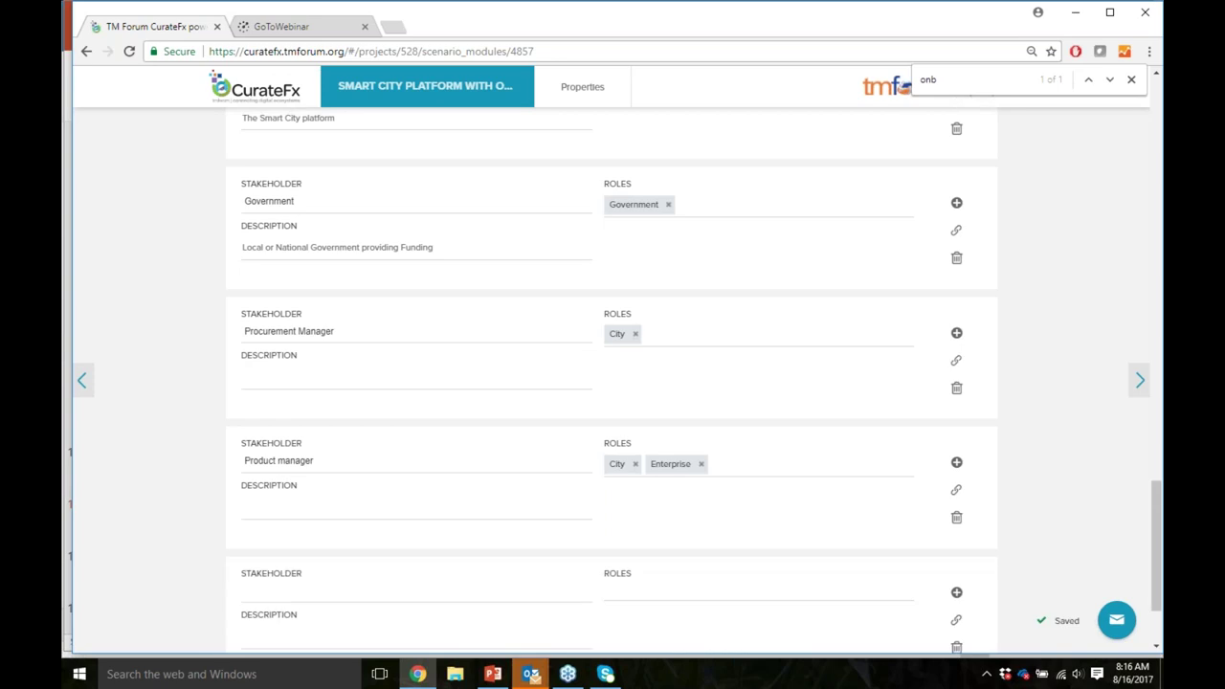
click(333, 462)
text(new )
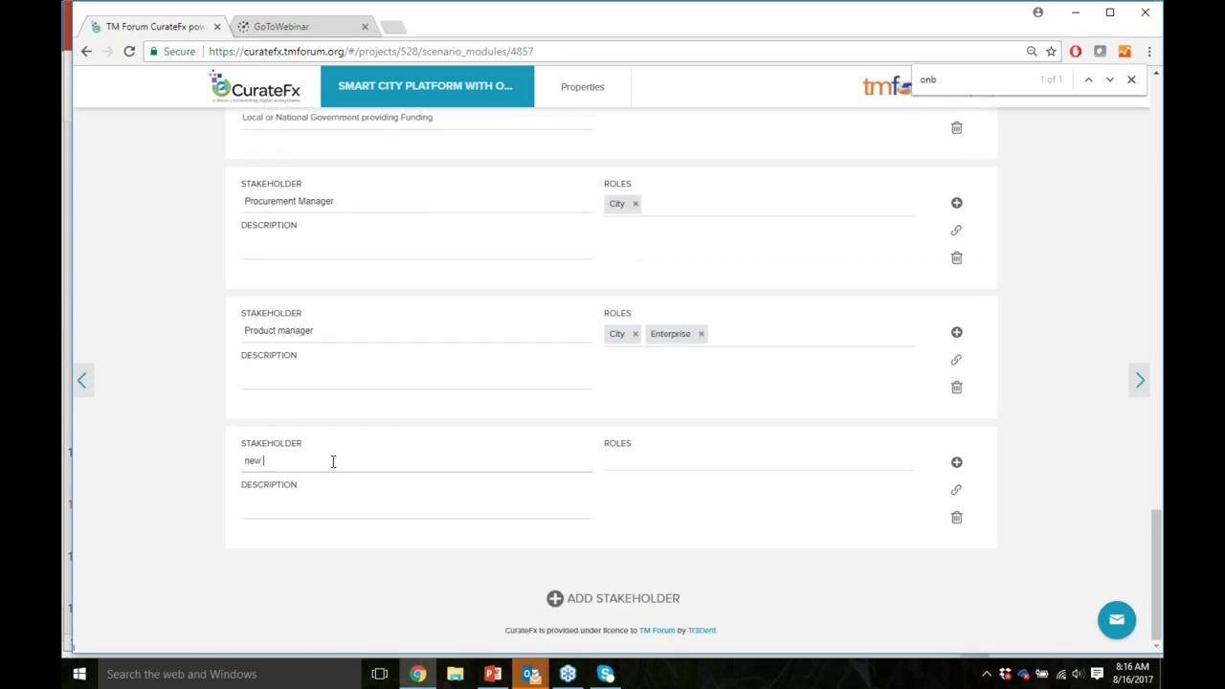
text(tstakeholder)
Step: Go to the Stakeholder Roles module and inspect the City role's stakeholder choices and the Enterprise role's new-stakeholder form
scroll(820, 553, up, 10)
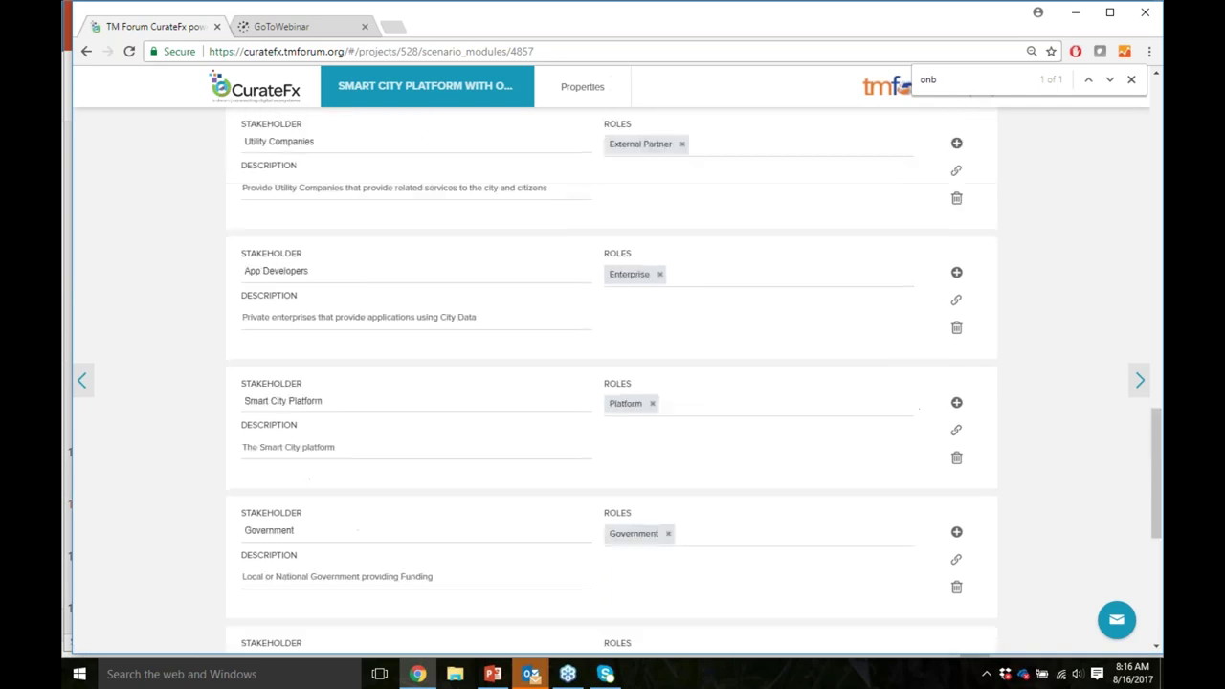
scroll(912, 396, up, 10)
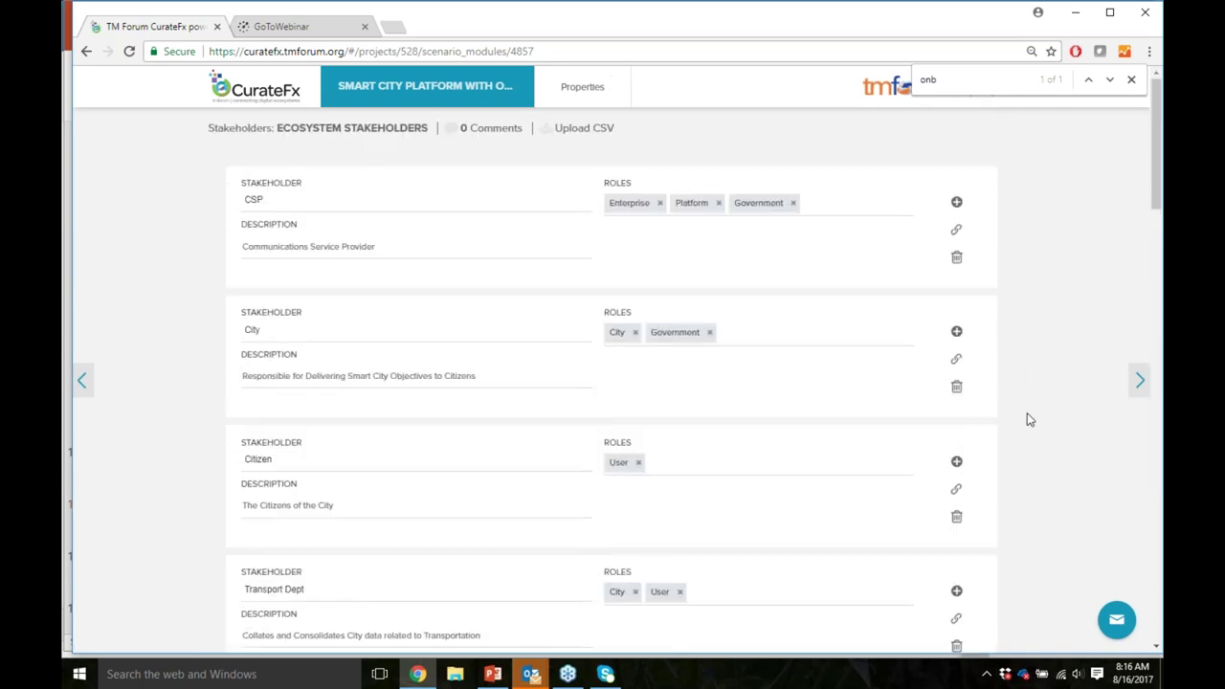
click(1139, 380)
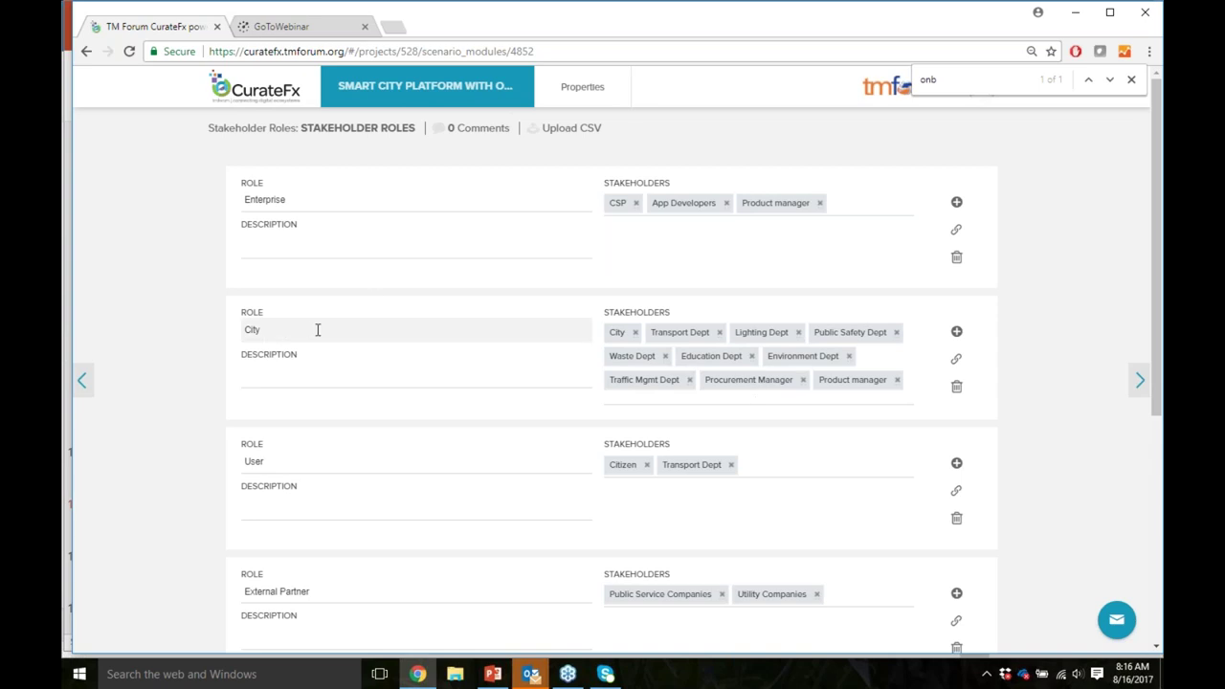
click(751, 398)
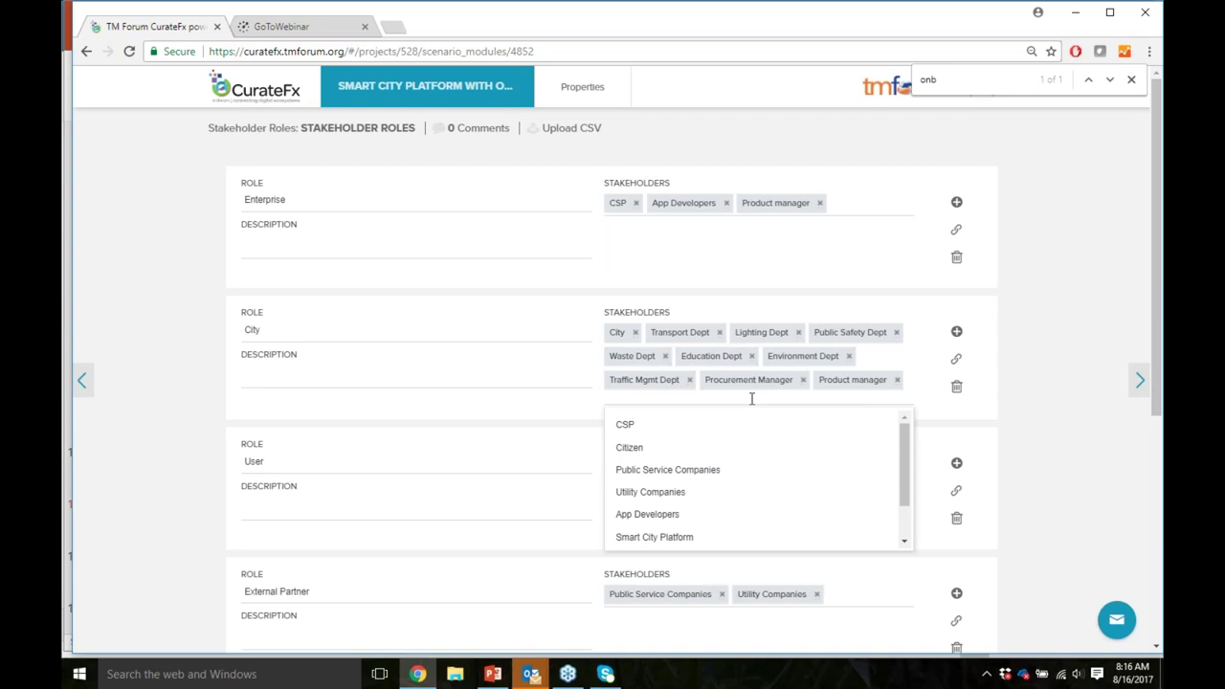
scroll(753, 432, down, 2)
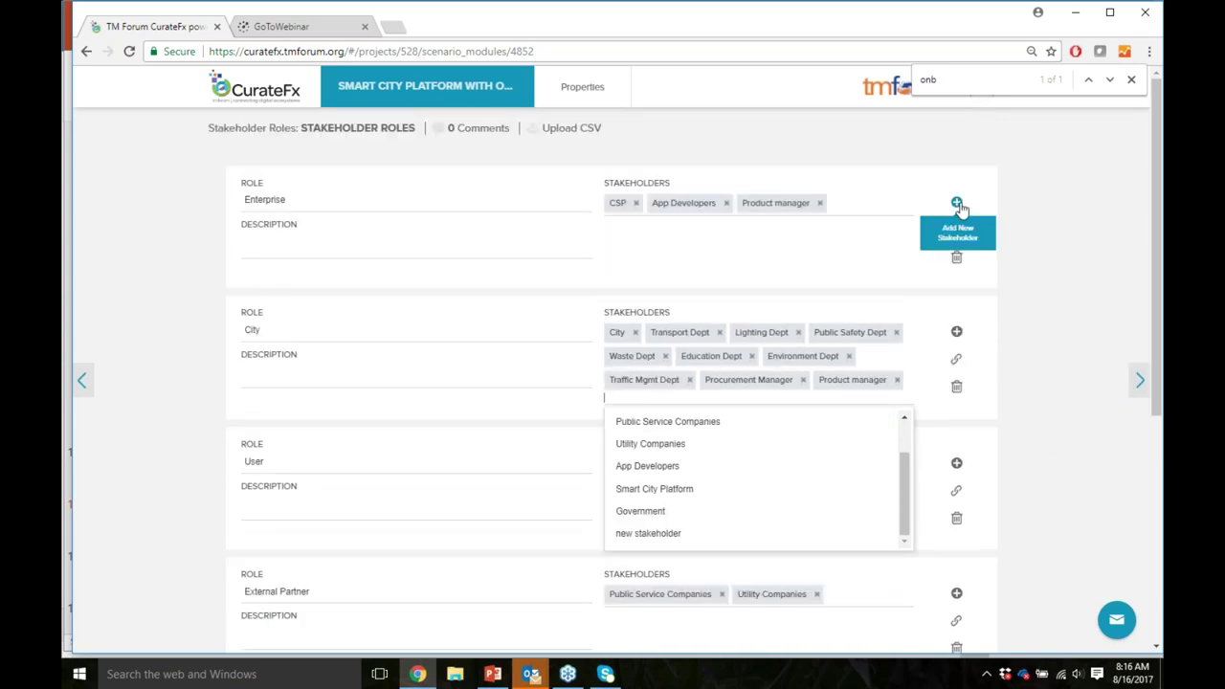
click(957, 204)
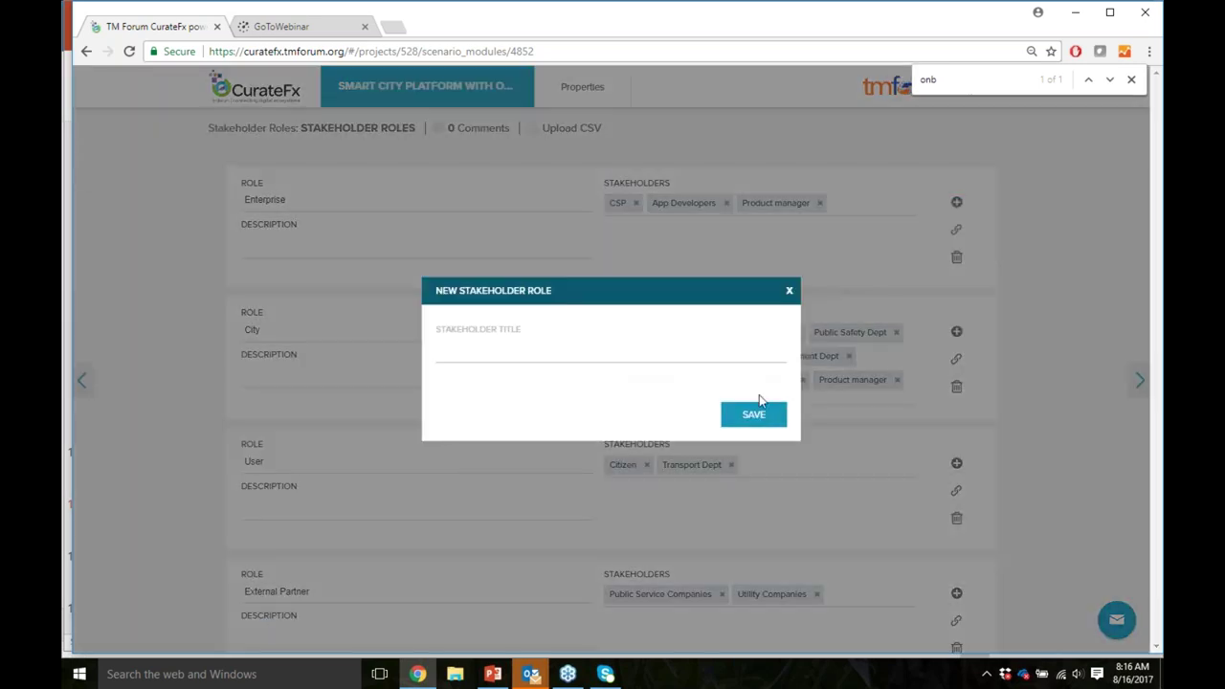
click(789, 291)
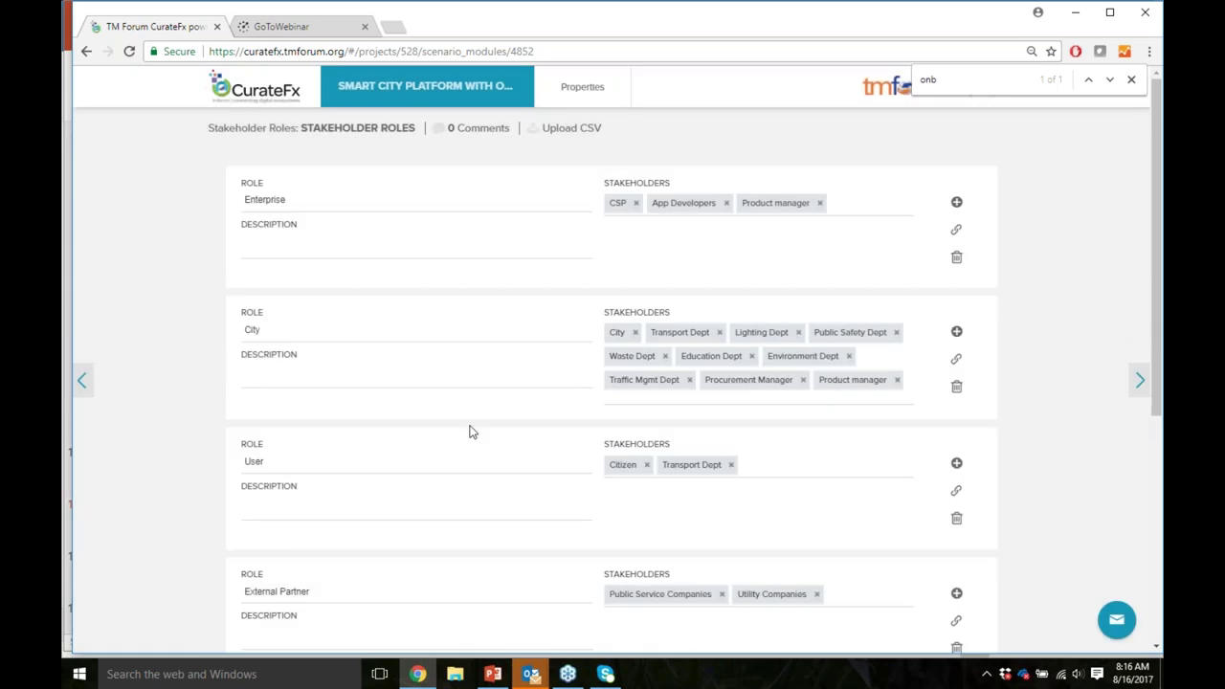
Step: Go to the Business Drivers module and show the details of the population and infrastructure cost drivers
click(1139, 381)
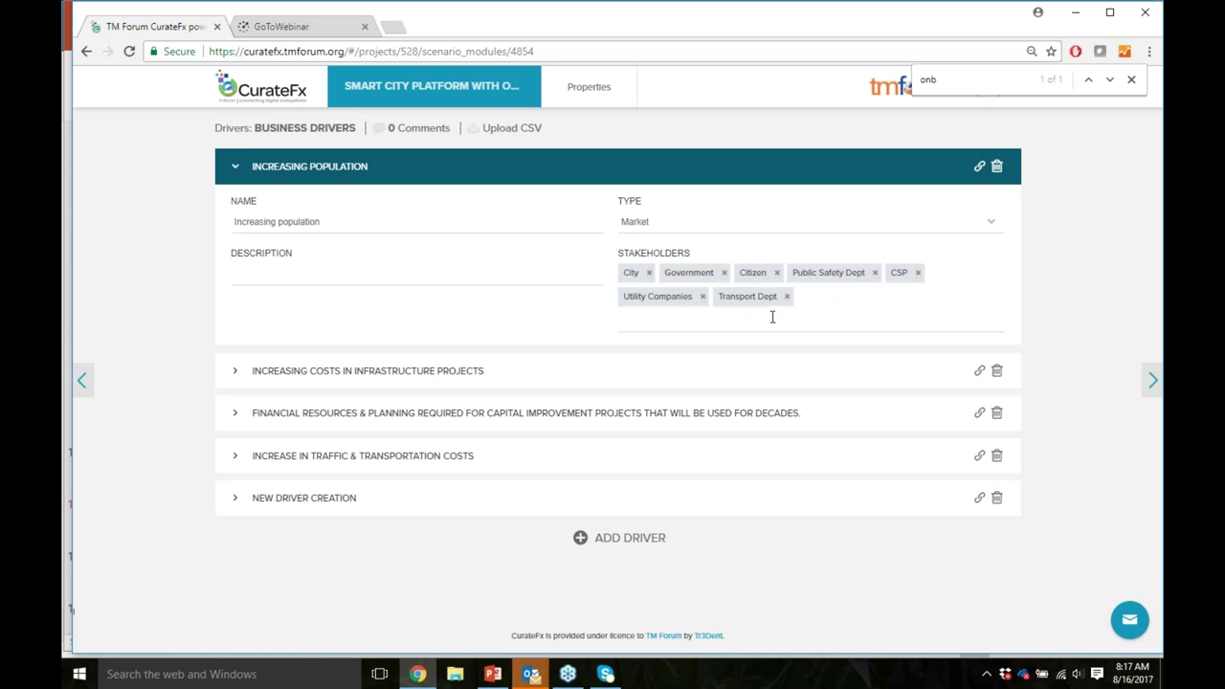
click(233, 168)
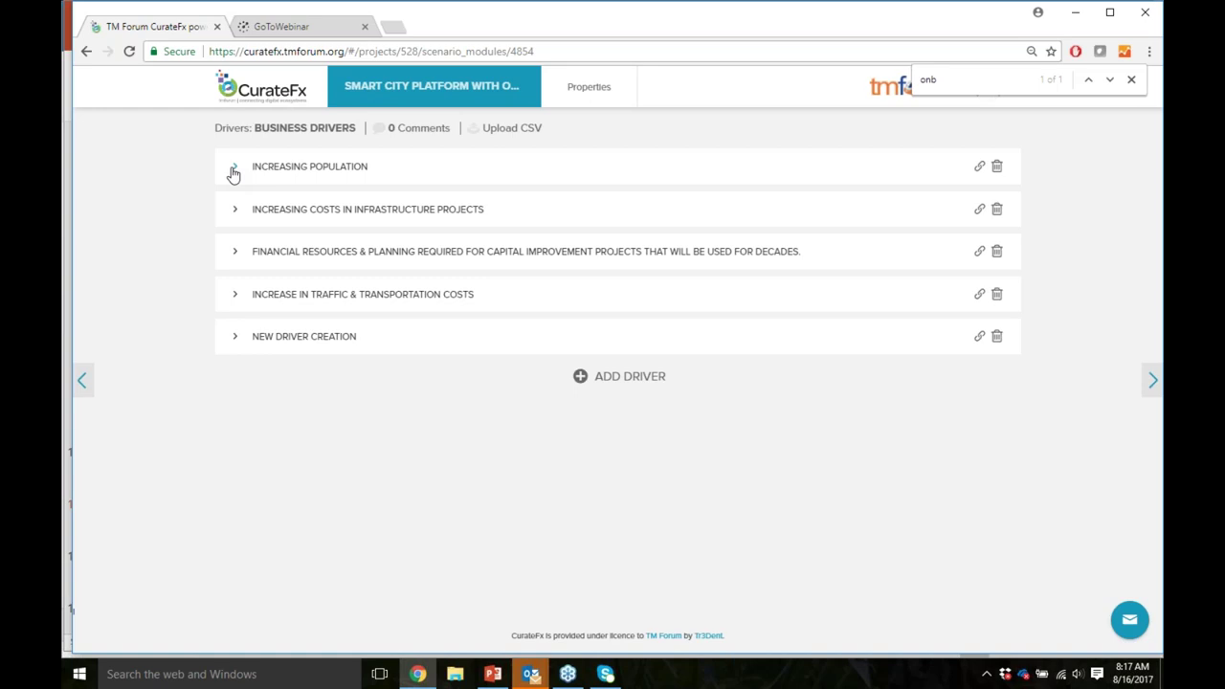
click(233, 170)
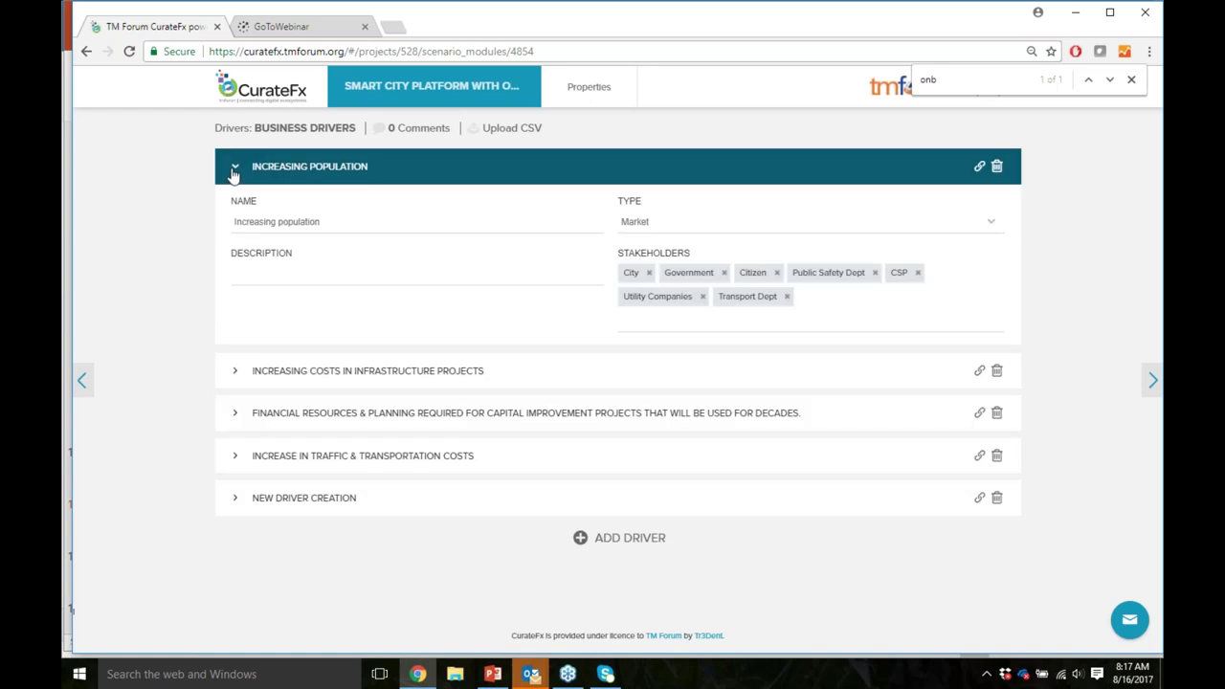
click(233, 374)
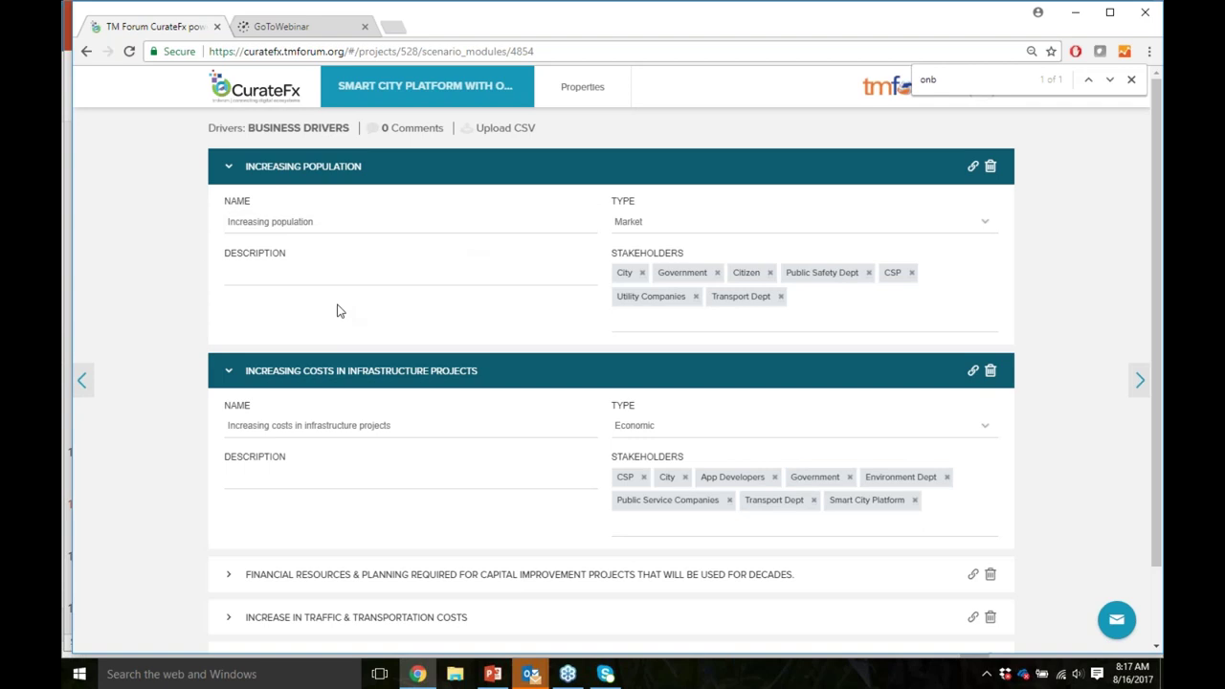
Step: Enter "dfnsdfkjd;fkj" as the description of the Increasing population driver
click(318, 280)
text(dfnsdf)
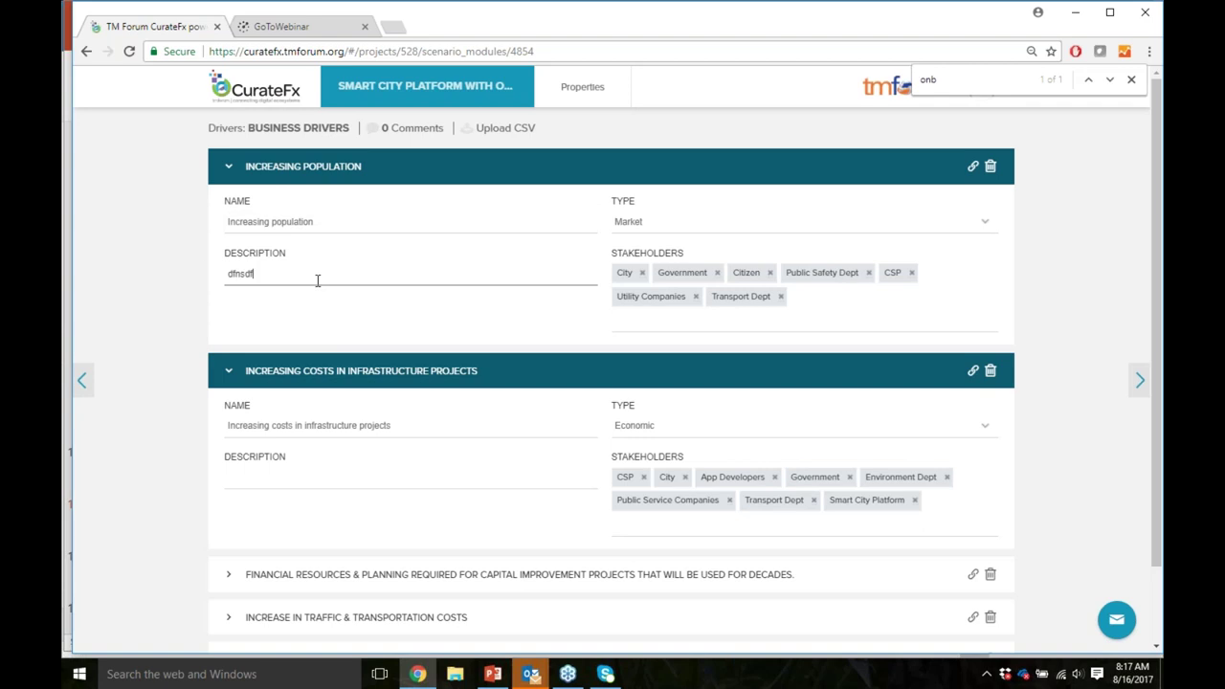
text(kjd;fkj)
Step: Expand the financial resources and planning driver to view its details, and collapse all open drivers
scroll(200, 574, down, 1)
click(226, 486)
scroll(200, 578, down, 1)
scroll(172, 603, up, 2)
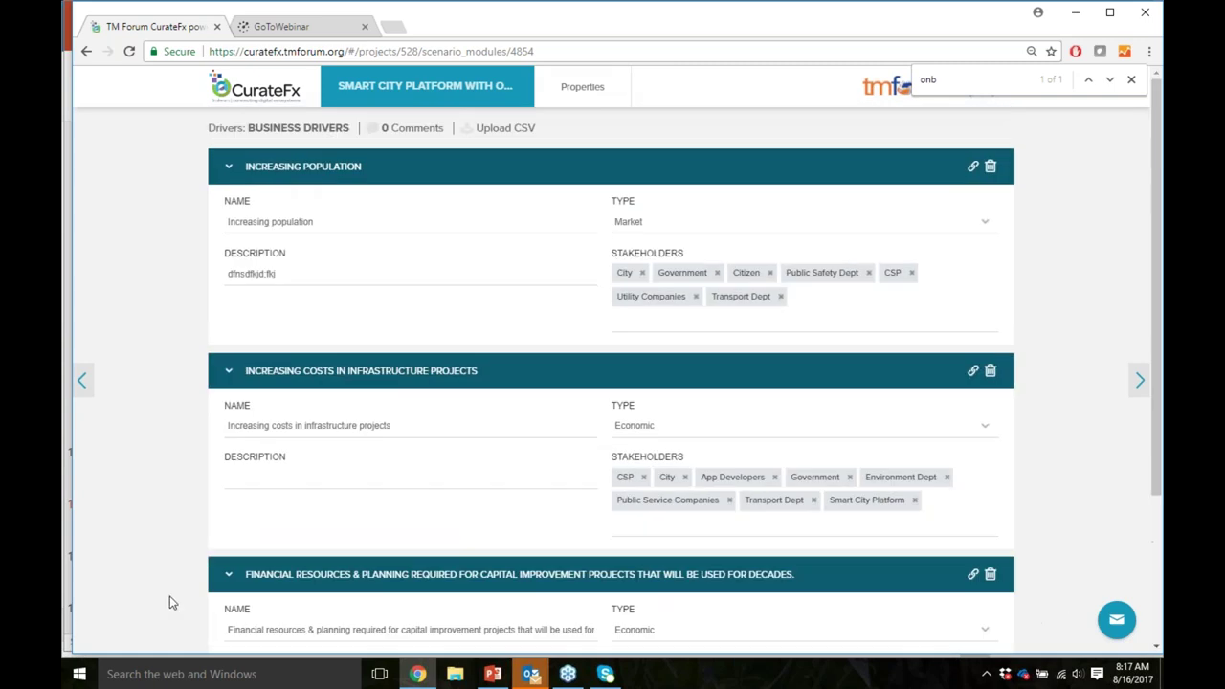
click(230, 168)
click(229, 211)
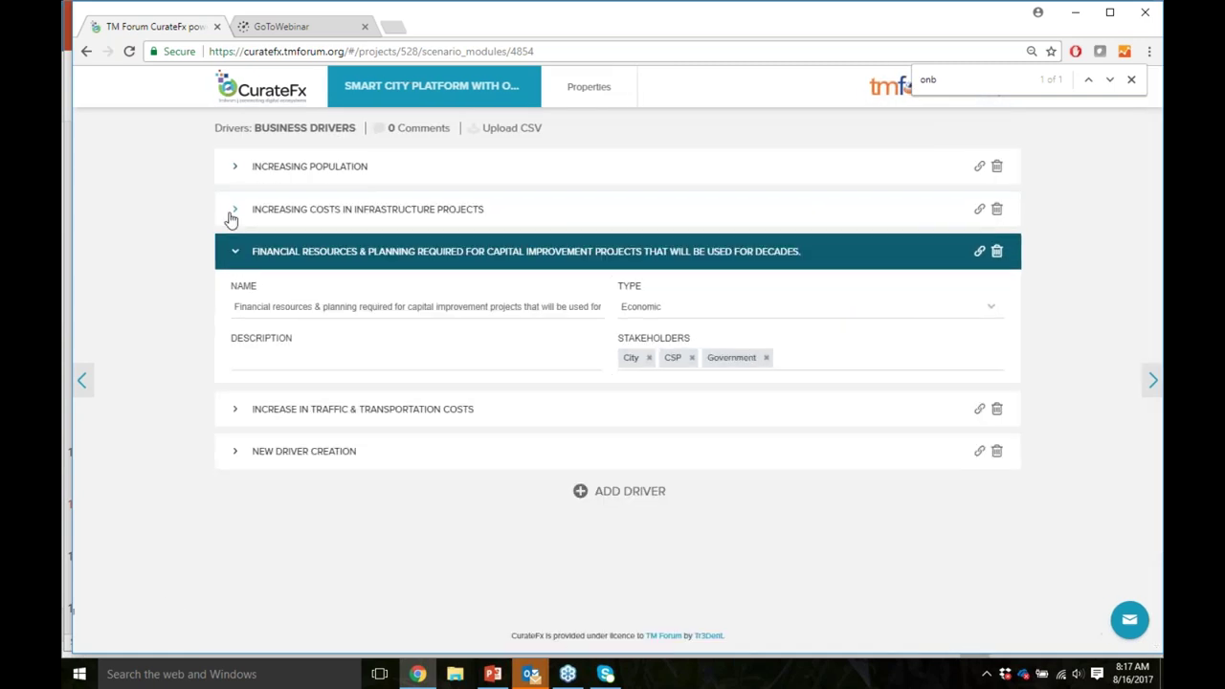
click(233, 255)
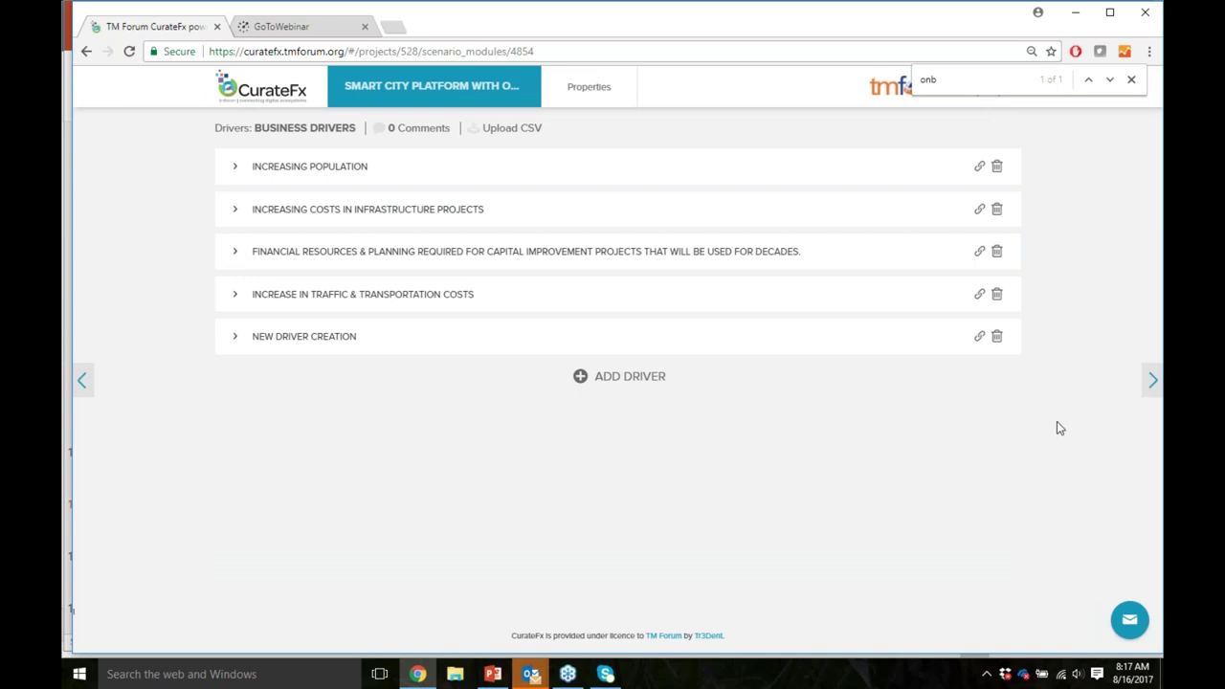
Step: Go to the Value Statements module and review the details of the statement on high-density creators of rich data
click(1147, 383)
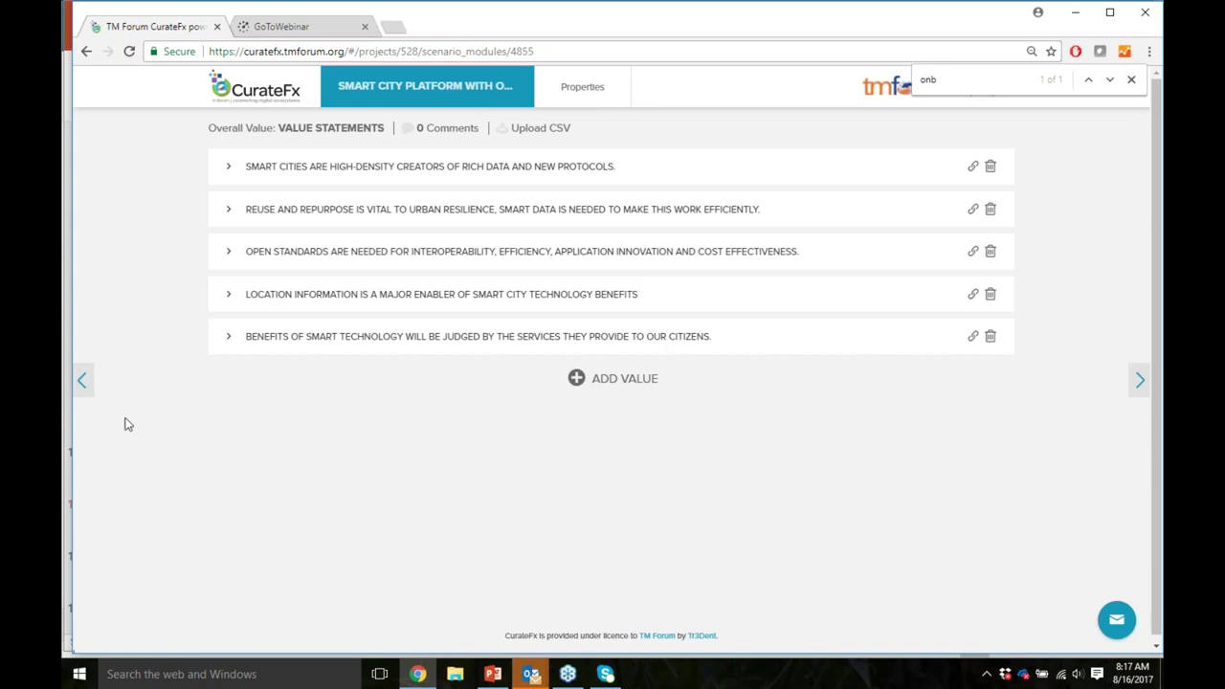
click(229, 168)
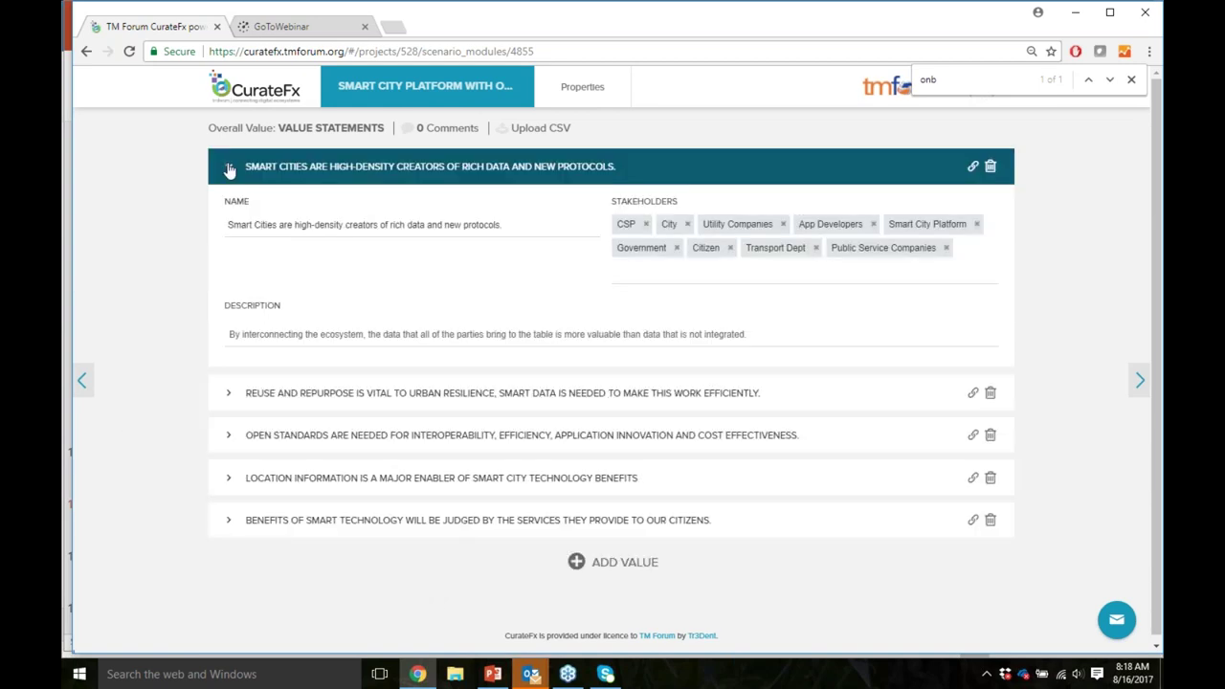
click(228, 168)
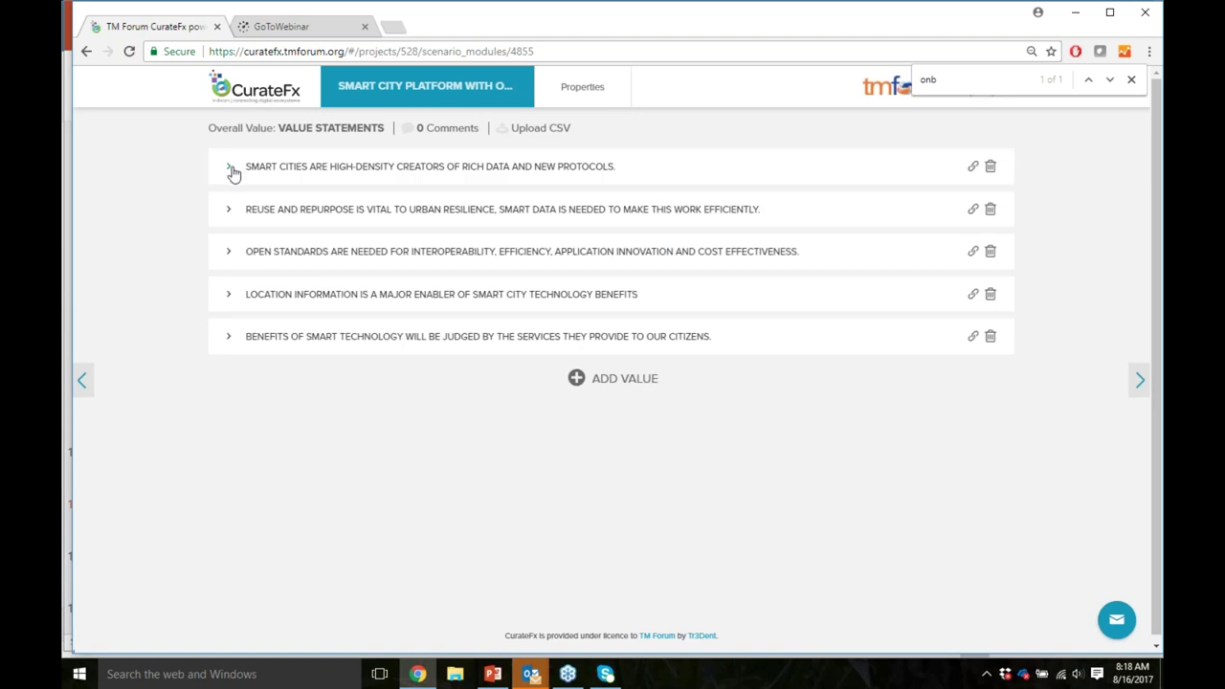
Step: Add a value statement named "Transportation dept" with an empty description, and collapse it
click(603, 379)
drag(308, 437, 222, 438)
text(Transportation dept)
click(244, 506)
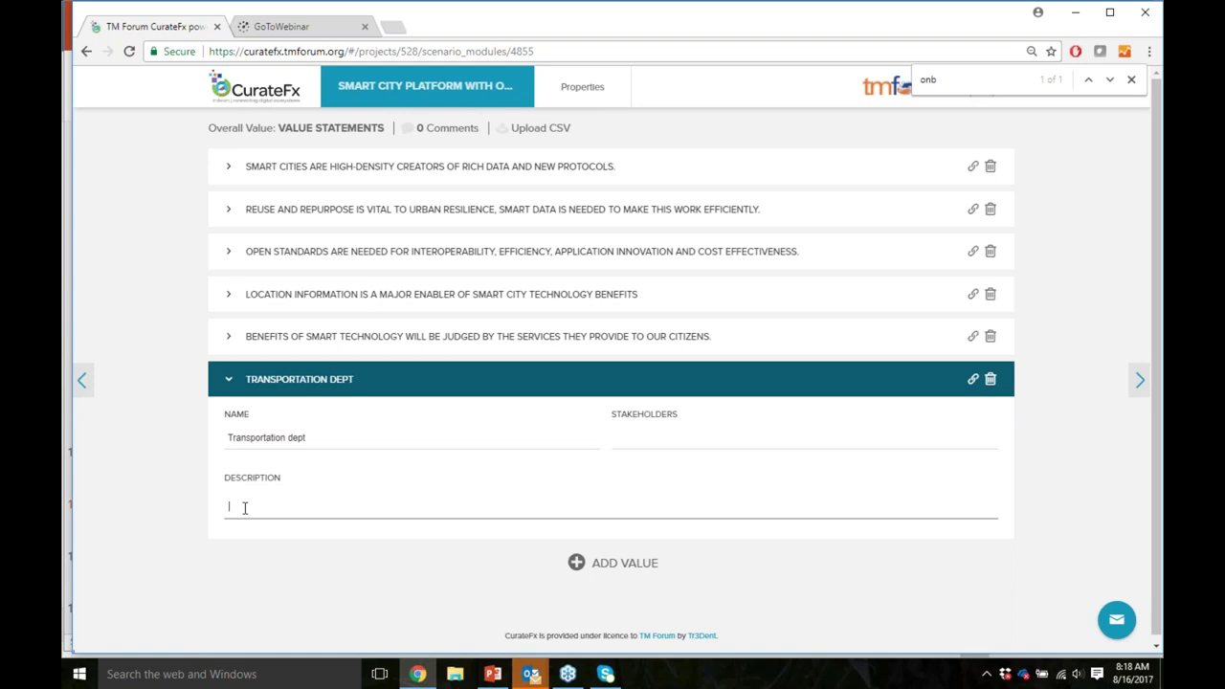
click(228, 382)
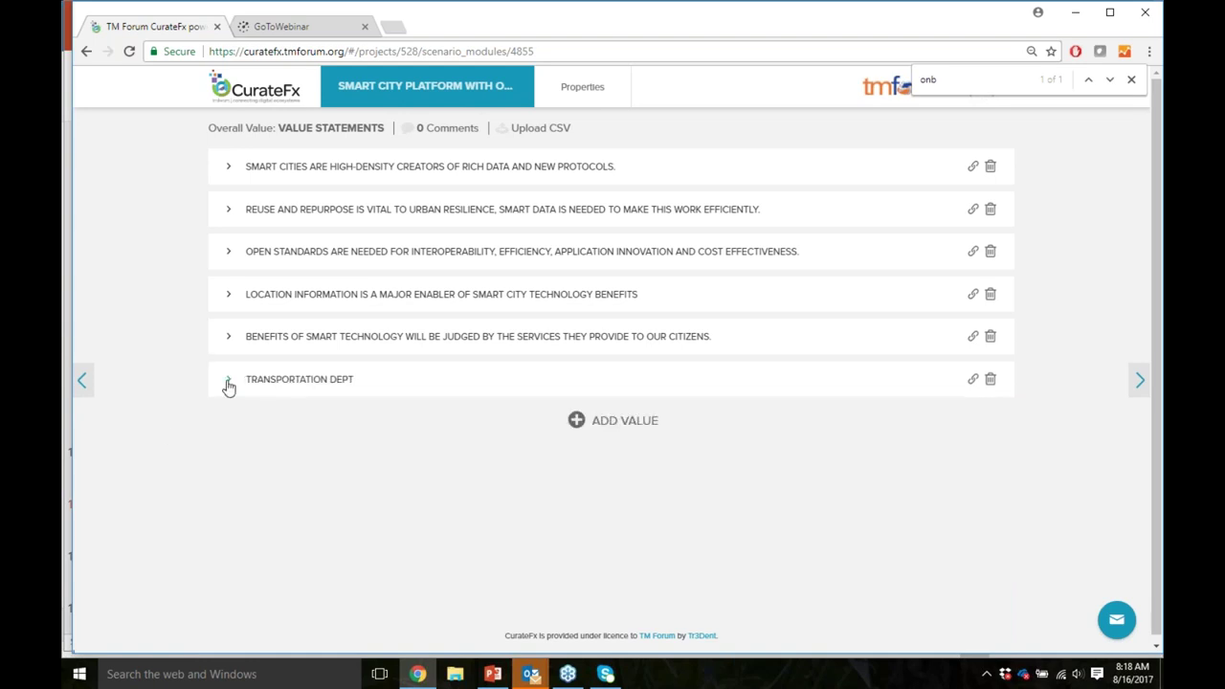
Step: Go to the User Stories module and review the citizen's problem statement by collapsing and re-expanding it
click(1138, 383)
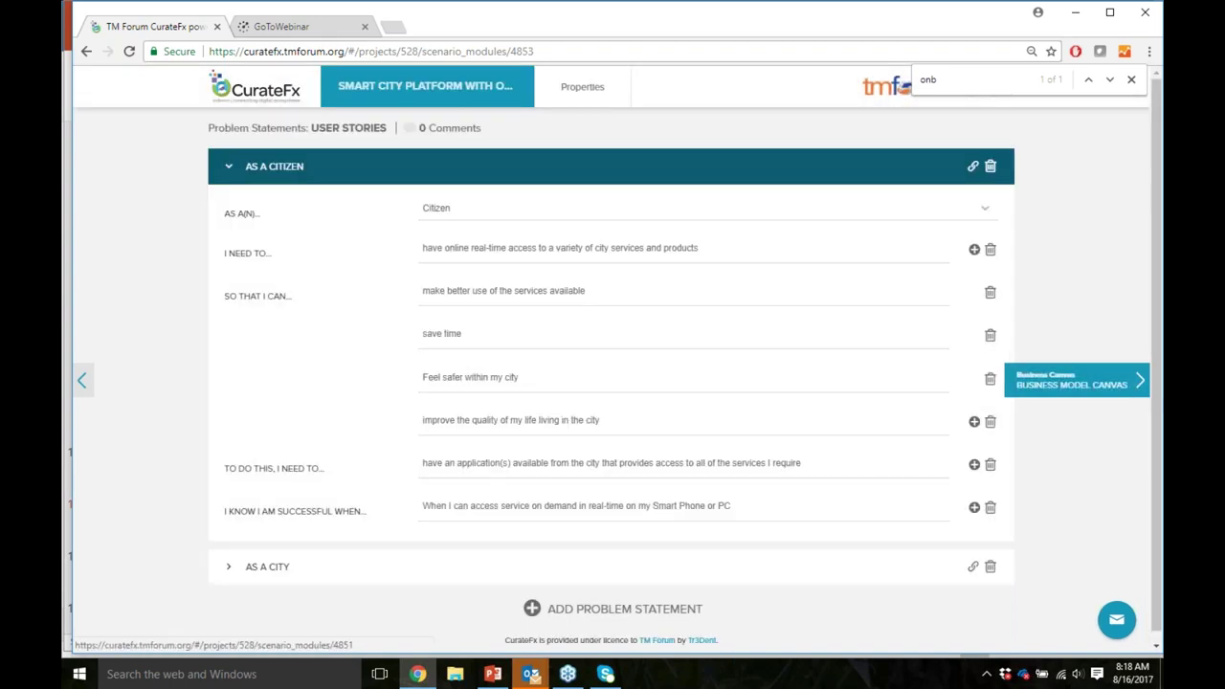
click(225, 170)
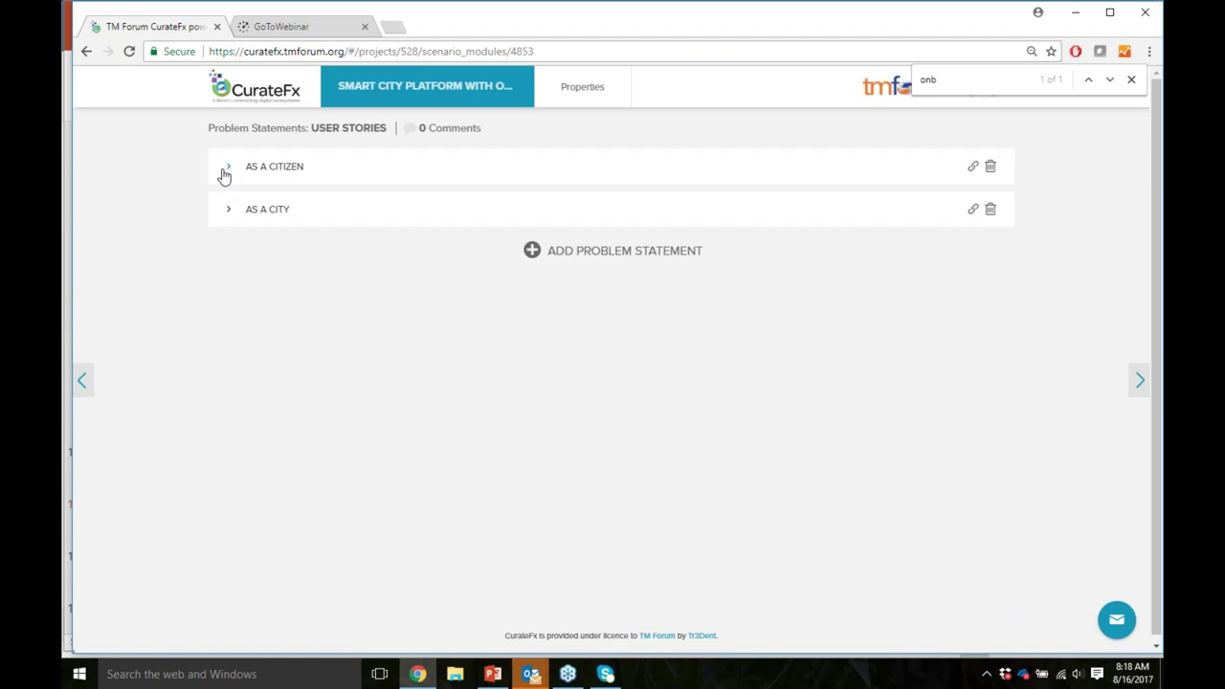
click(226, 170)
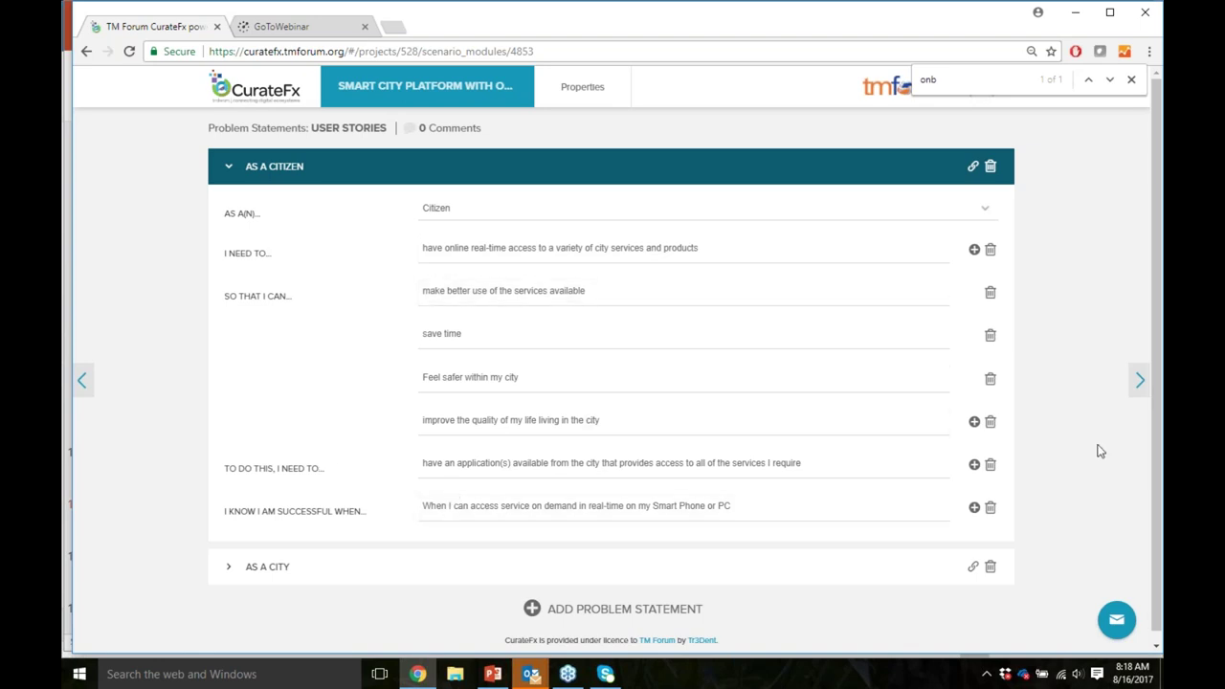
Step: In the Business Model Canvas, filter out the red, yellow and blue items, restore them, and start a blank customer segment entry
click(1140, 388)
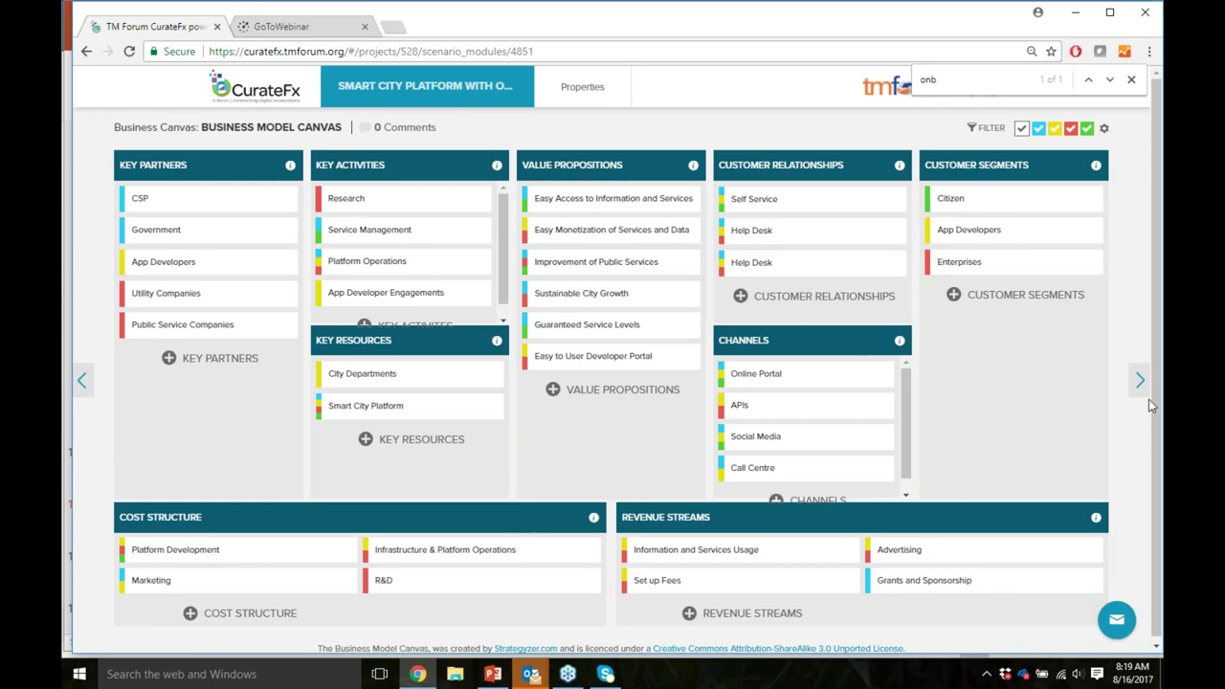
click(1071, 127)
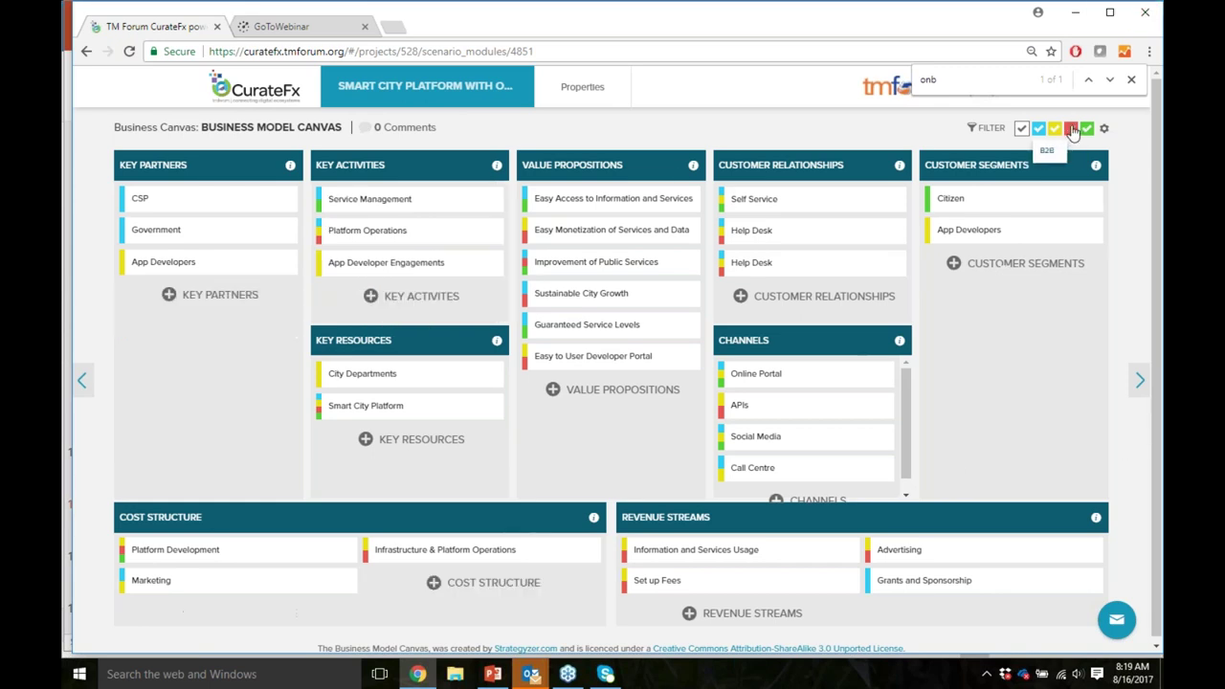
click(1056, 129)
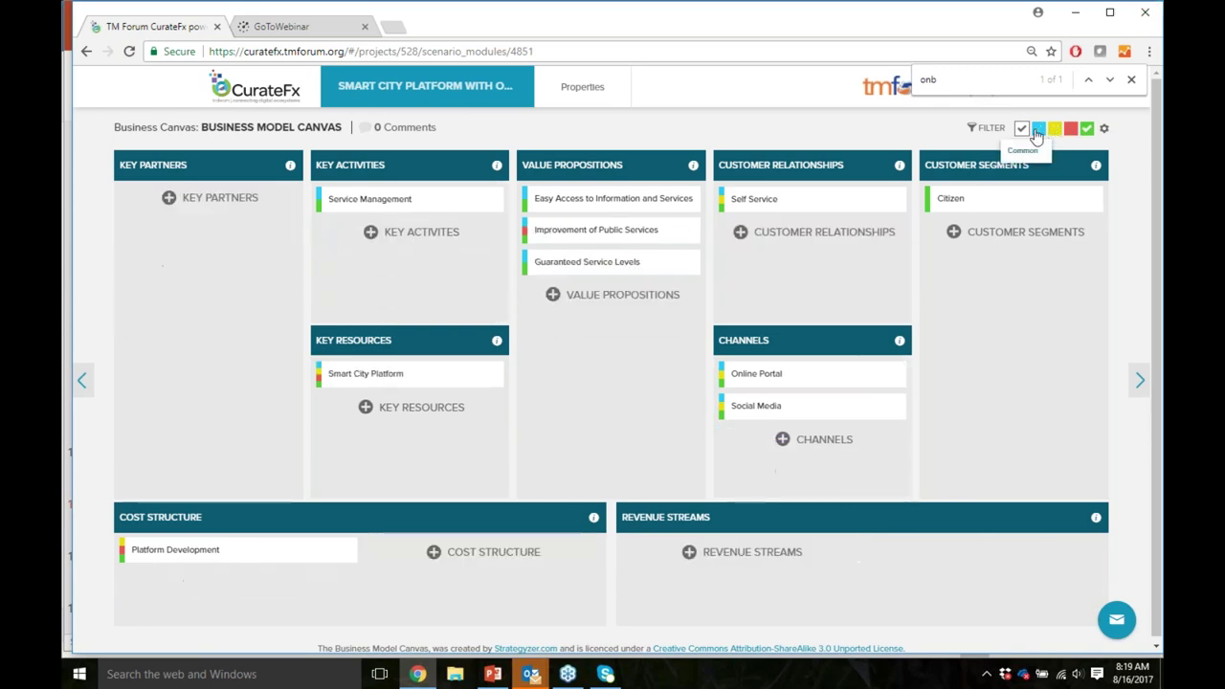
click(1070, 129)
click(1055, 128)
click(1038, 128)
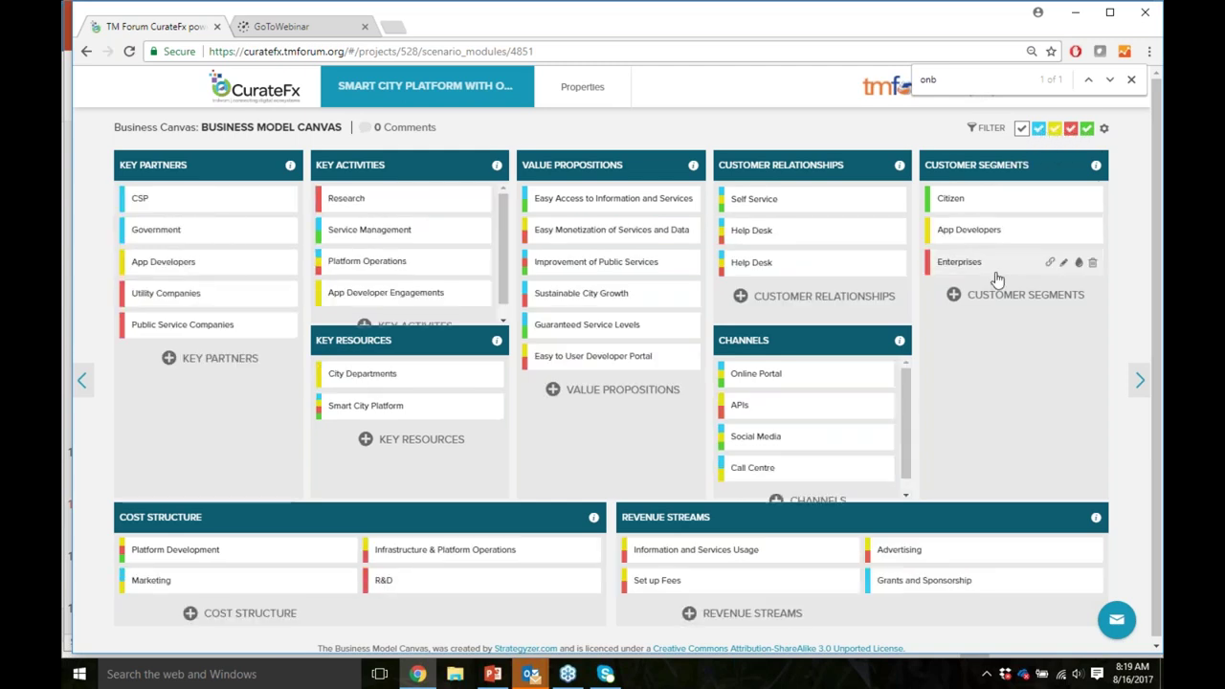
click(955, 295)
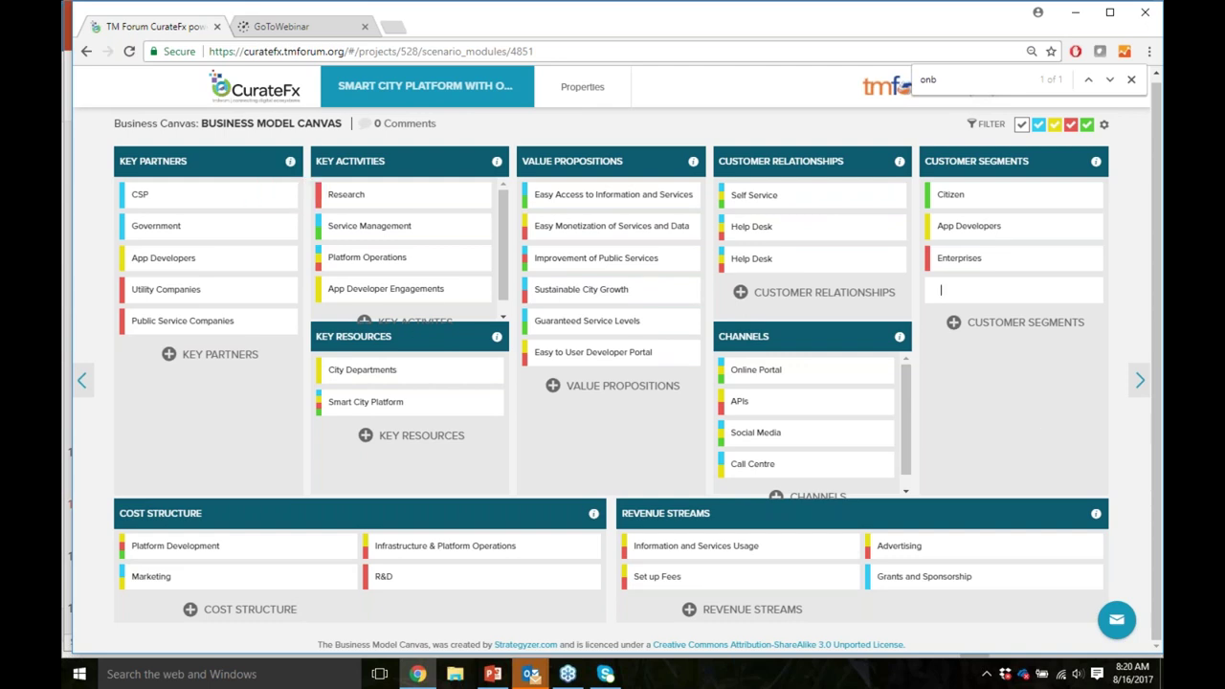
Step: Return to the project list, reopen the Smart City Platform with Onboarding project, and open Stakeholder Ecosystem from its Design section
click(268, 99)
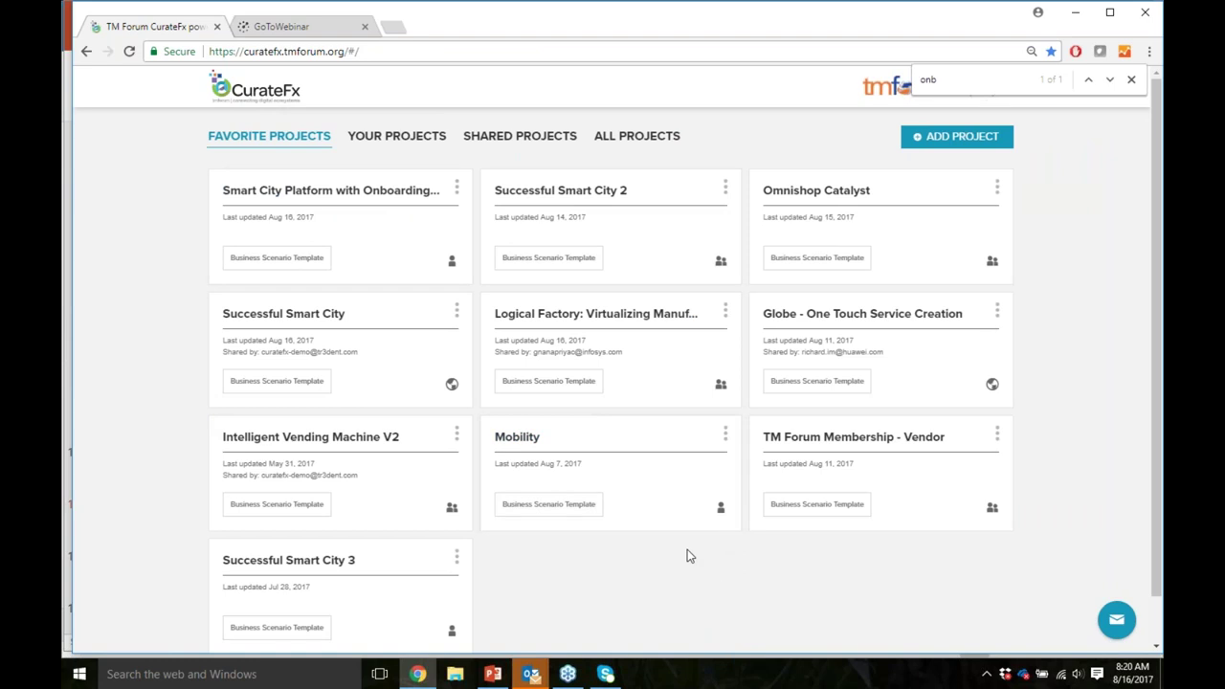
click(344, 196)
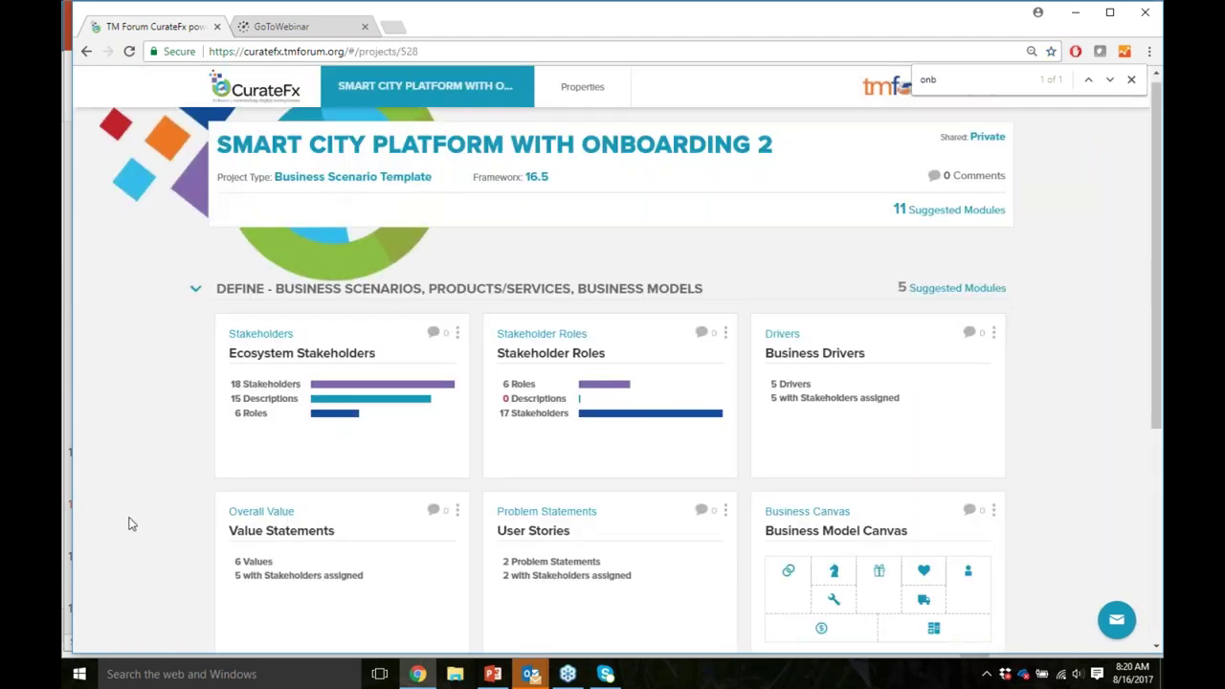
scroll(187, 287, down, 2)
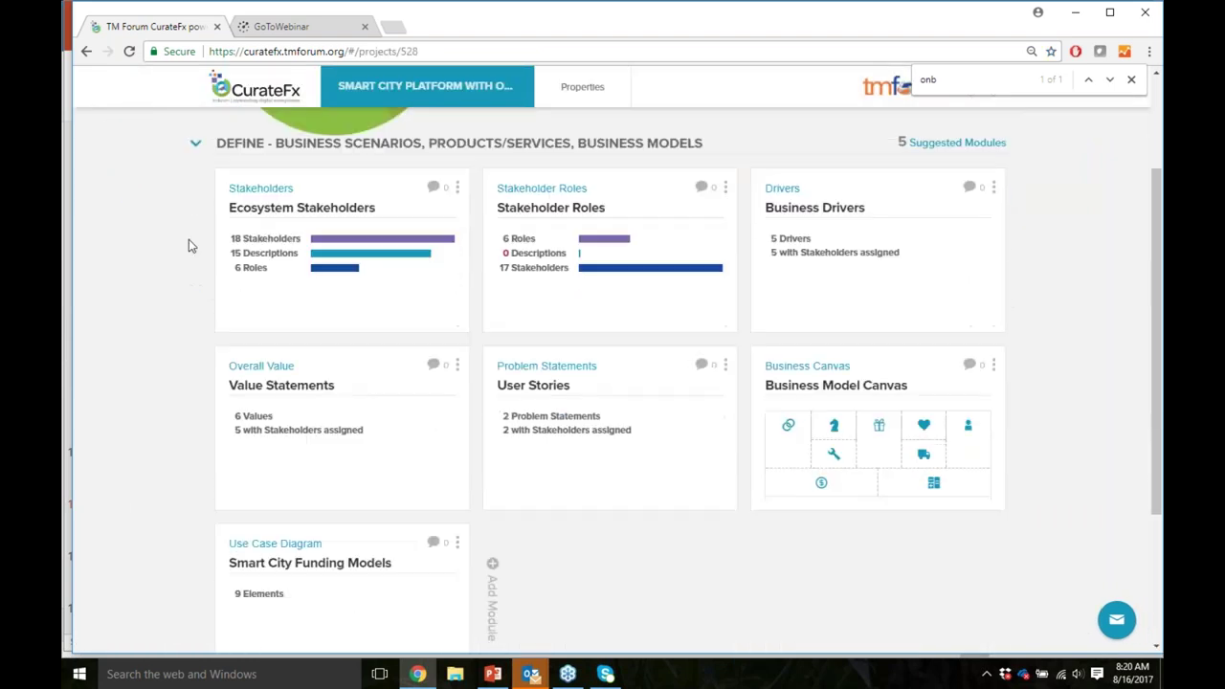
click(194, 148)
click(199, 342)
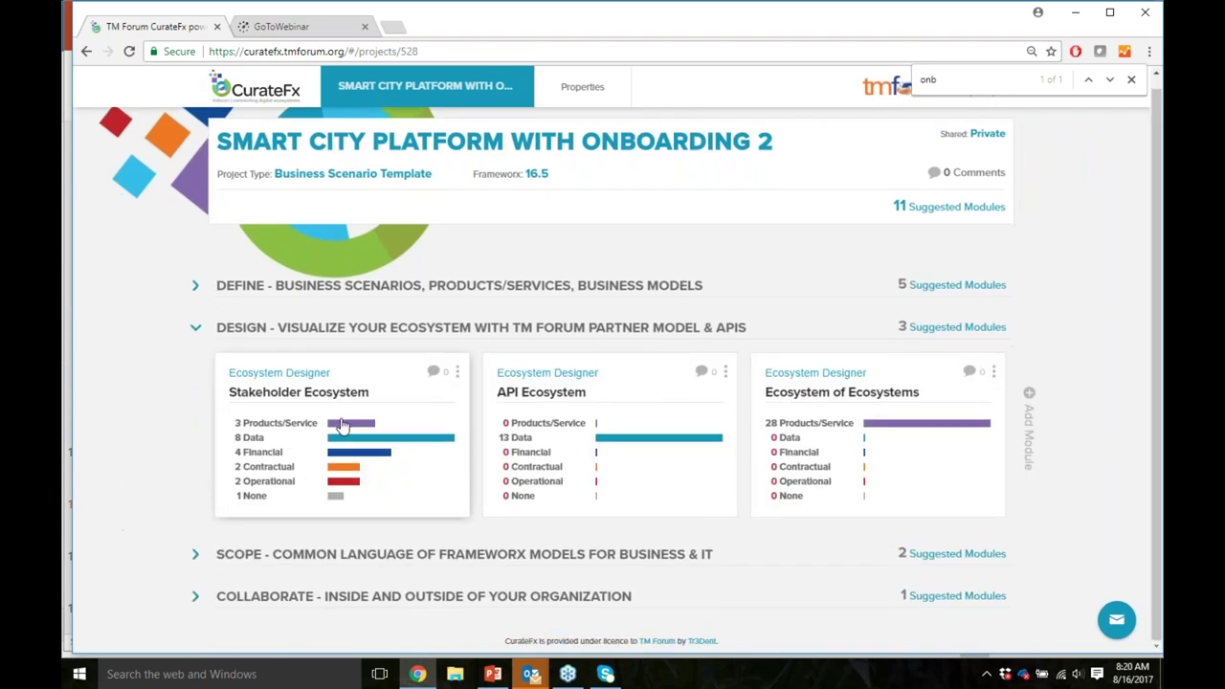
click(342, 425)
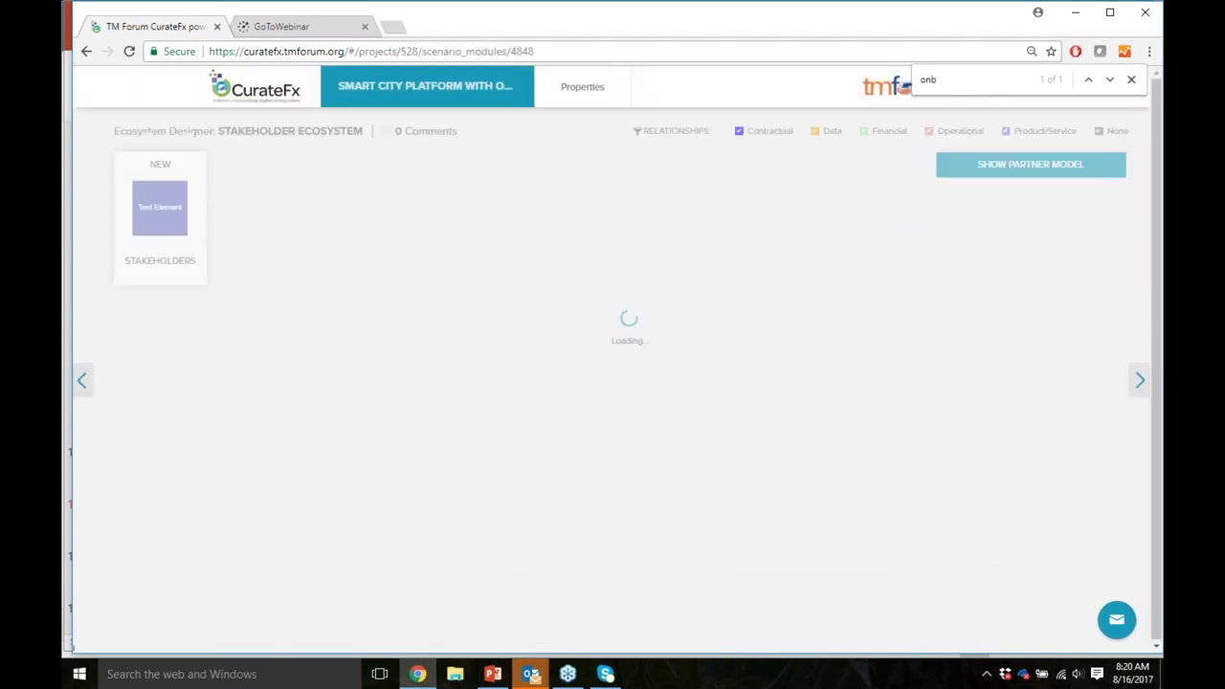
Step: Place the Environment Dept stakeholder on the ecosystem diagram above Transport Dept
drag(670, 539, 635, 547)
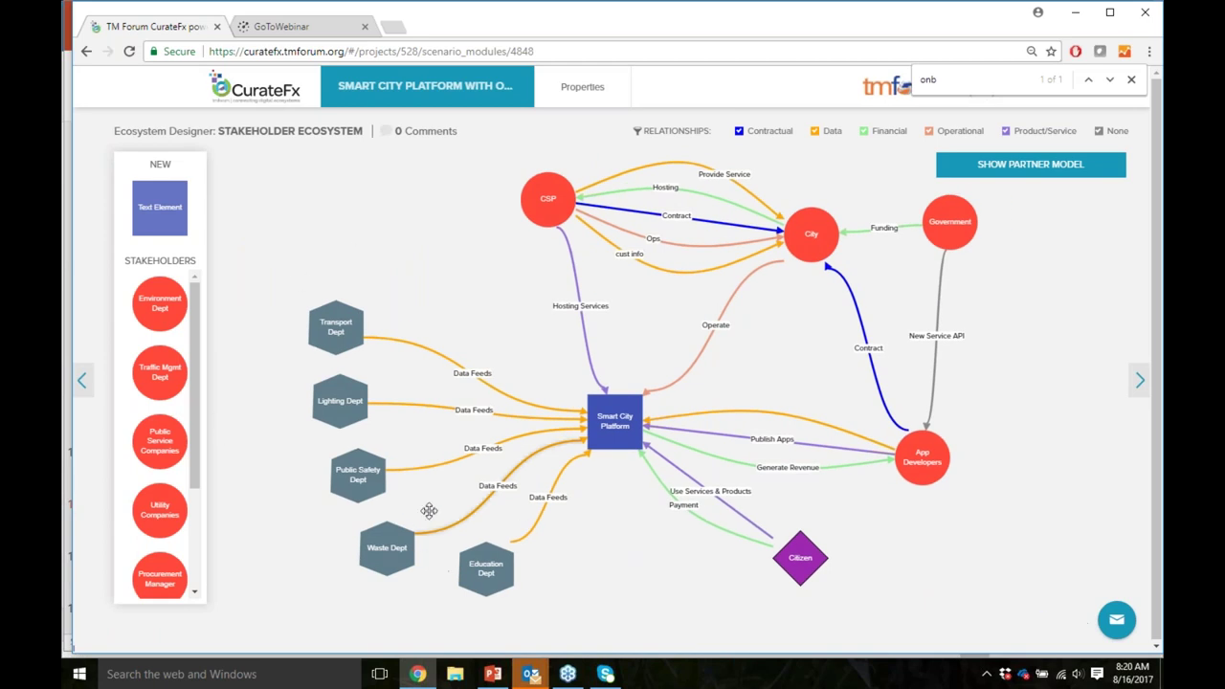
drag(623, 571, 612, 577)
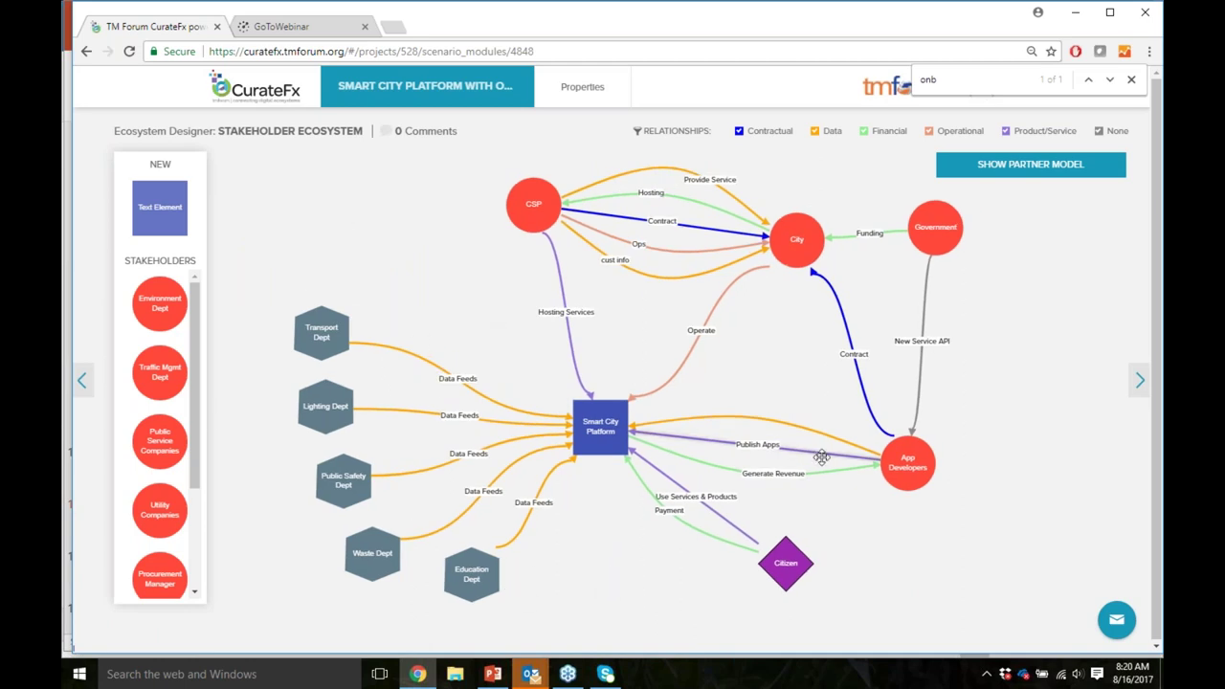
drag(161, 308, 345, 246)
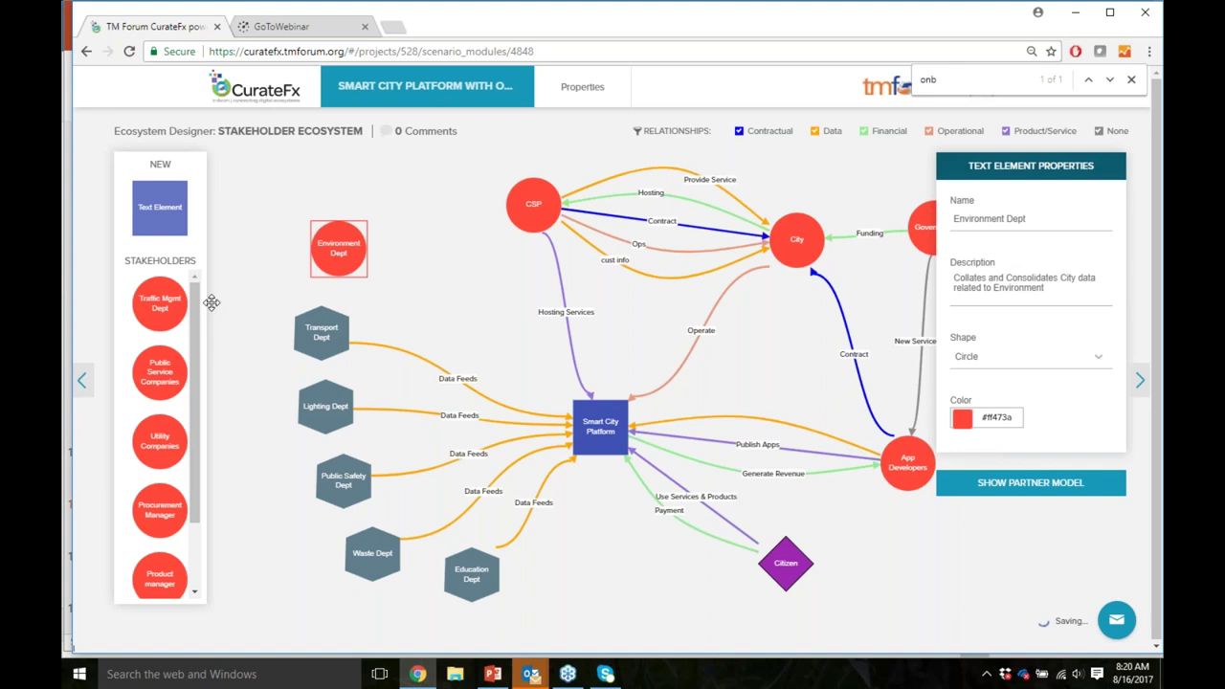
drag(359, 256, 381, 264)
Step: Connect Environment Dept to Smart City Platform with a "Data Feeds" relationship, category Data, type Customer Management API
drag(486, 309, 588, 414)
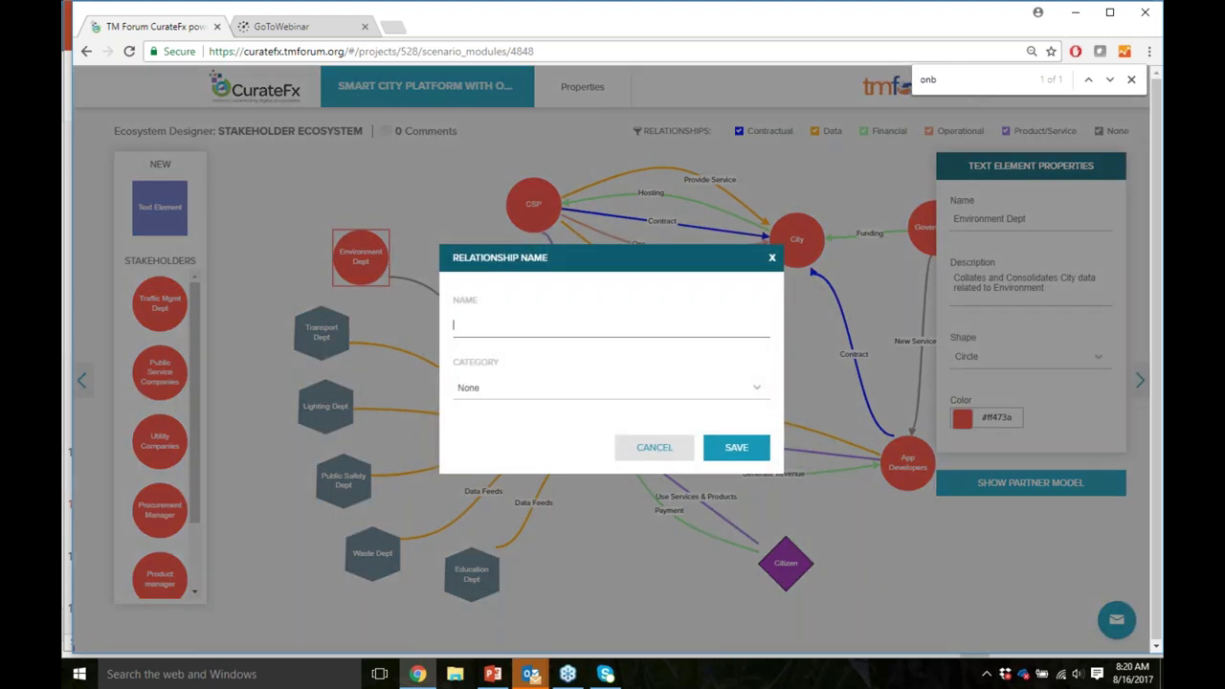
text(Dtataa Feeds)
click(515, 390)
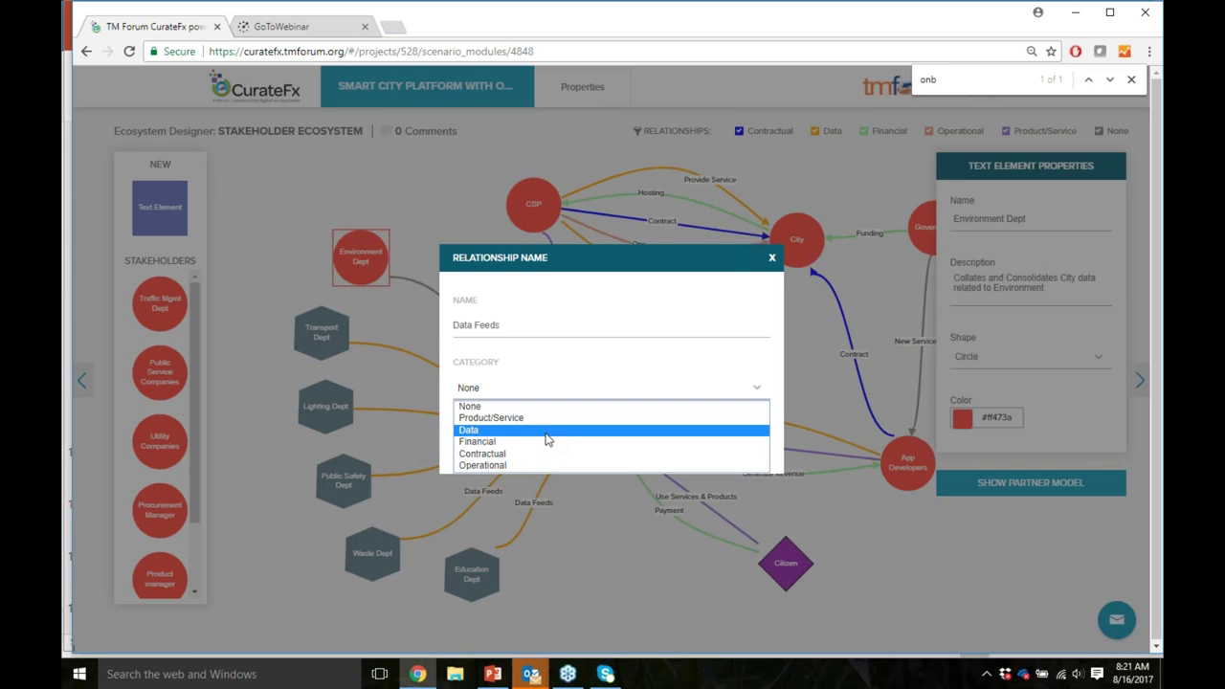
click(545, 439)
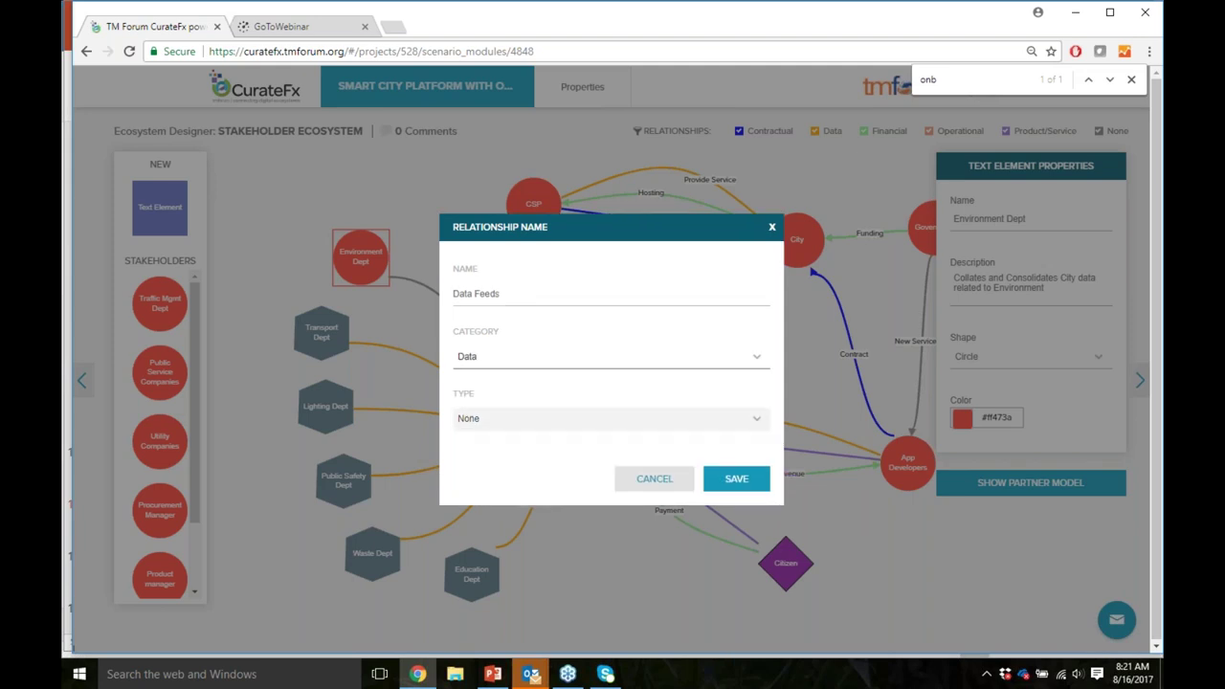
click(609, 418)
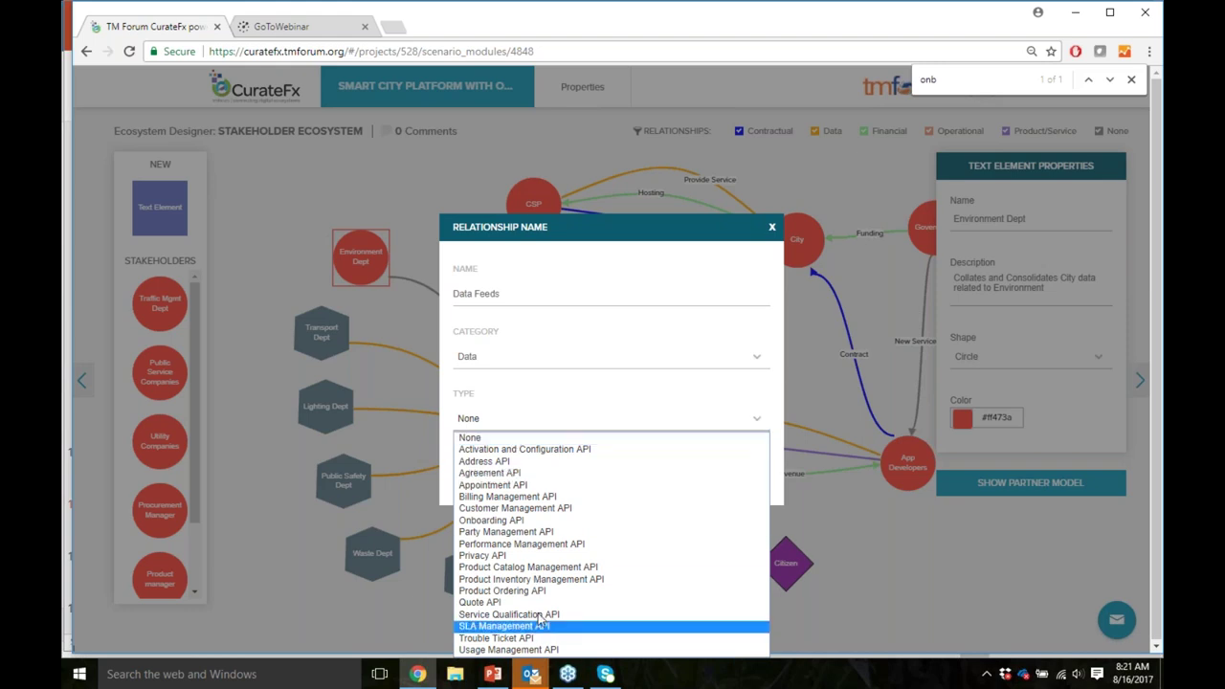
click(539, 510)
click(731, 478)
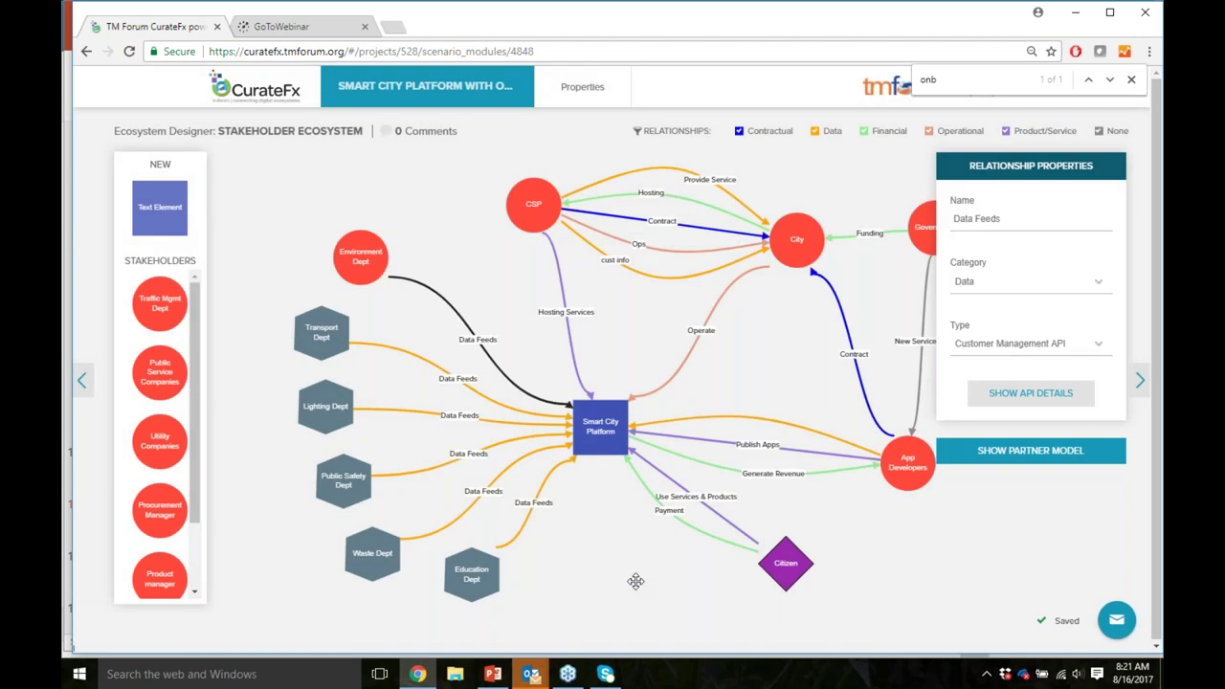
Step: Place the Product manager stakeholder on the ecosystem diagram to the left of CSP
scroll(196, 431, down, 2)
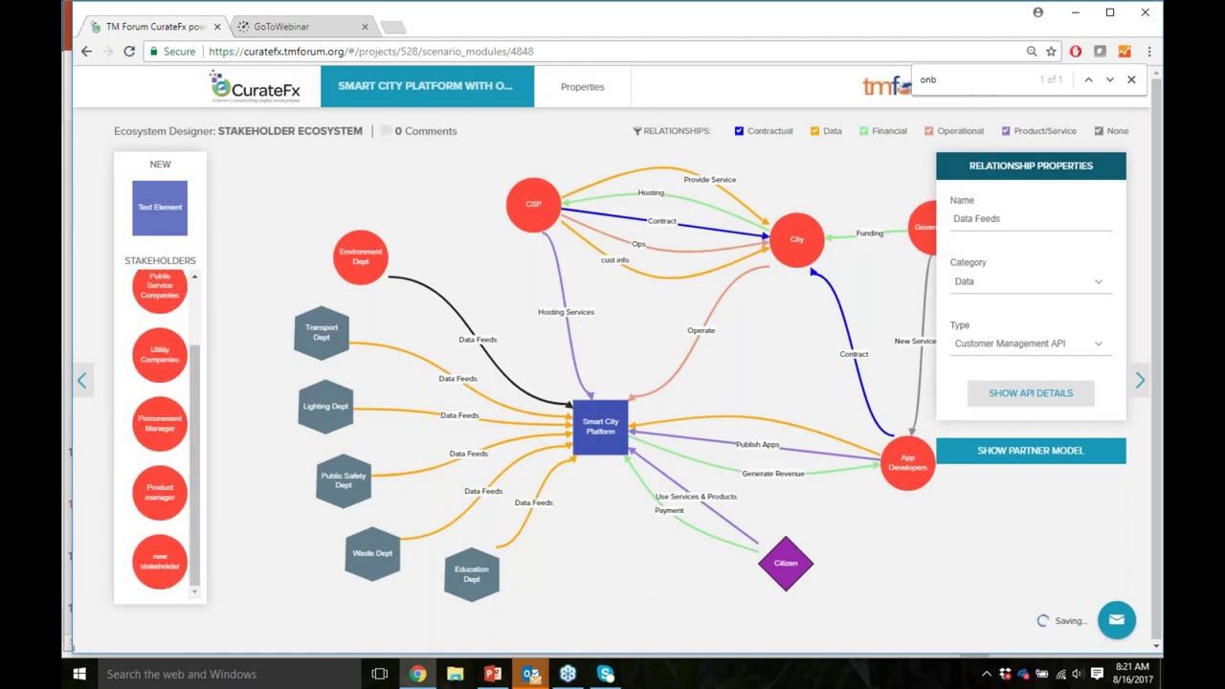
mouse_move(155, 491)
mouse_down()
mouse_move(639, 584)
mouse_move(820, 156)
mouse_move(844, 169)
mouse_move(413, 213)
mouse_move(408, 188)
mouse_move(532, 201)
mouse_up()
click(407, 186)
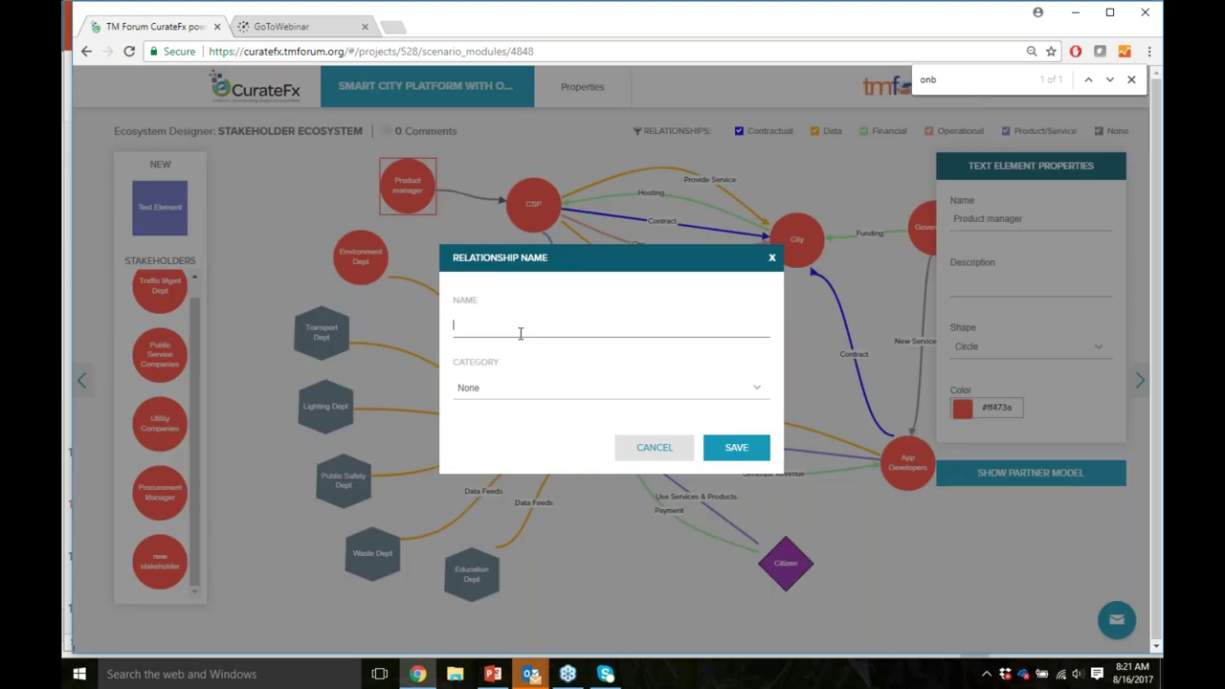
Step: Define the relationship from Product manager to CSP as "new products", category Contractual, type Integrate
text(new product)
click(497, 393)
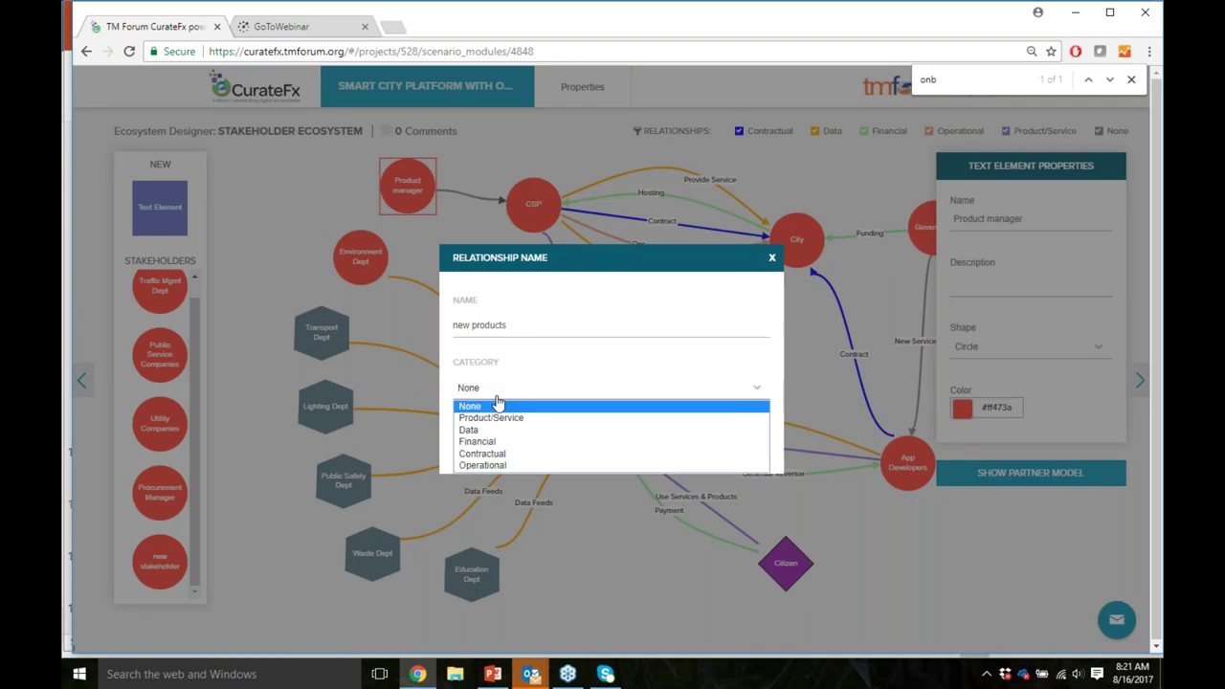
click(507, 455)
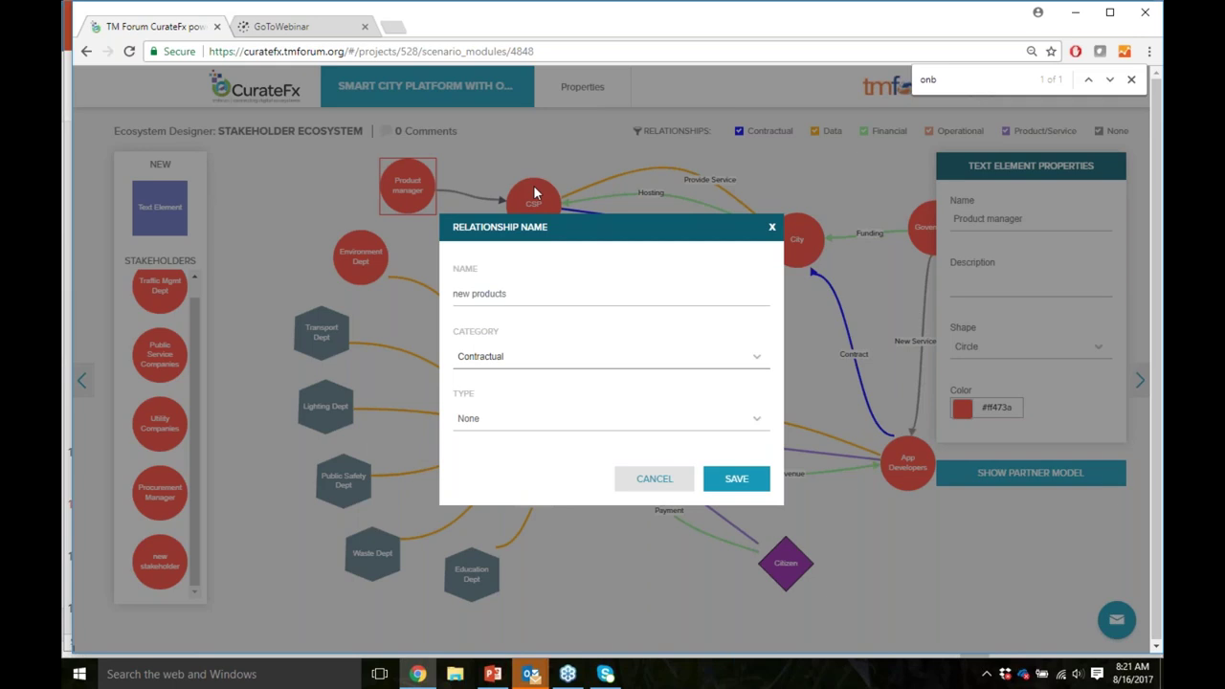
click(539, 425)
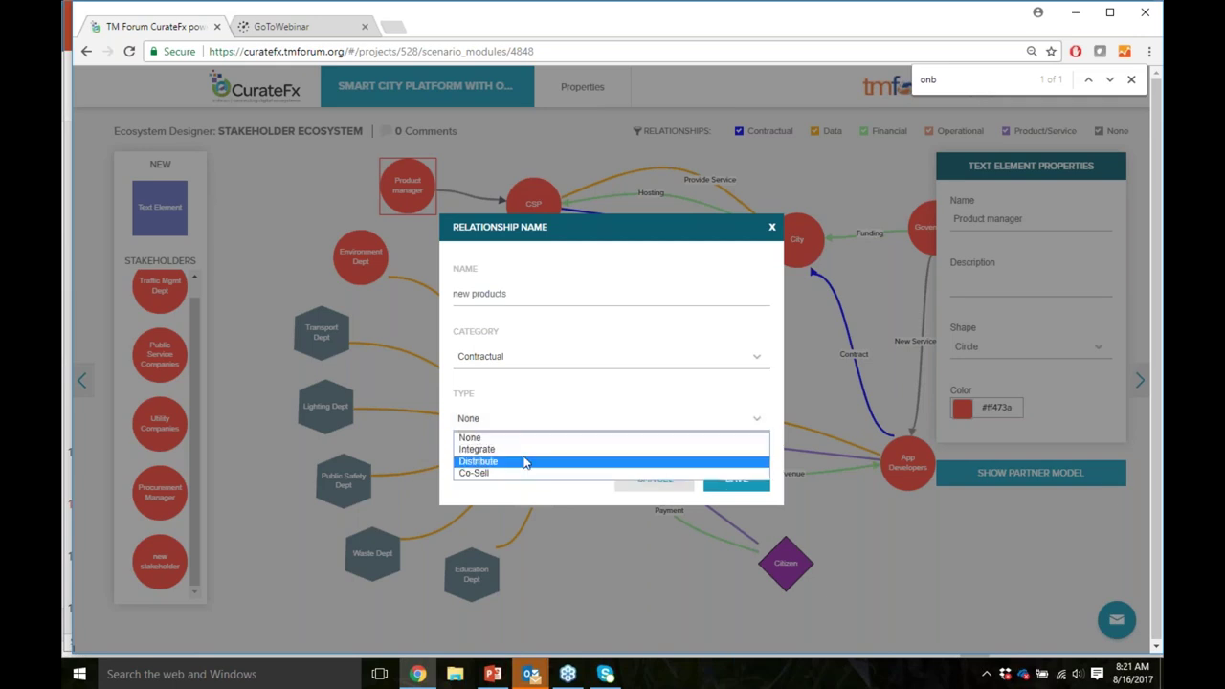
click(528, 449)
click(734, 515)
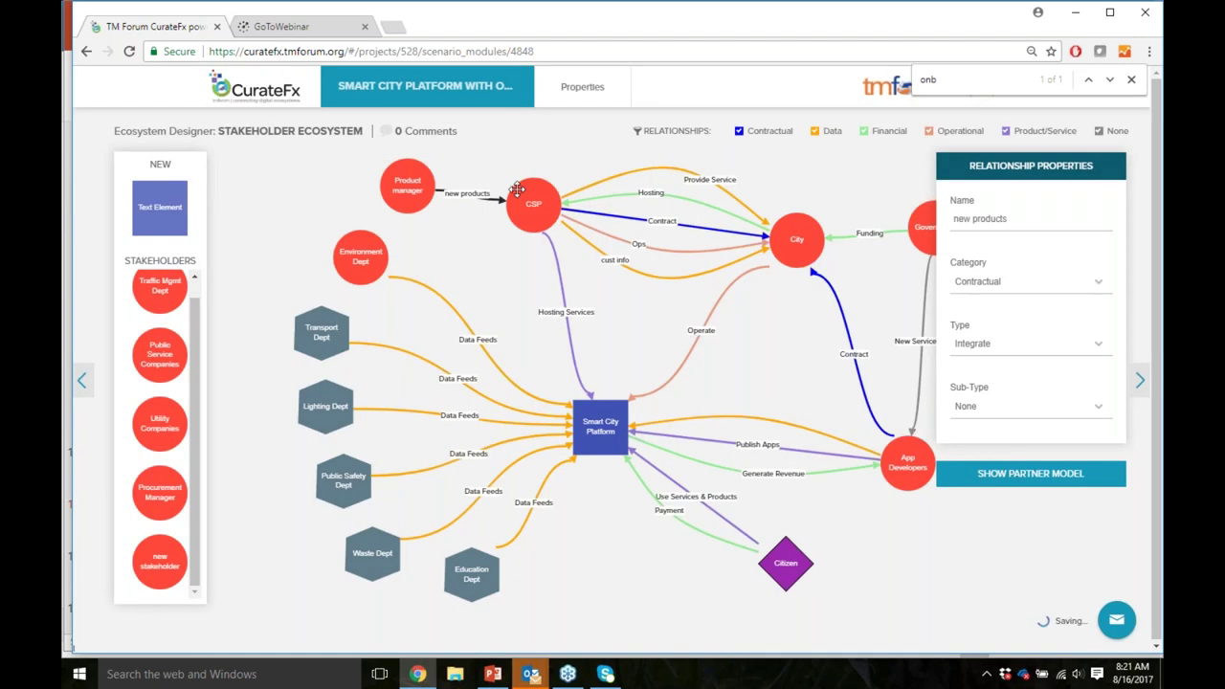
Step: Add a second, unnamed relationship from Product manager to CSP with the category Financial, and deselect it
drag(431, 170, 533, 201)
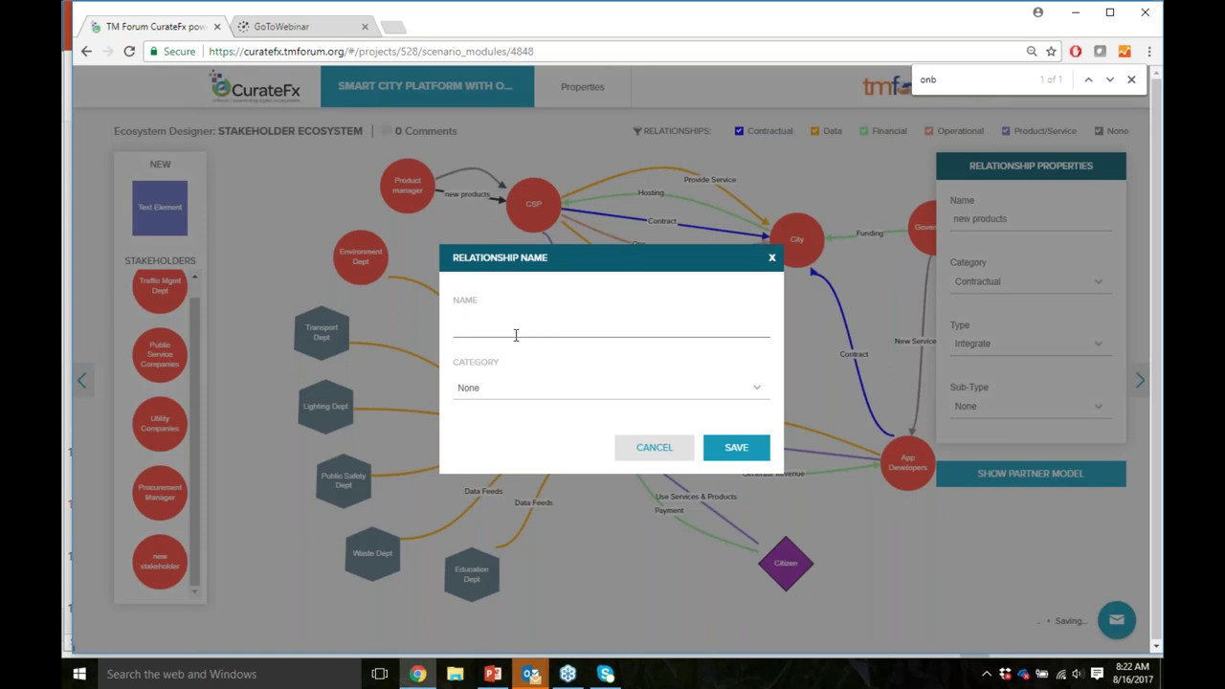
click(508, 387)
click(515, 445)
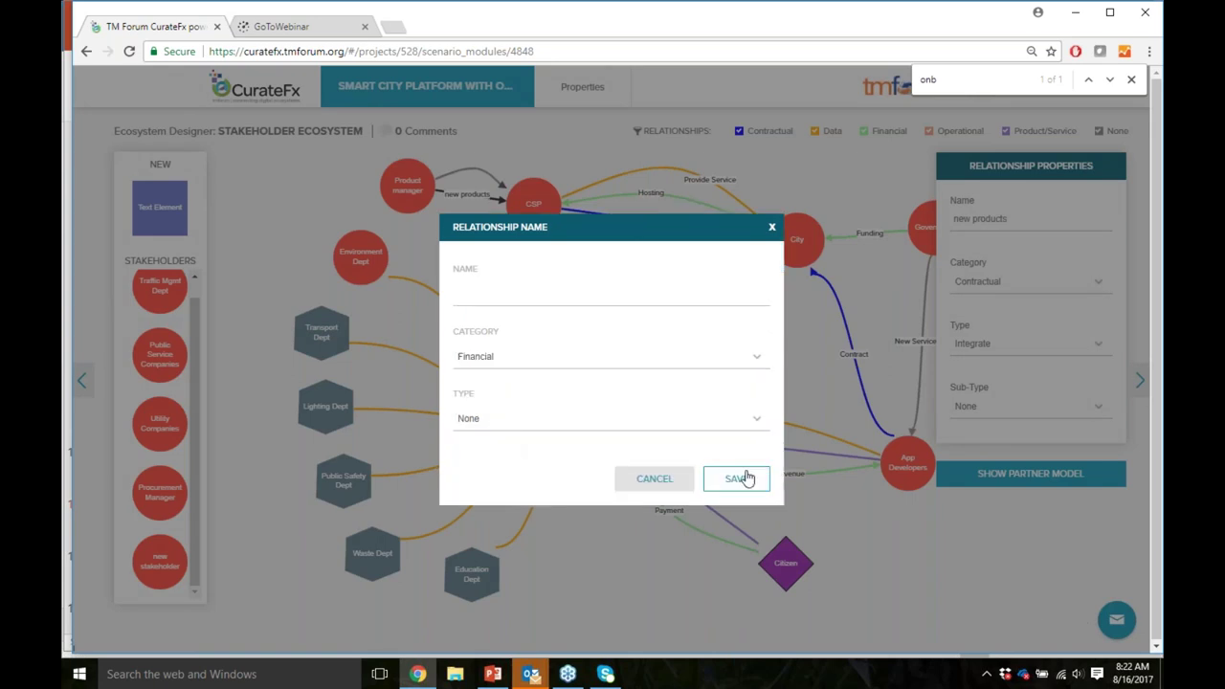
click(737, 476)
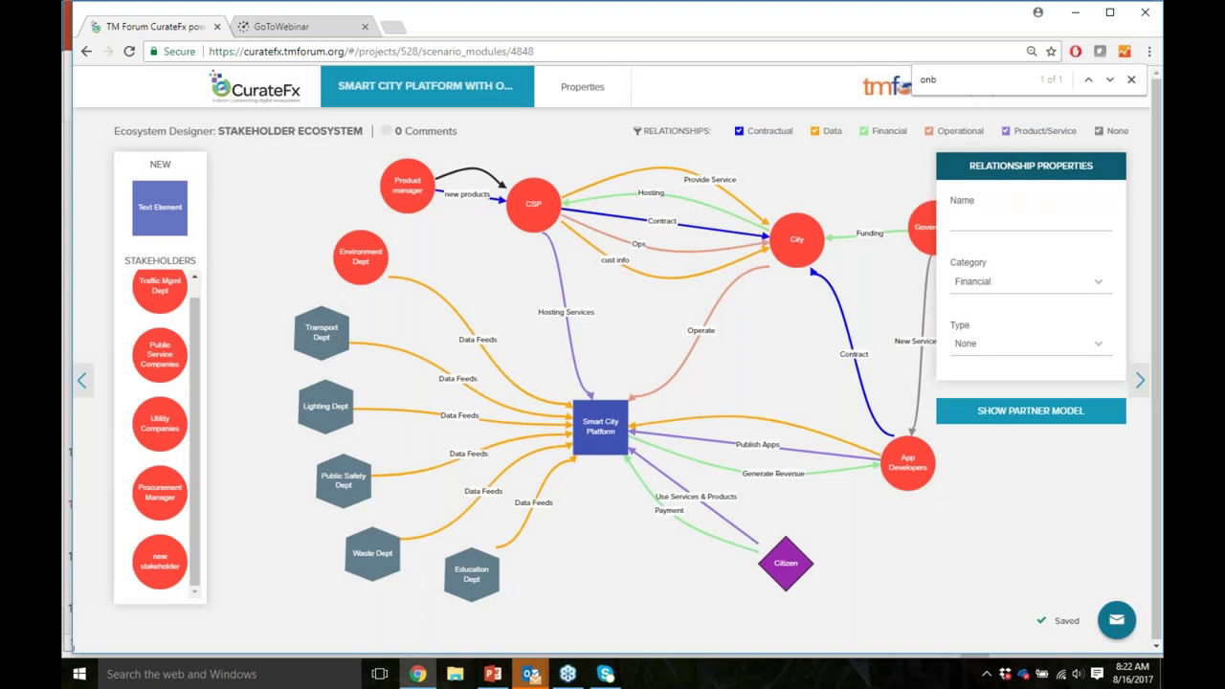
click(996, 576)
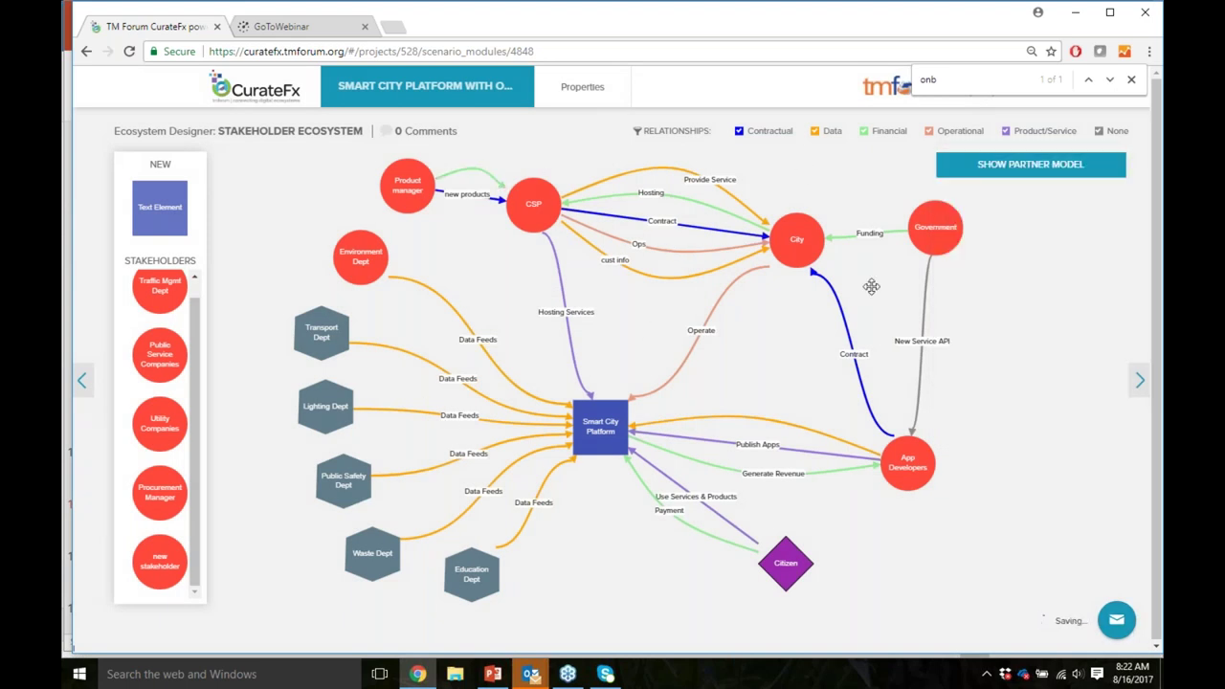
Step: Filter the ecosystem diagram to hide the Contractual, Data, Operational and Product/Service relationships
click(739, 131)
click(816, 132)
click(929, 132)
click(1006, 133)
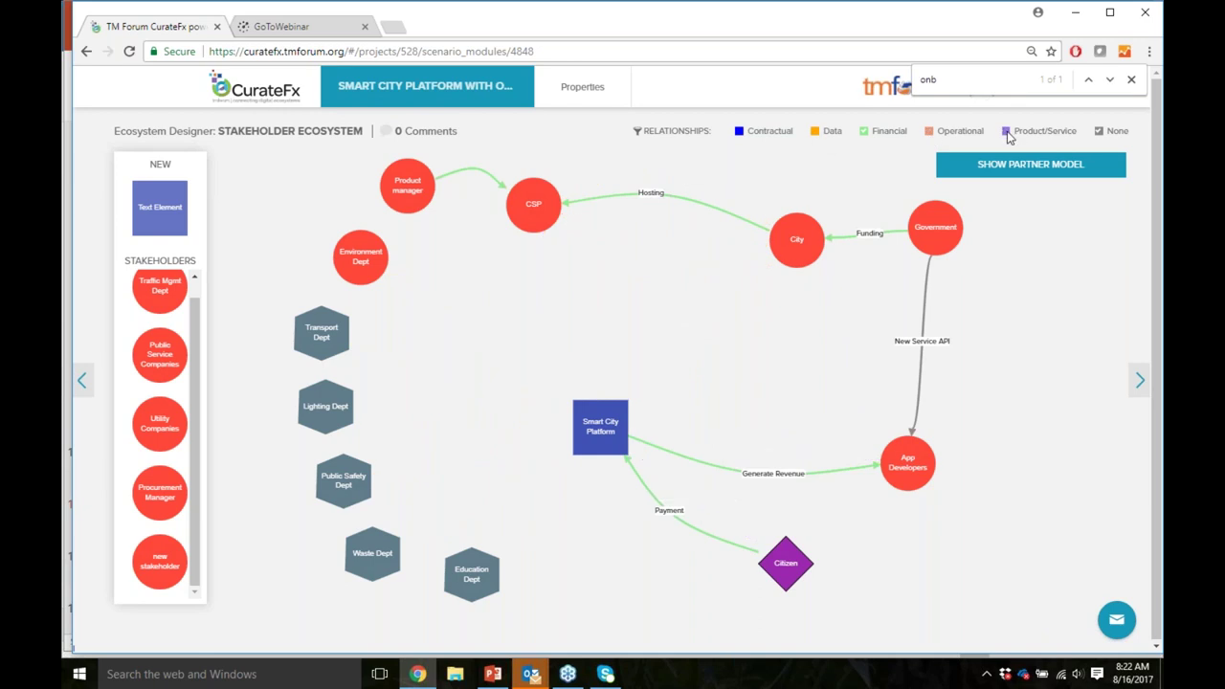
Step: Show all relationship categories on the ecosystem diagram again and move the Product manager stakeholder farther from CSP
click(1007, 132)
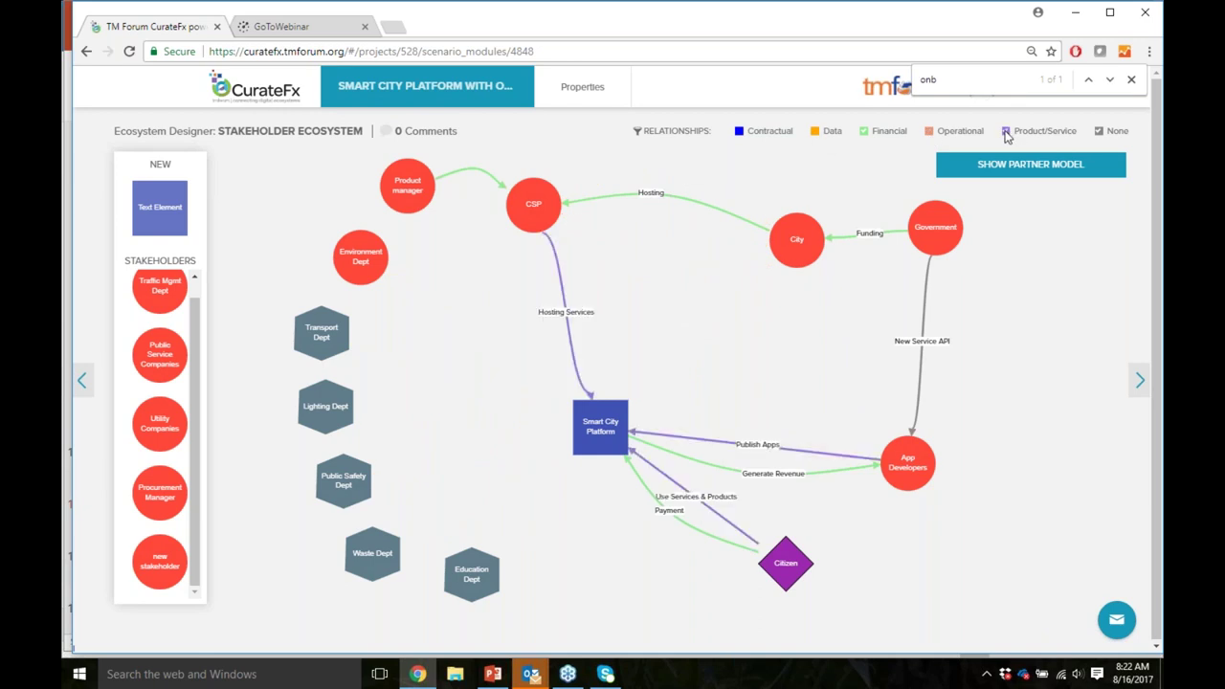
click(929, 131)
click(864, 131)
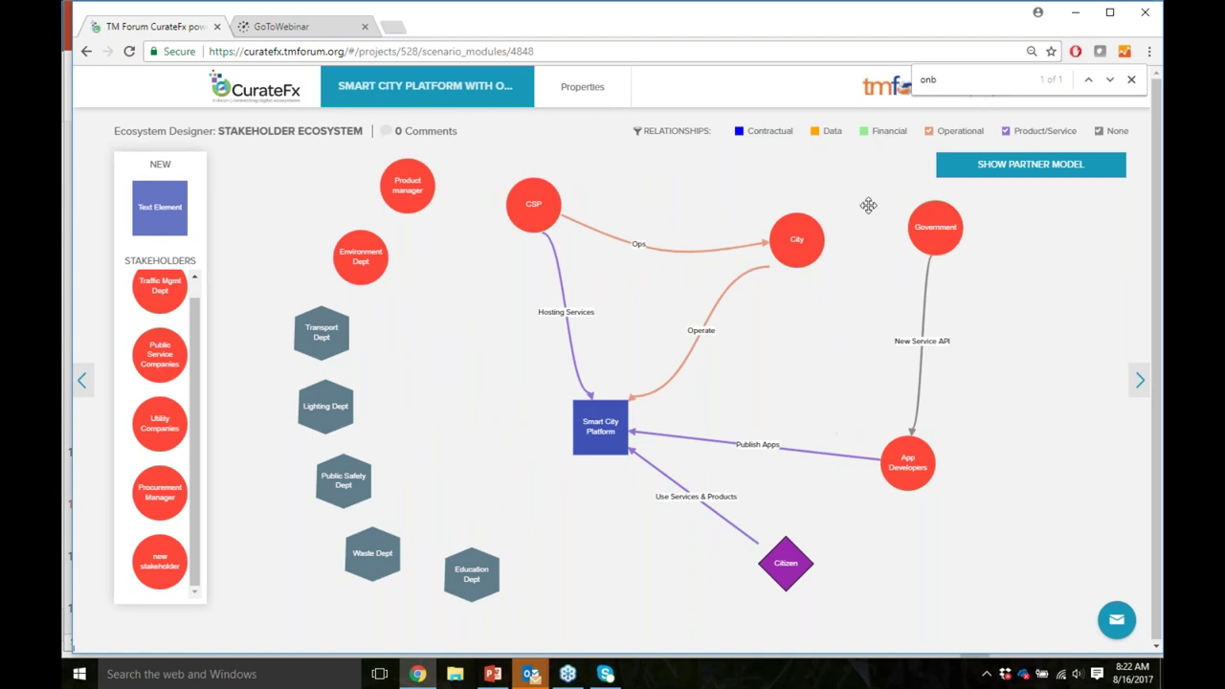
click(864, 131)
click(814, 131)
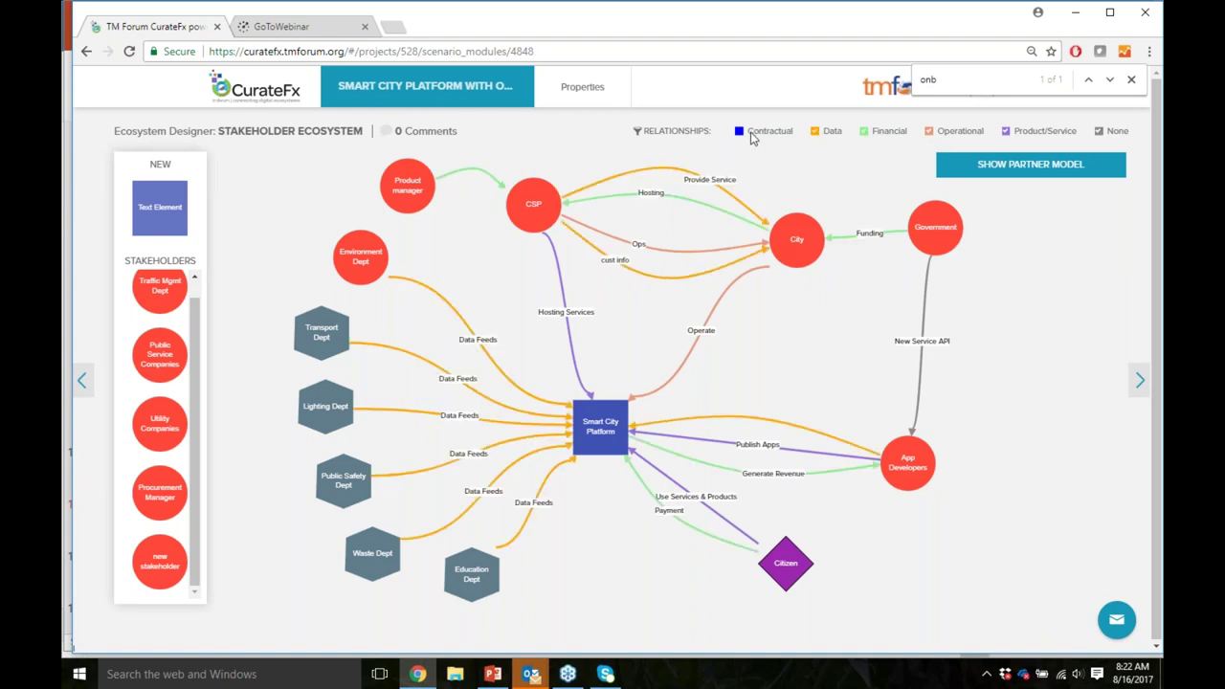
click(737, 132)
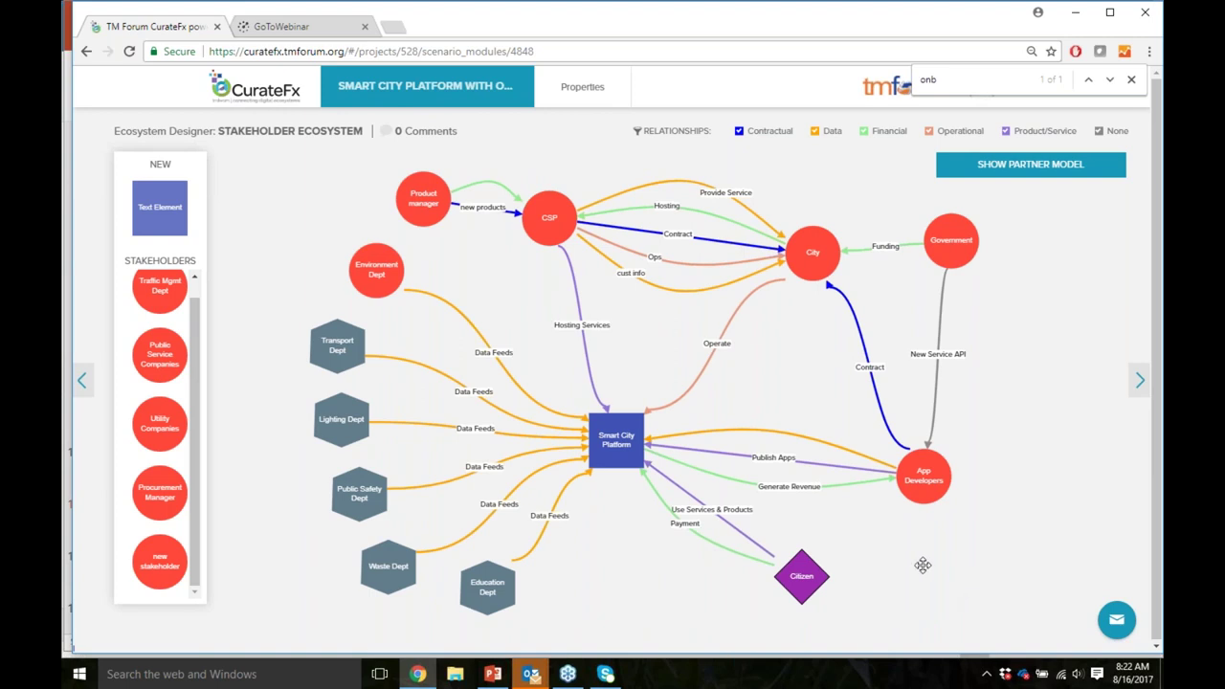
drag(404, 196, 377, 186)
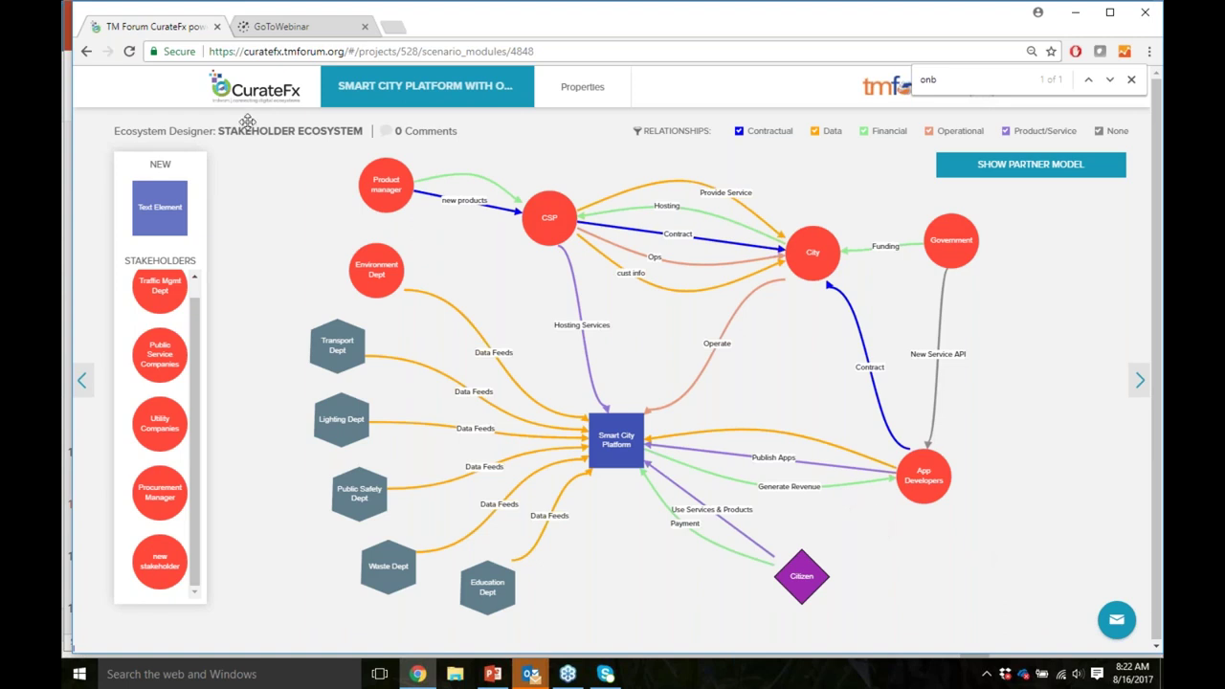
Step: Return to the project overview and open the Process, Info, Apps & Metrics mapping from the Scope section
click(424, 88)
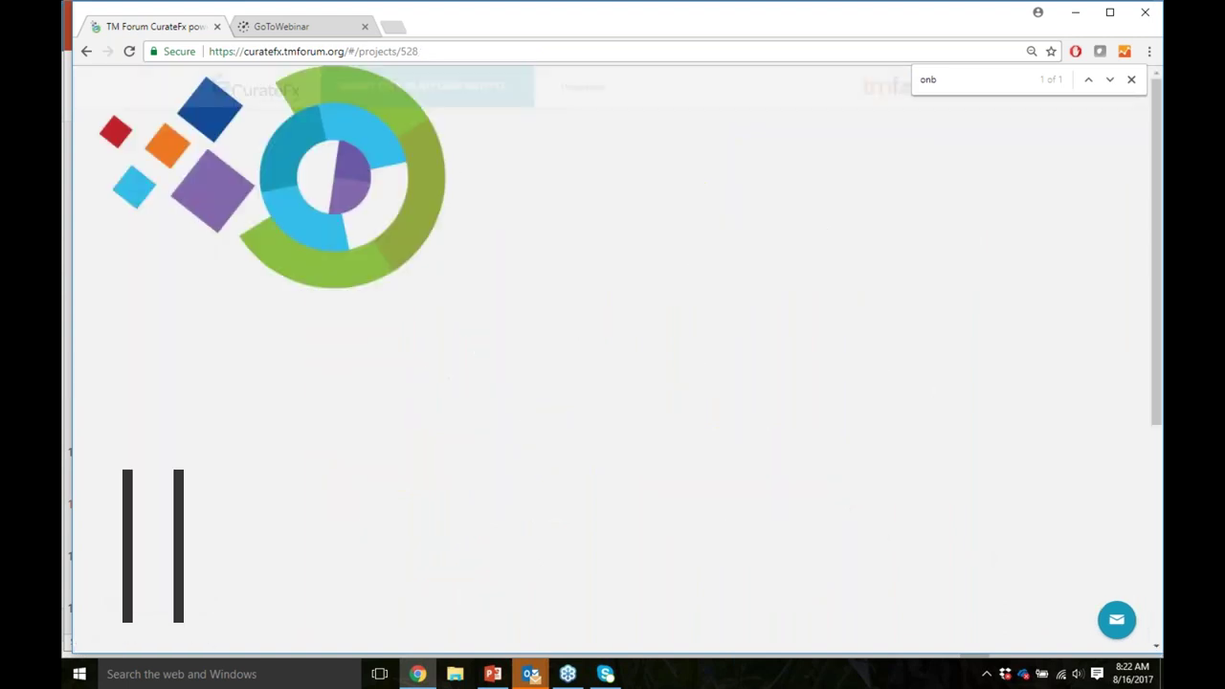
scroll(134, 541, down, 4)
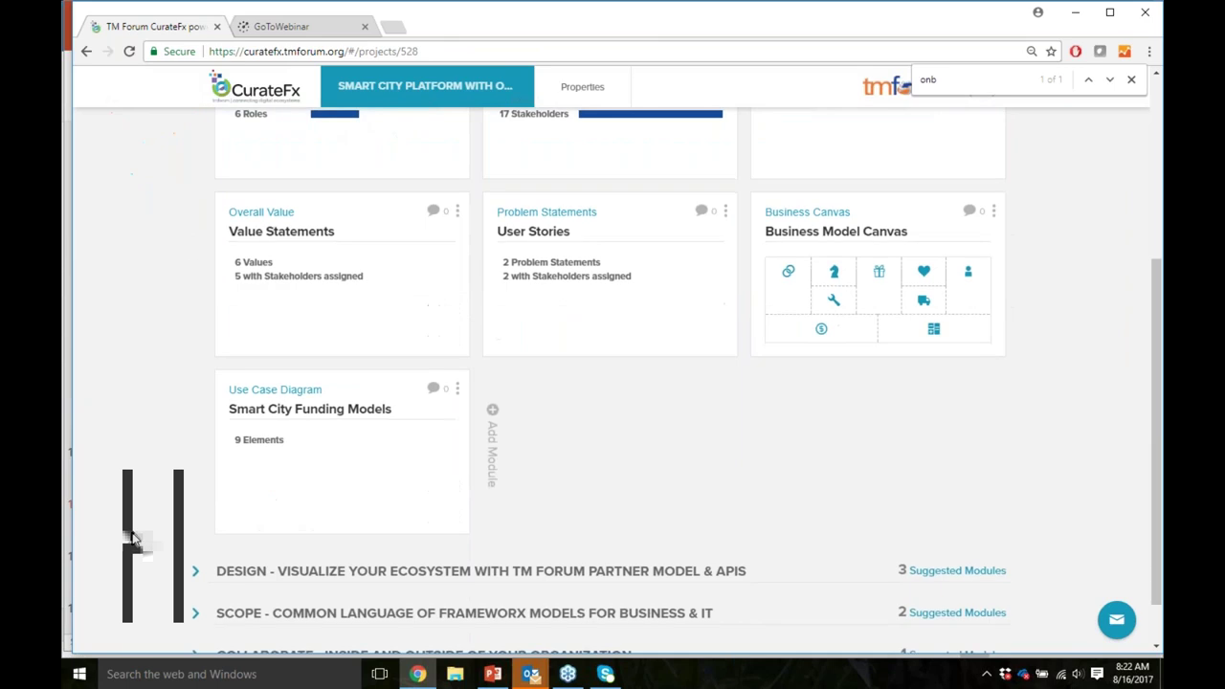
scroll(137, 590, down, 2)
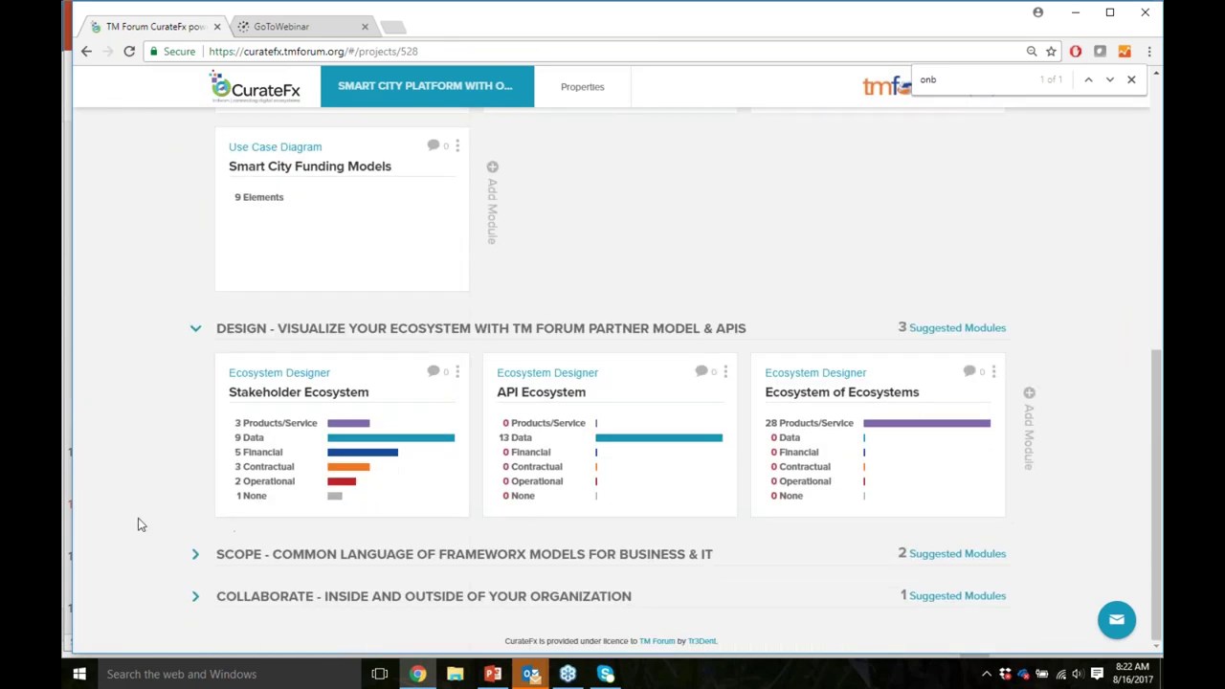
click(196, 555)
scroll(148, 518, down, 3)
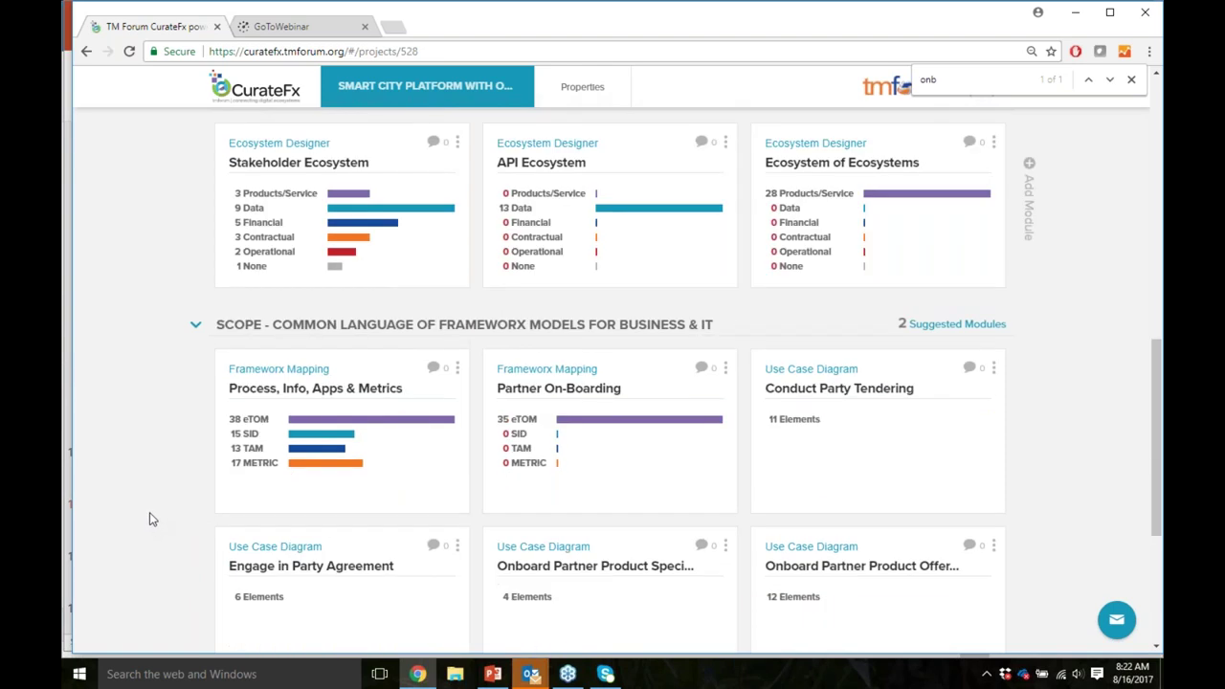
click(348, 458)
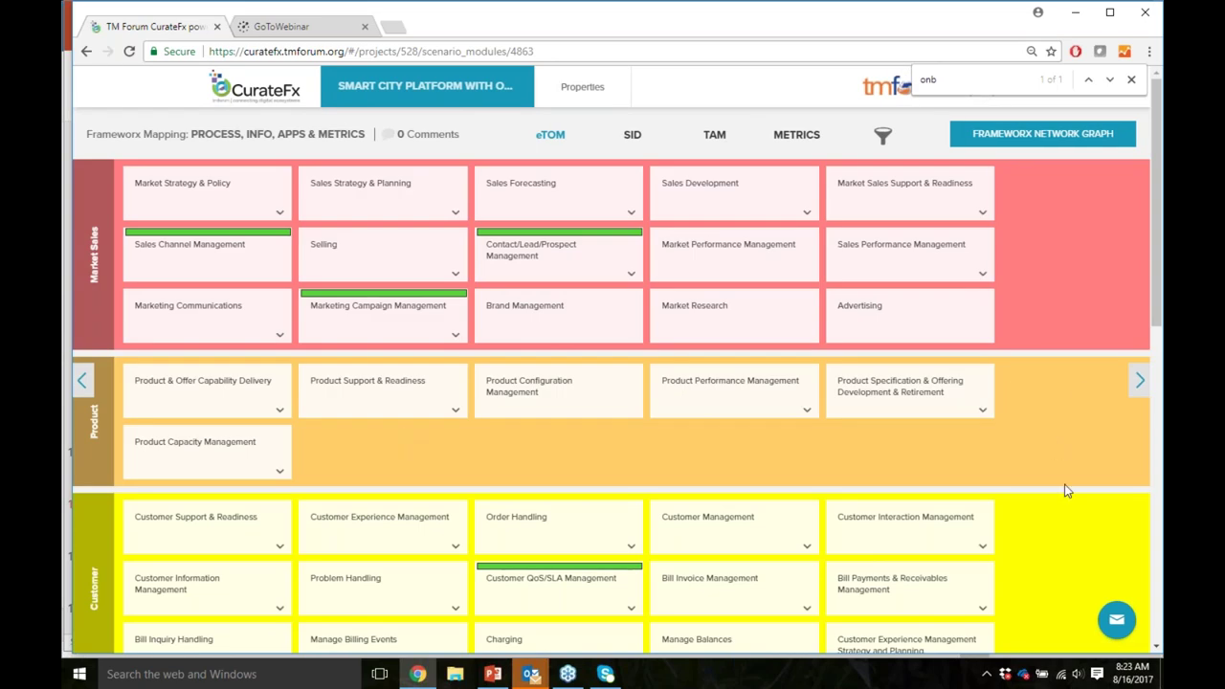
Step: Look over the marked eTOM processes across the domains of the Process, Info, Apps & Metrics mapping
scroll(1064, 484, down, 2)
scroll(1064, 484, up, 2)
click(798, 135)
scroll(1050, 485, down, 2)
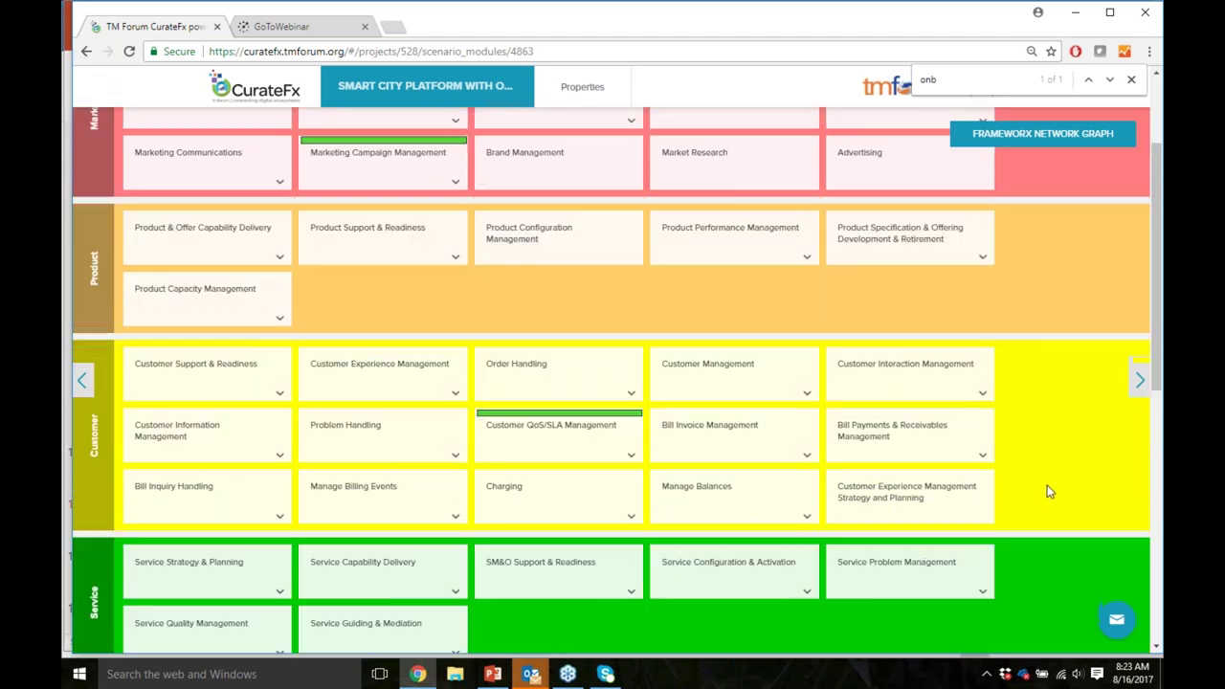
scroll(1049, 486, up, 2)
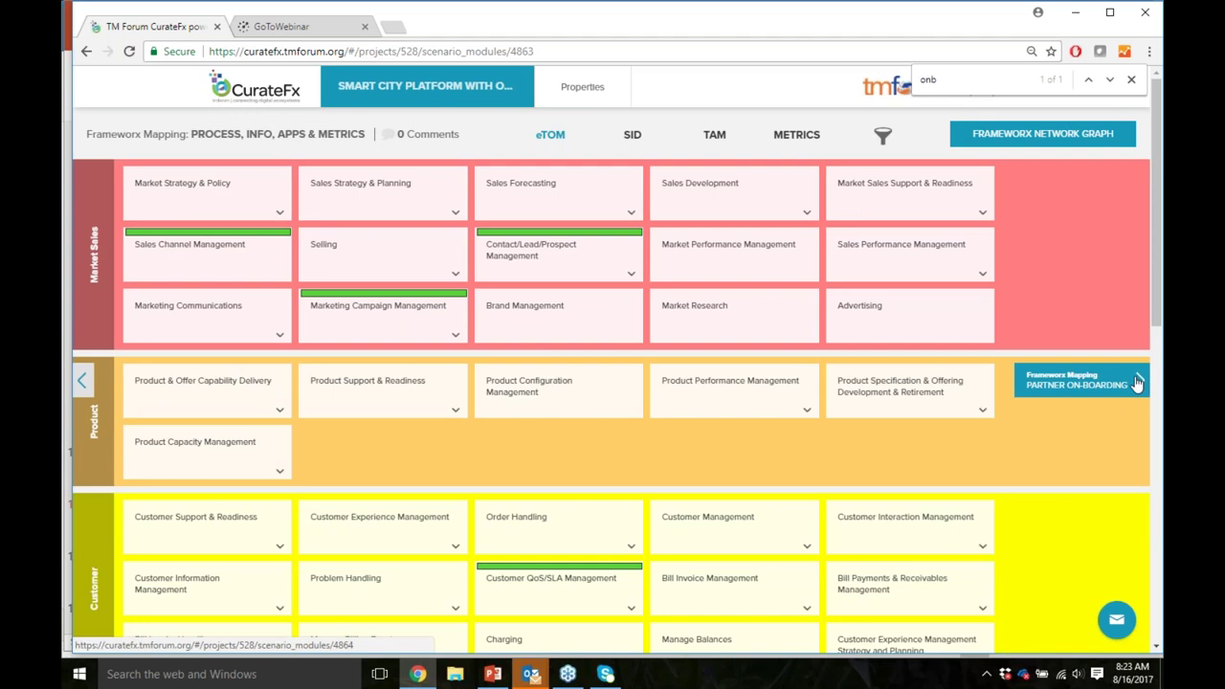
Step: Open the Partner On-Boarding mapping, review its eTOM processes and filter them to the green-marked ones
click(1137, 383)
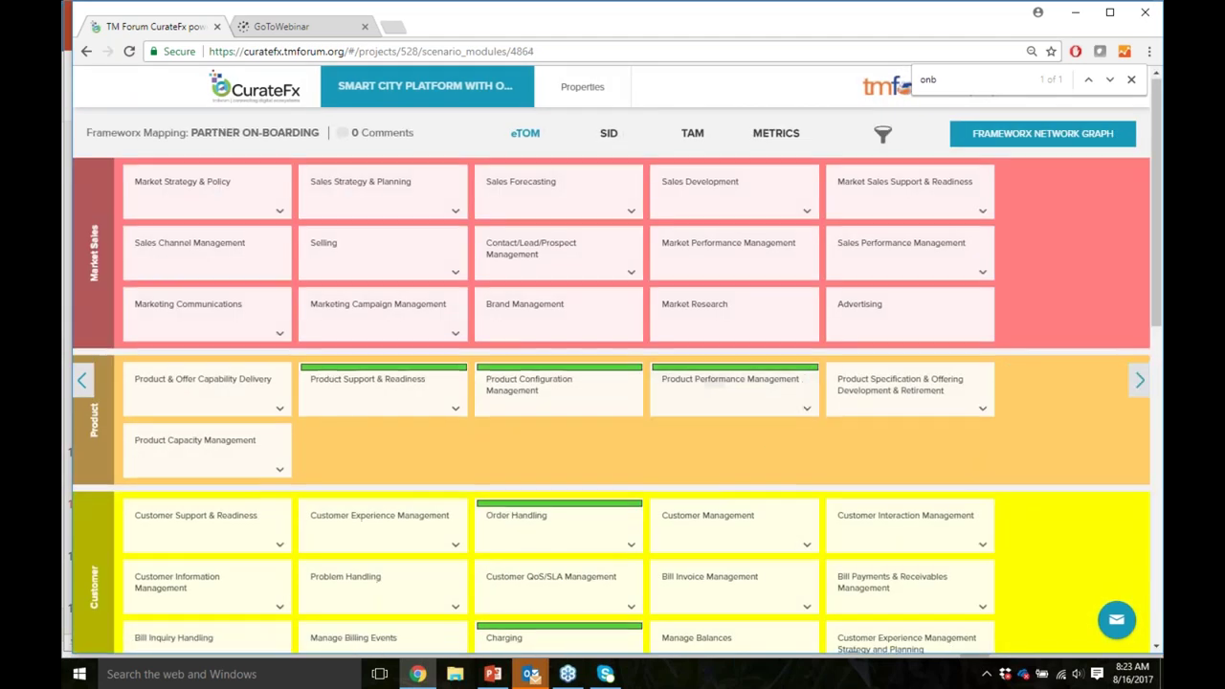
scroll(612, 383, down, 6)
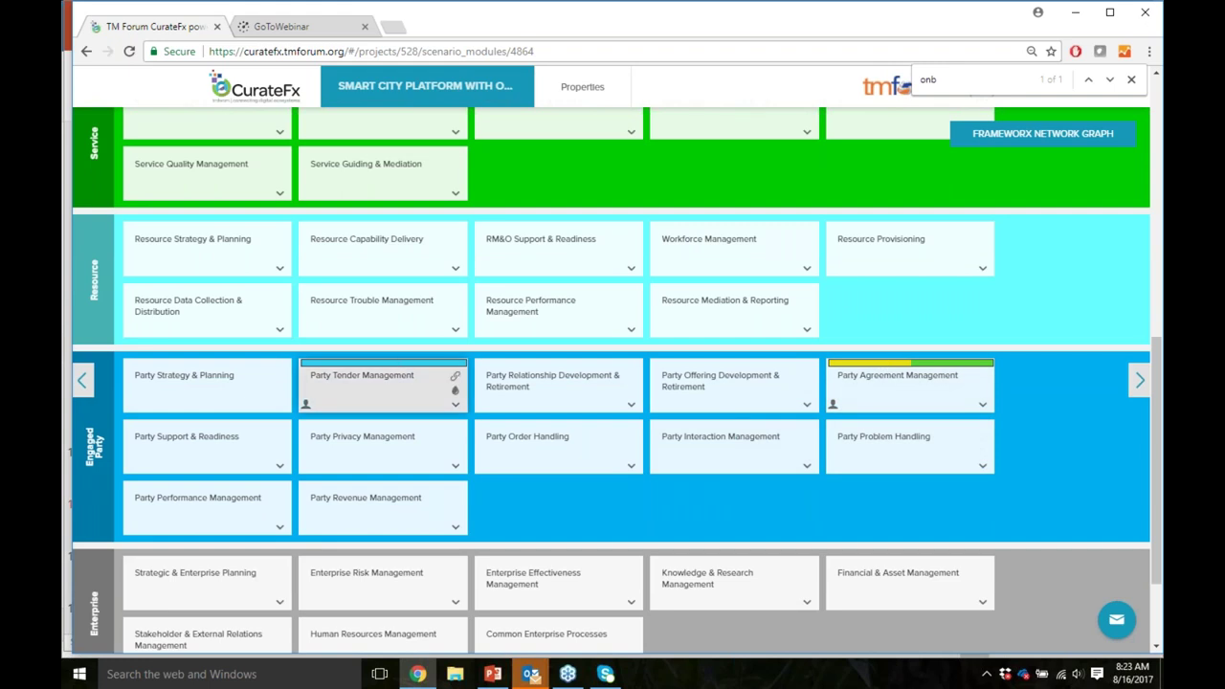
scroll(681, 489, up, 8)
mouse_move(957, 88)
click(882, 136)
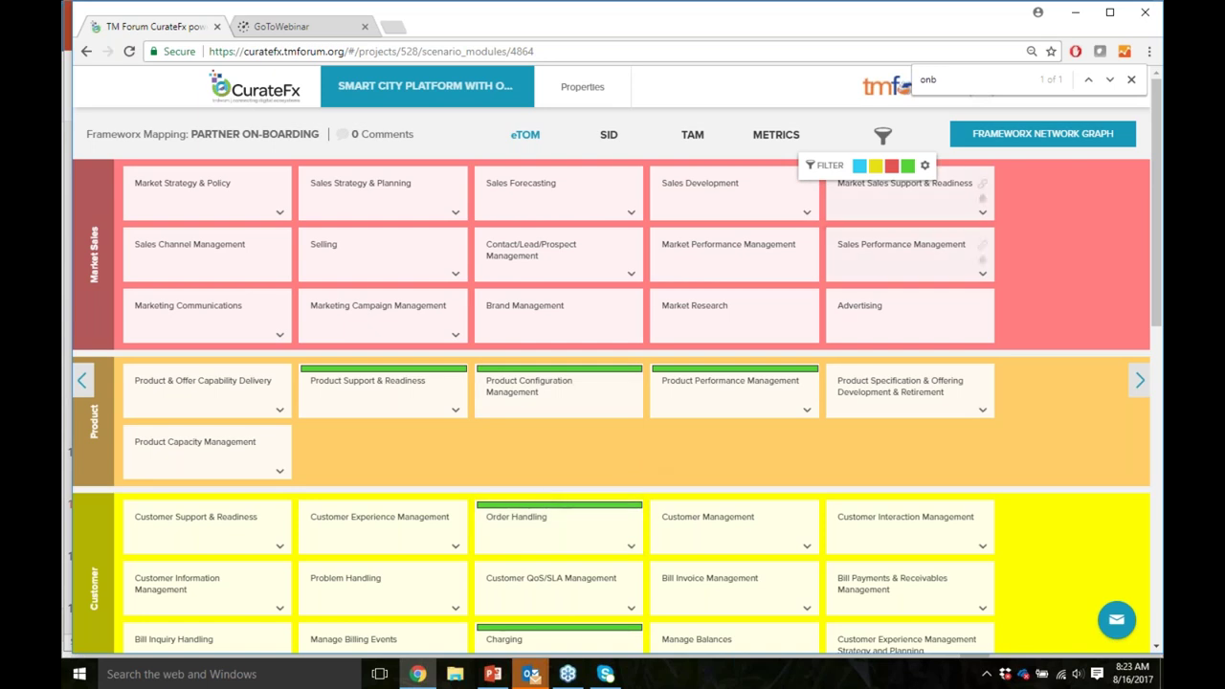
click(908, 167)
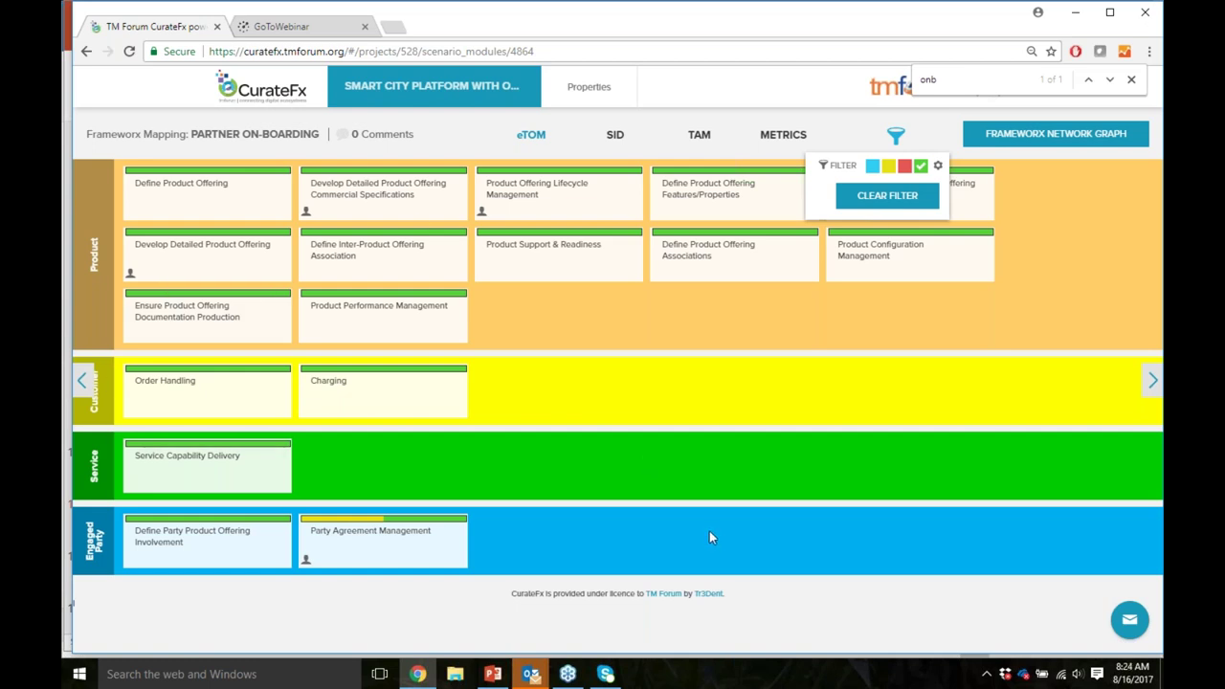
Step: Remove the green filter in the SID view of the Partner On-Boarding mapping and return to the eTOM view
click(615, 137)
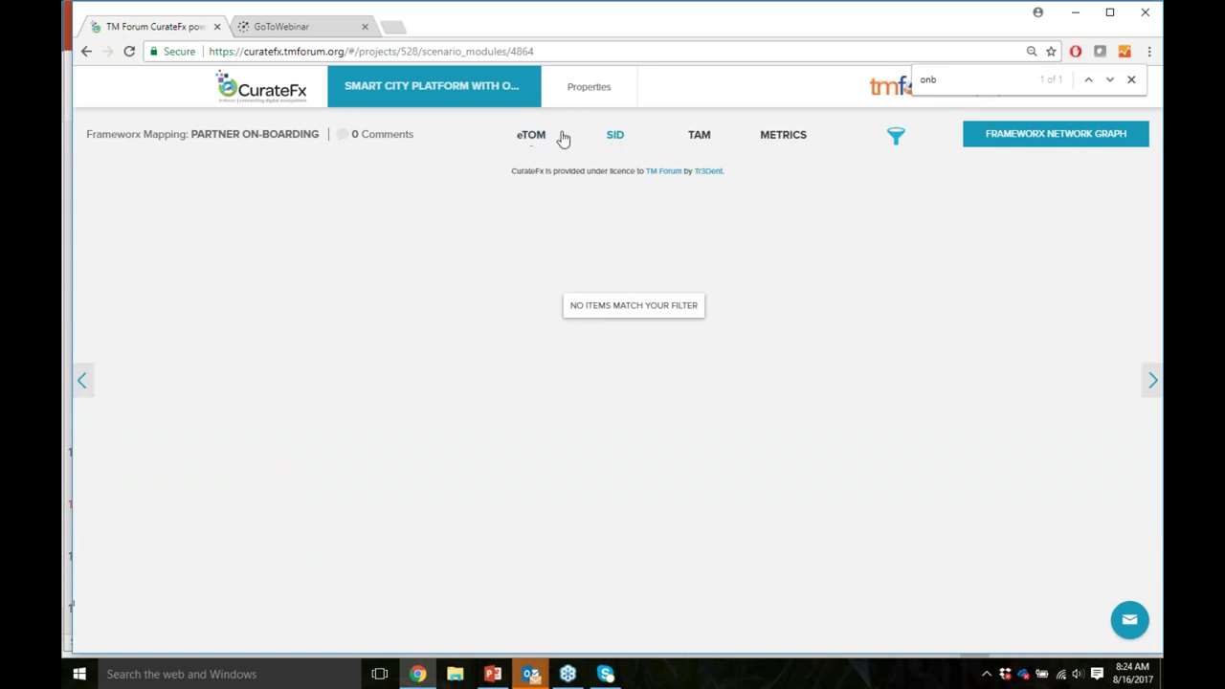
click(894, 135)
click(919, 168)
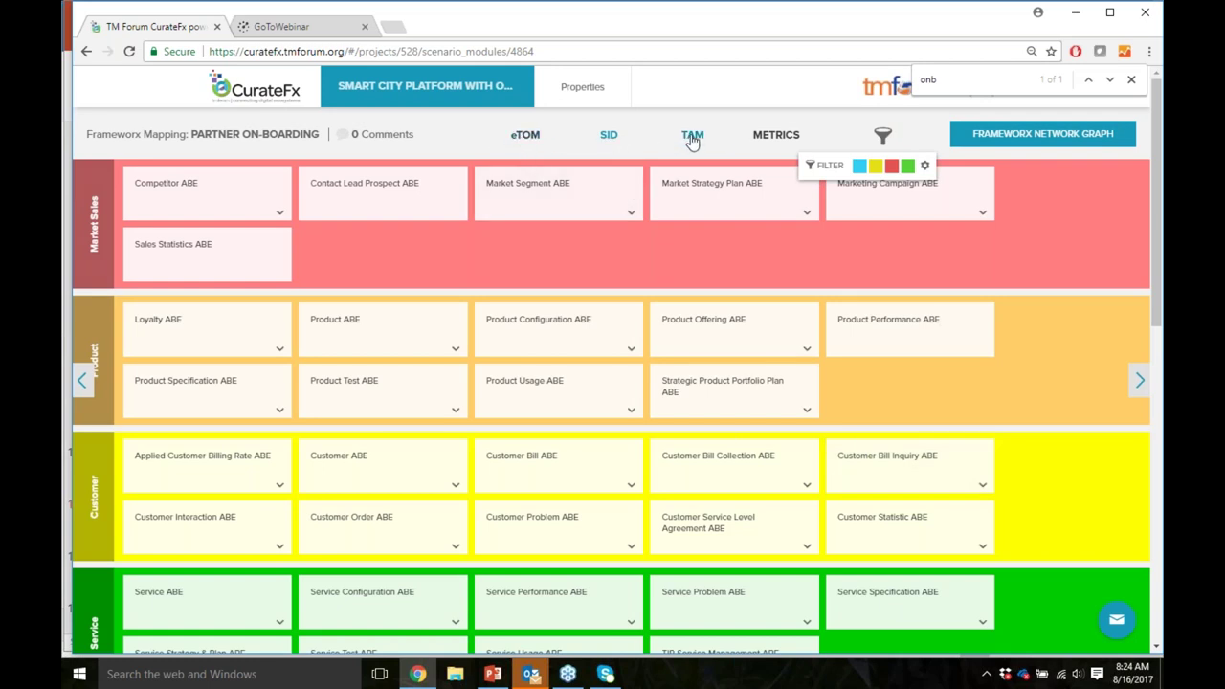
click(518, 143)
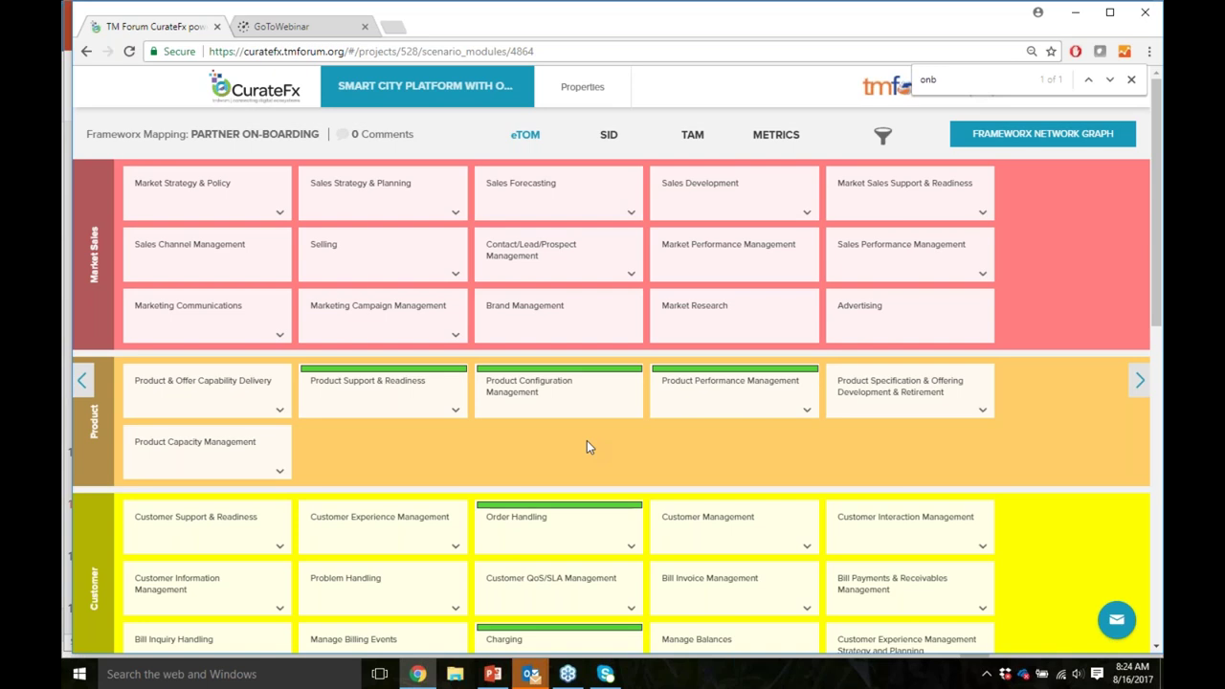
Step: Go back to the Smart City project overview and collapse the Define section
click(400, 94)
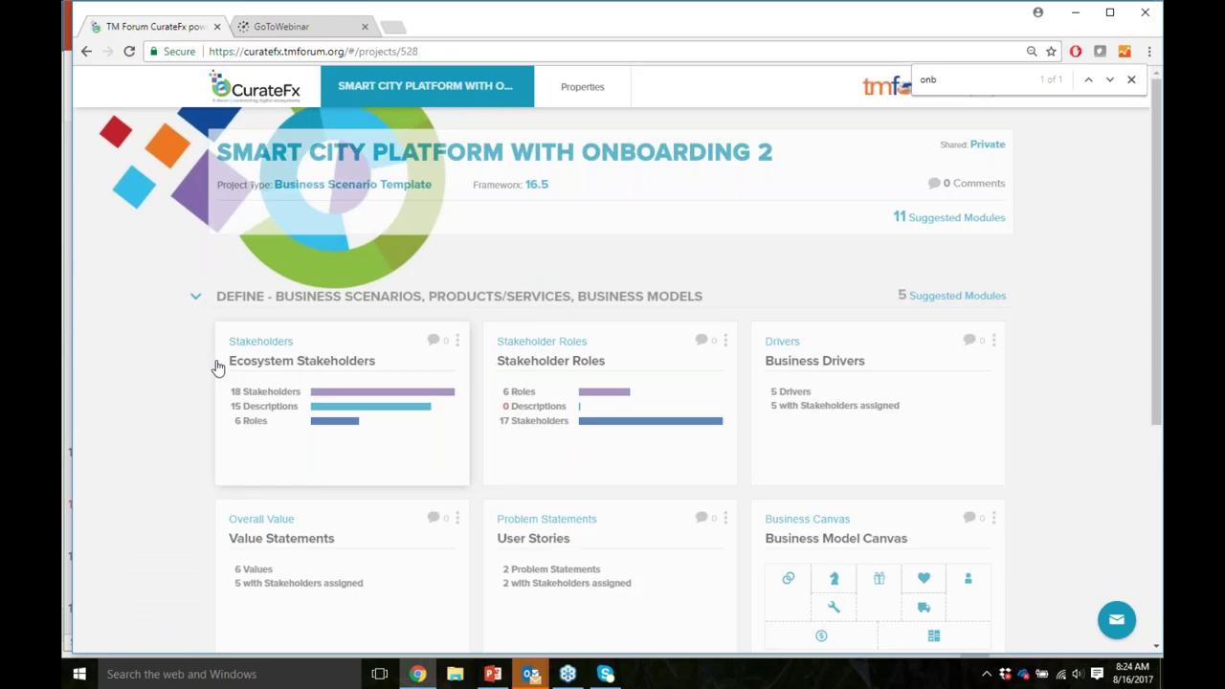
click(195, 296)
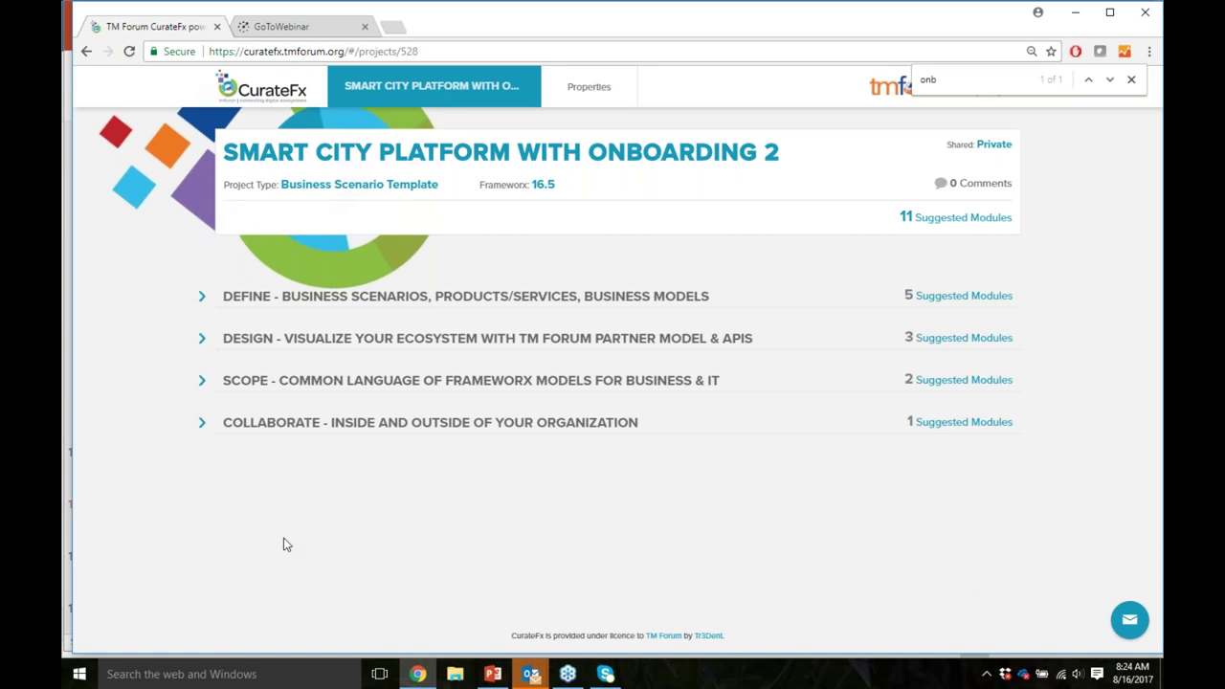
Step: Switch to the PowerPoint presentation and start the slide show at slide 13, "Logical Factory: Virtualizing Manufacturing for Agility"
click(494, 677)
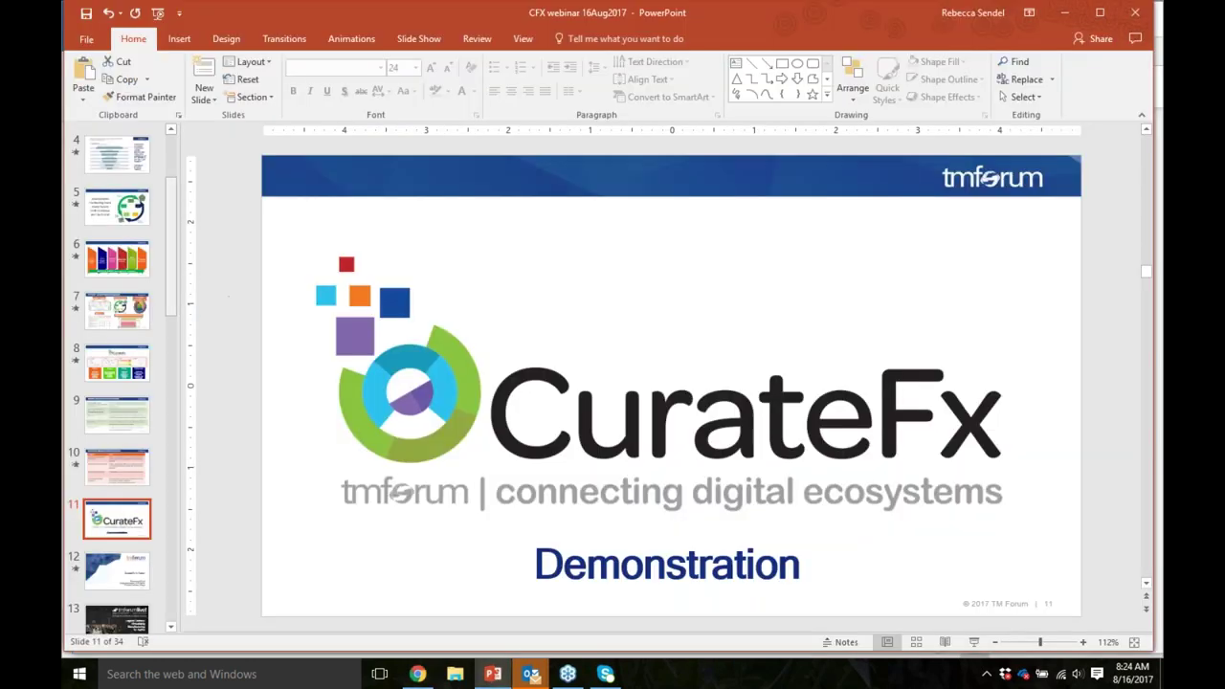
drag(174, 282, 174, 382)
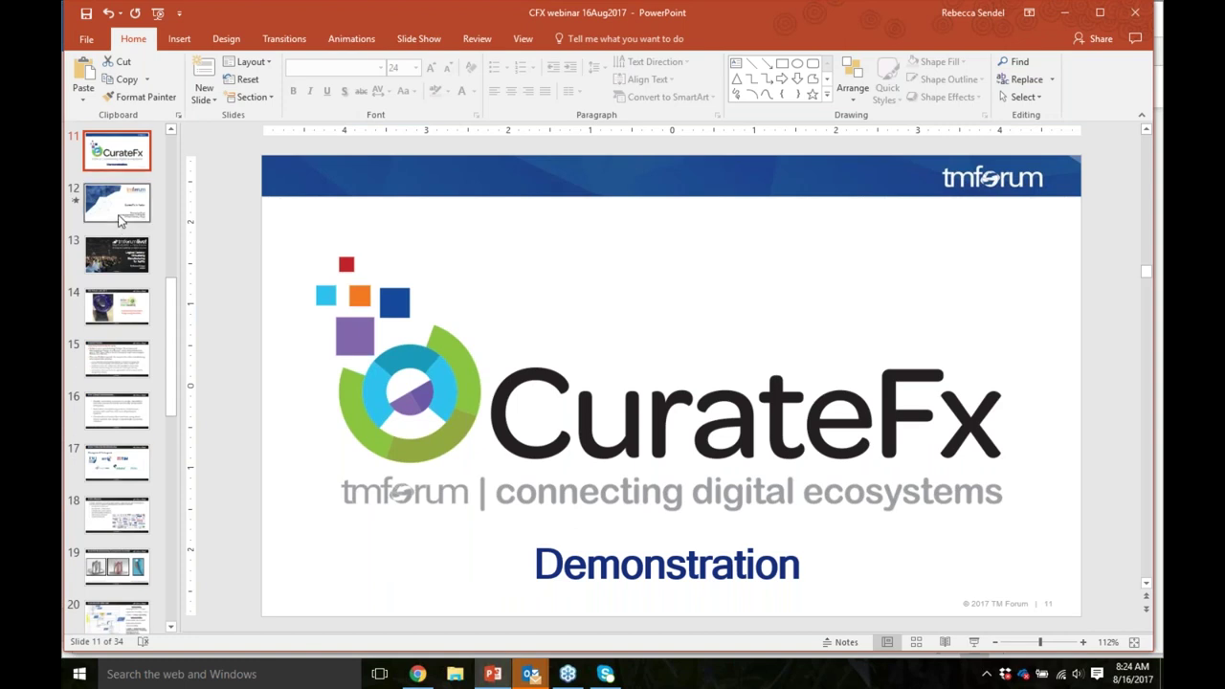
click(121, 220)
click(127, 265)
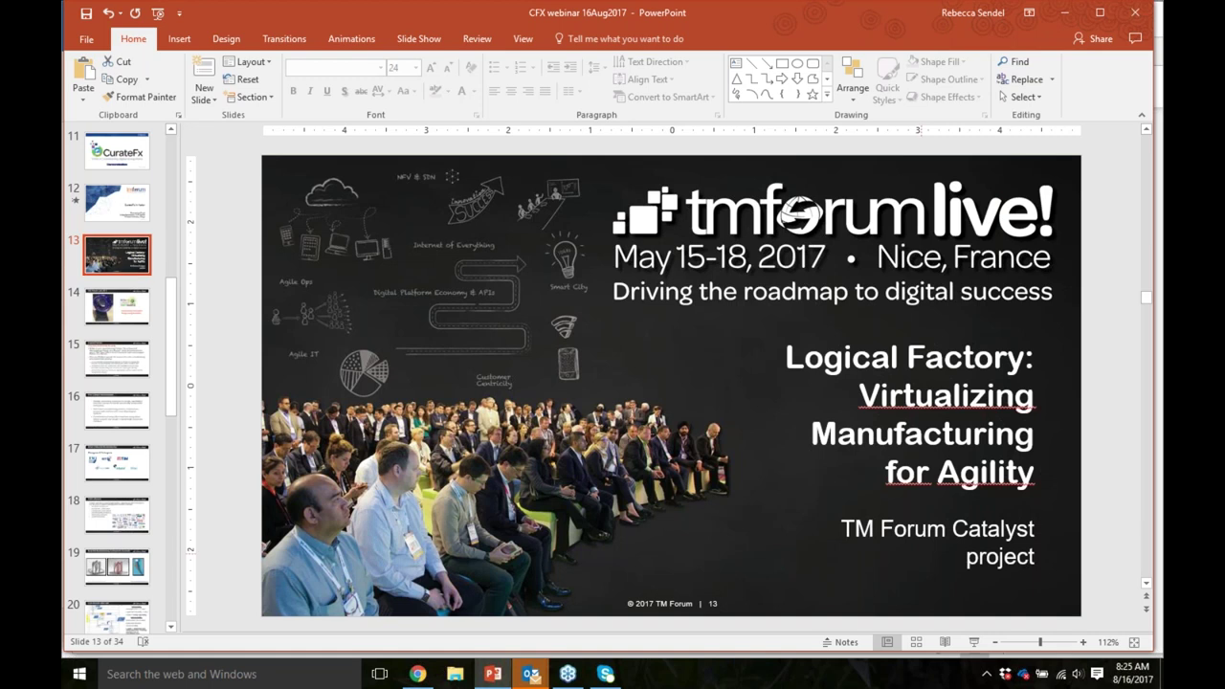
click(974, 645)
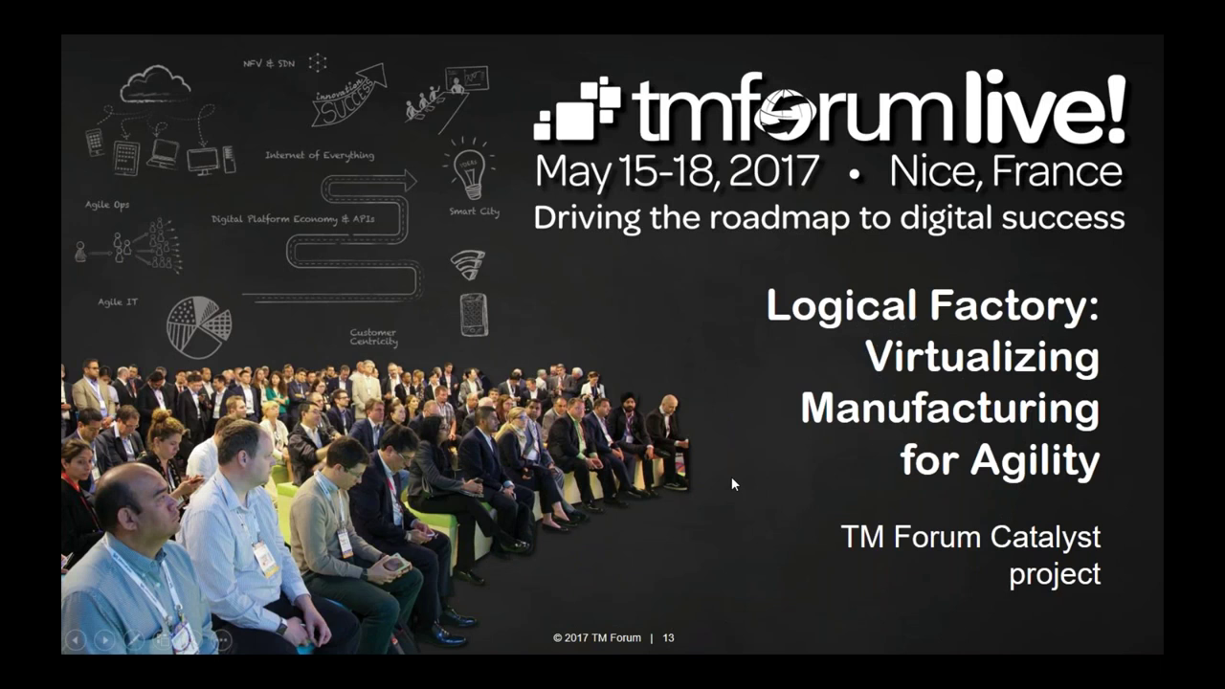
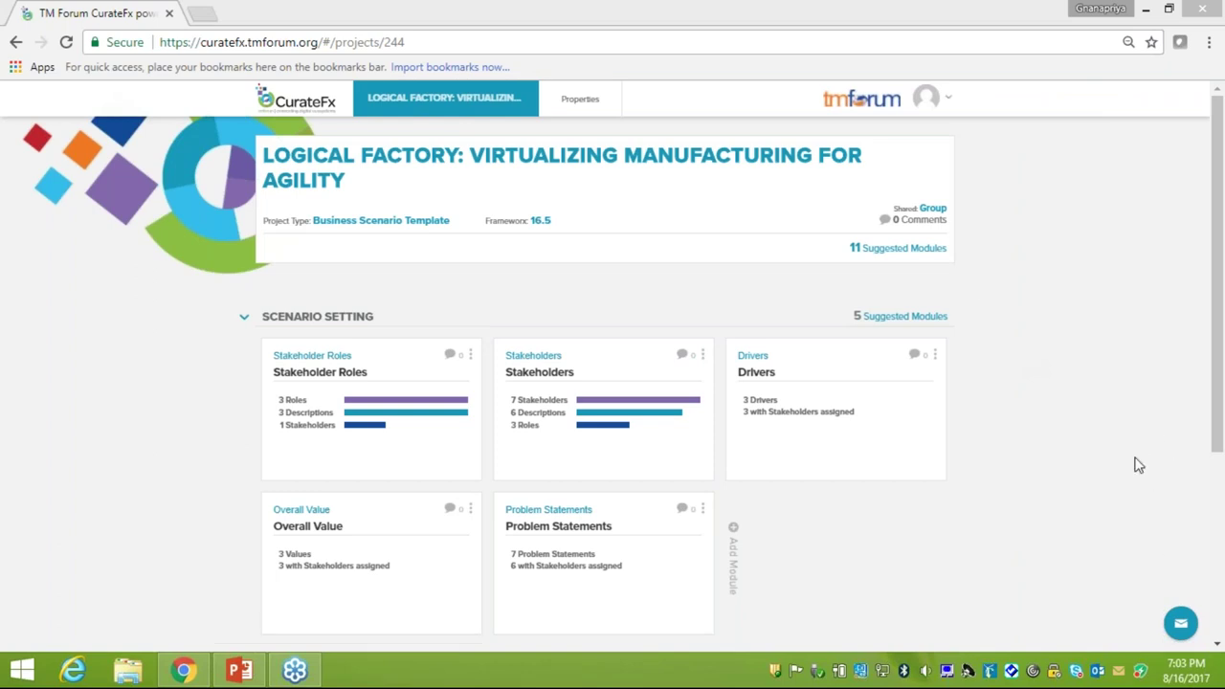
Step: Open the Stakeholders module of the Logical Factory project and read through each stakeholder's description and roles
scroll(1219, 409, down, 1)
scroll(1217, 398, up, 1)
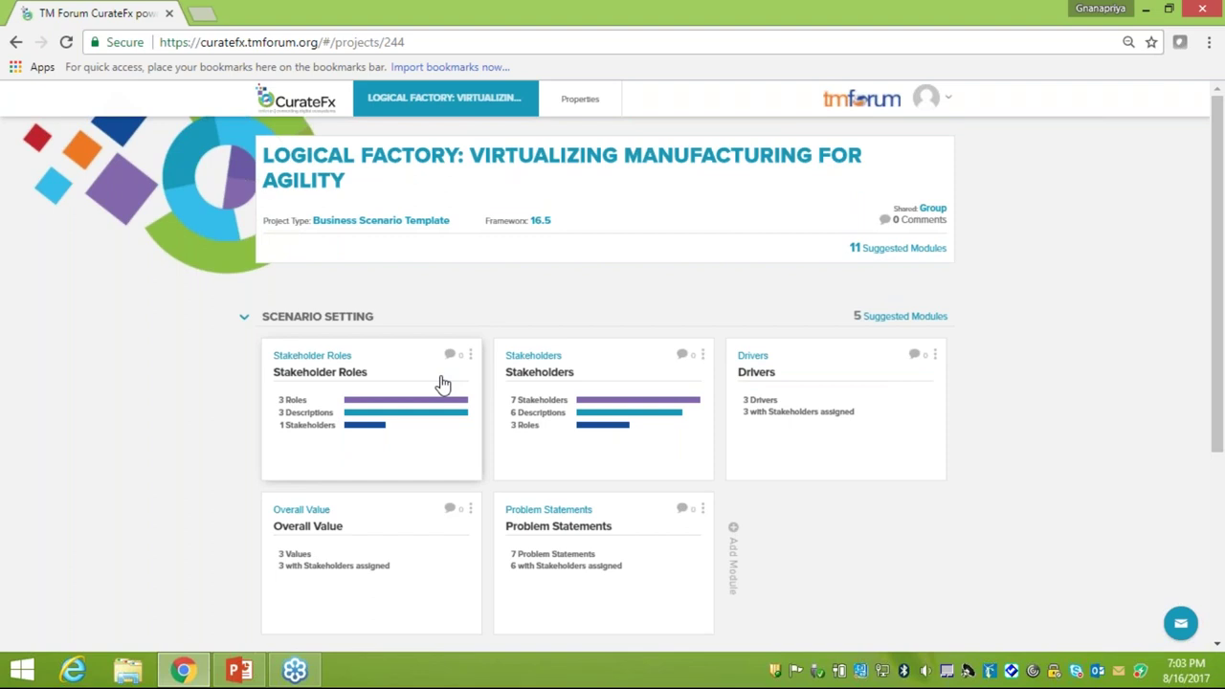
click(538, 364)
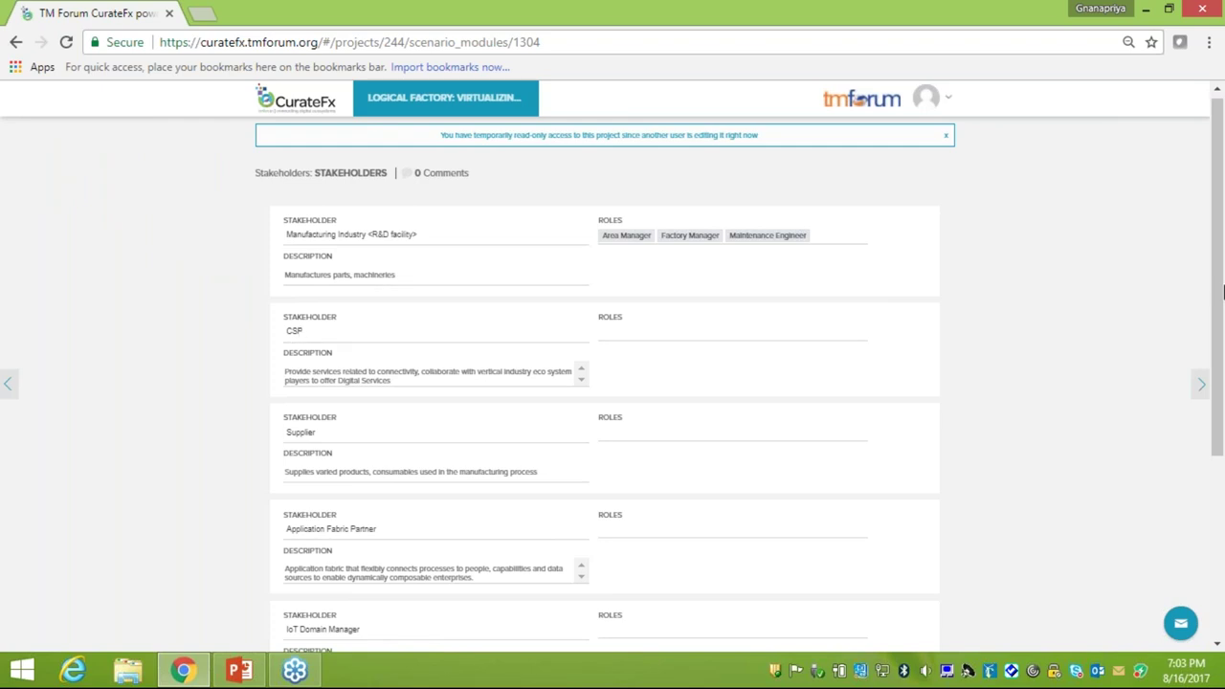
drag(1217, 289, 1220, 298)
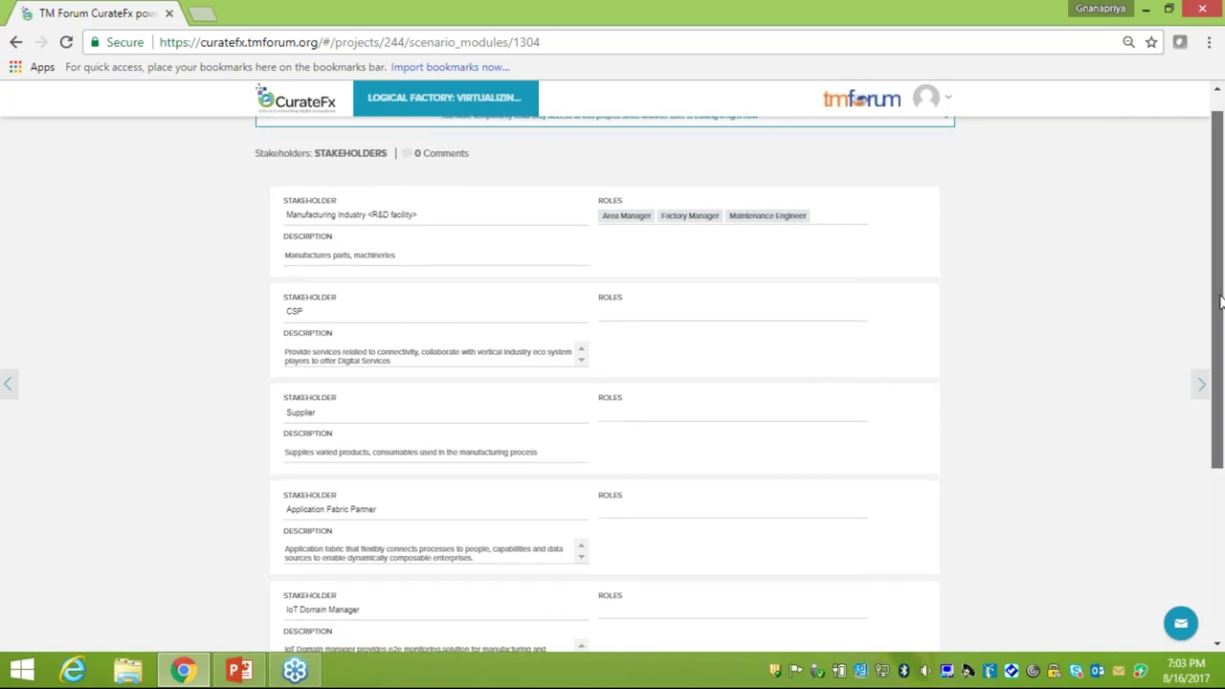
drag(1220, 298, 1221, 310)
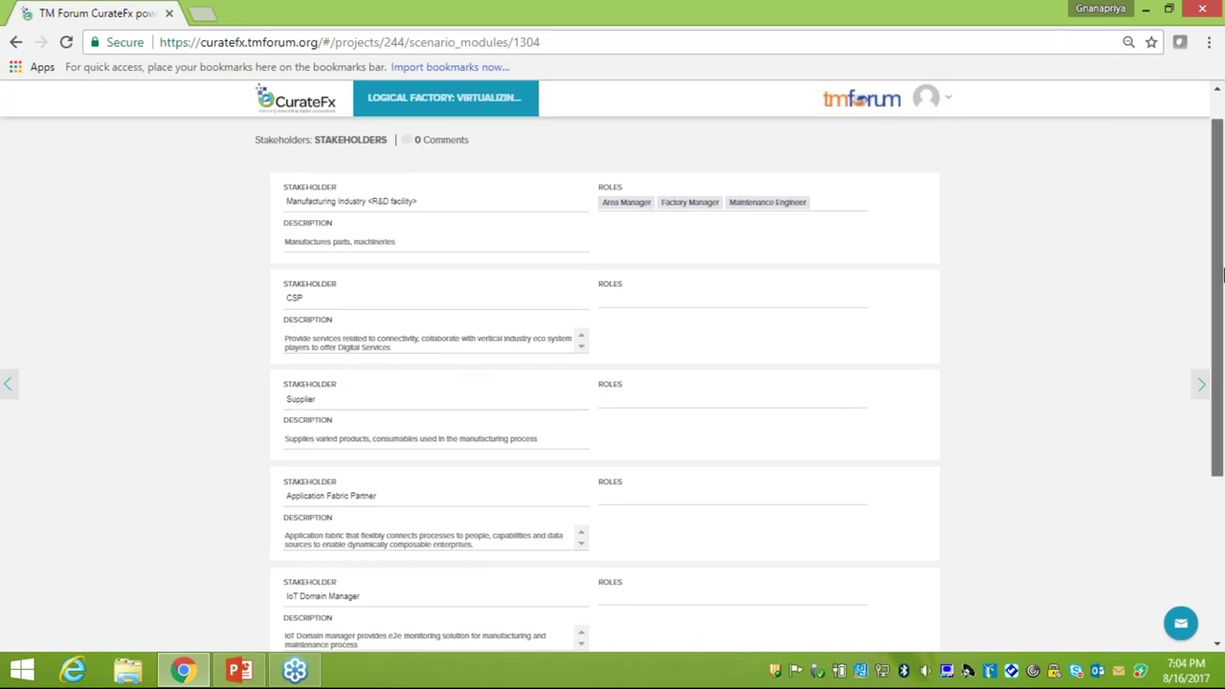
scroll(398, 396, down, 1)
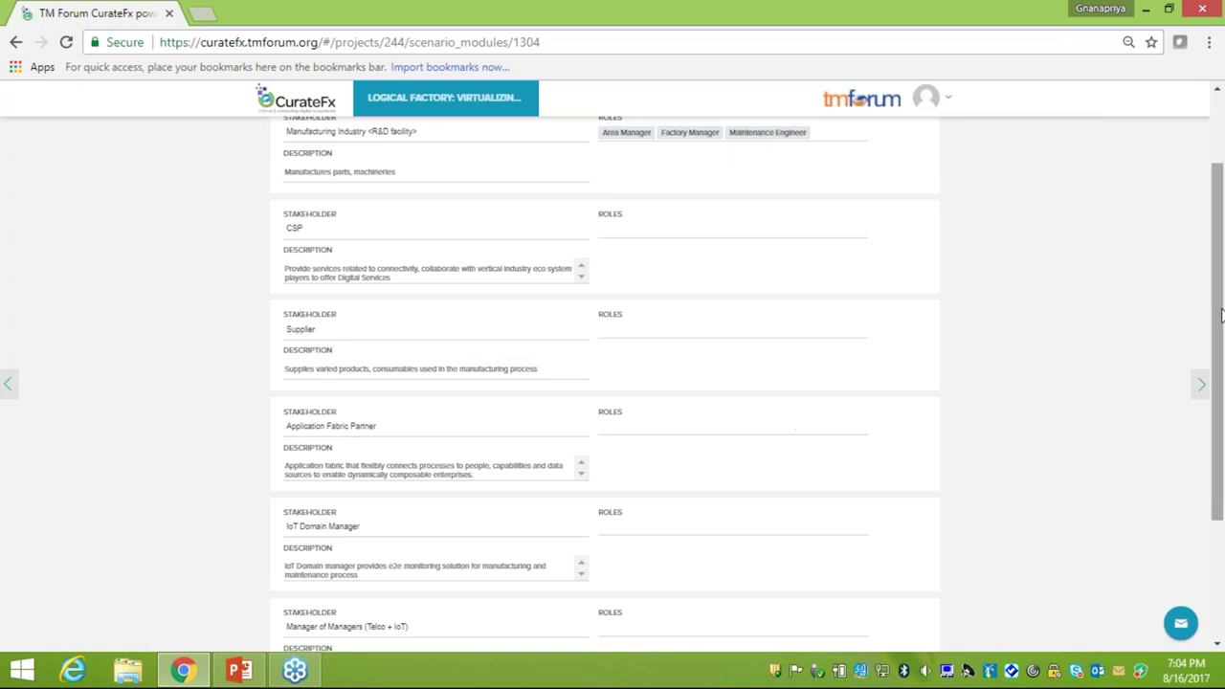
scroll(1221, 357, down, 1)
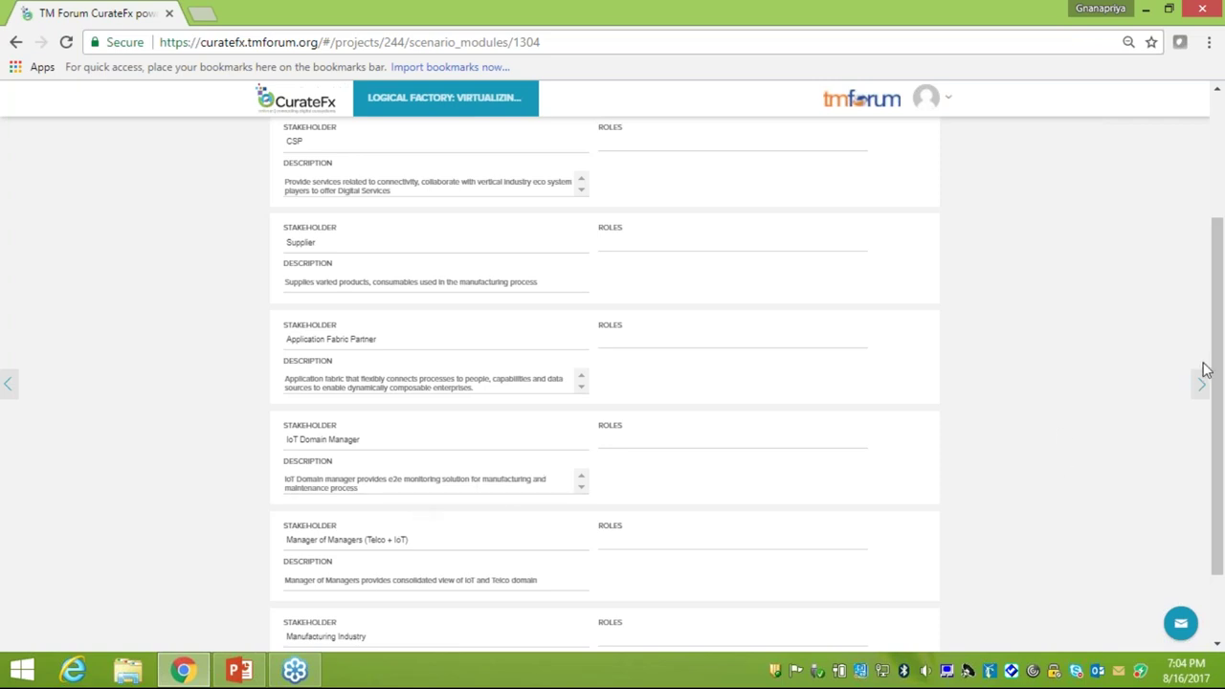
scroll(929, 459, down, 1)
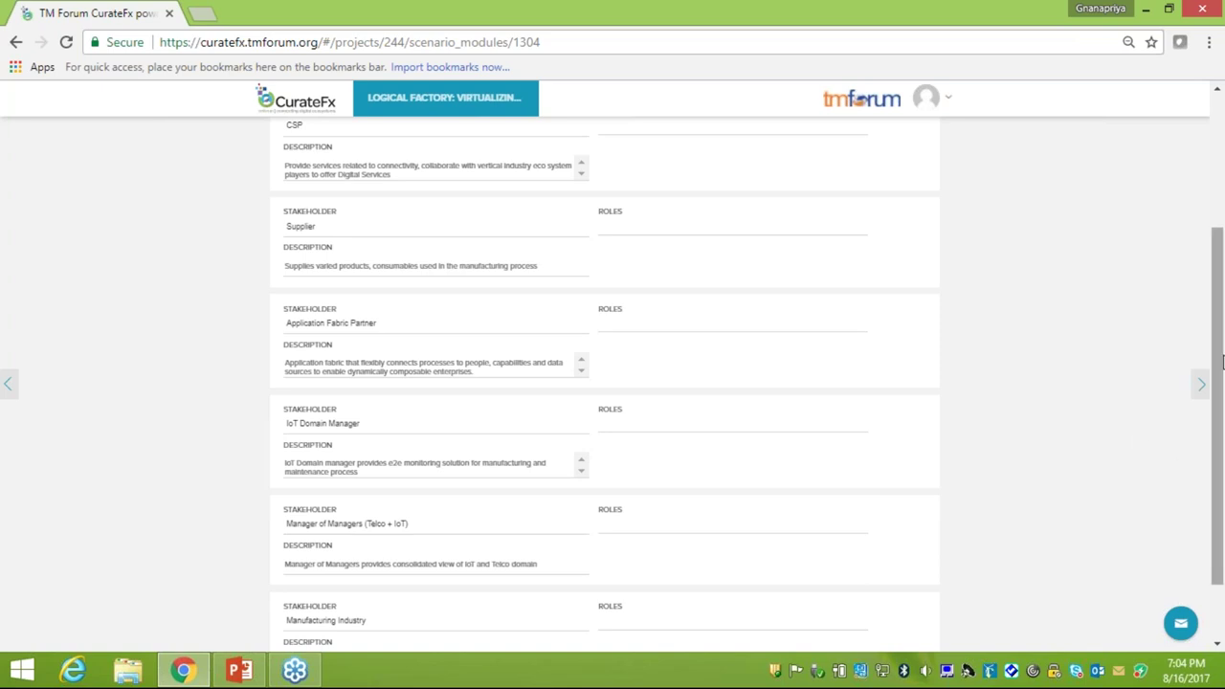
drag(1215, 300, 1219, 223)
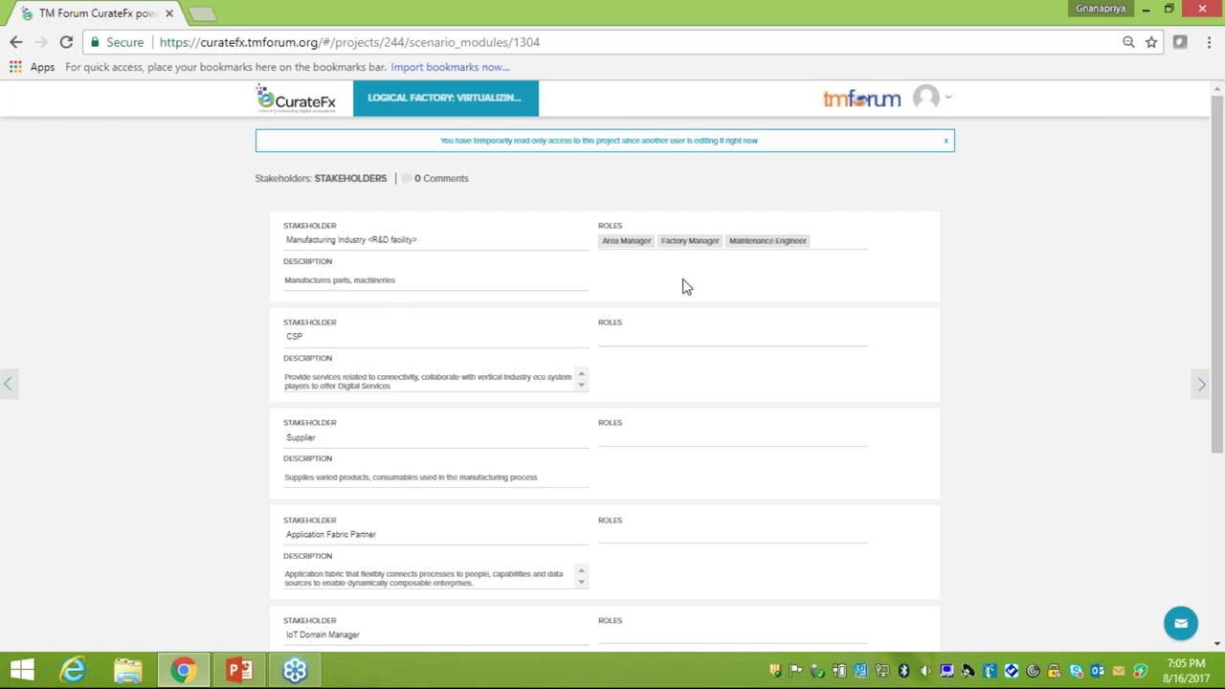
Step: Move on to the Drivers module of the Logical Factory project
click(1201, 388)
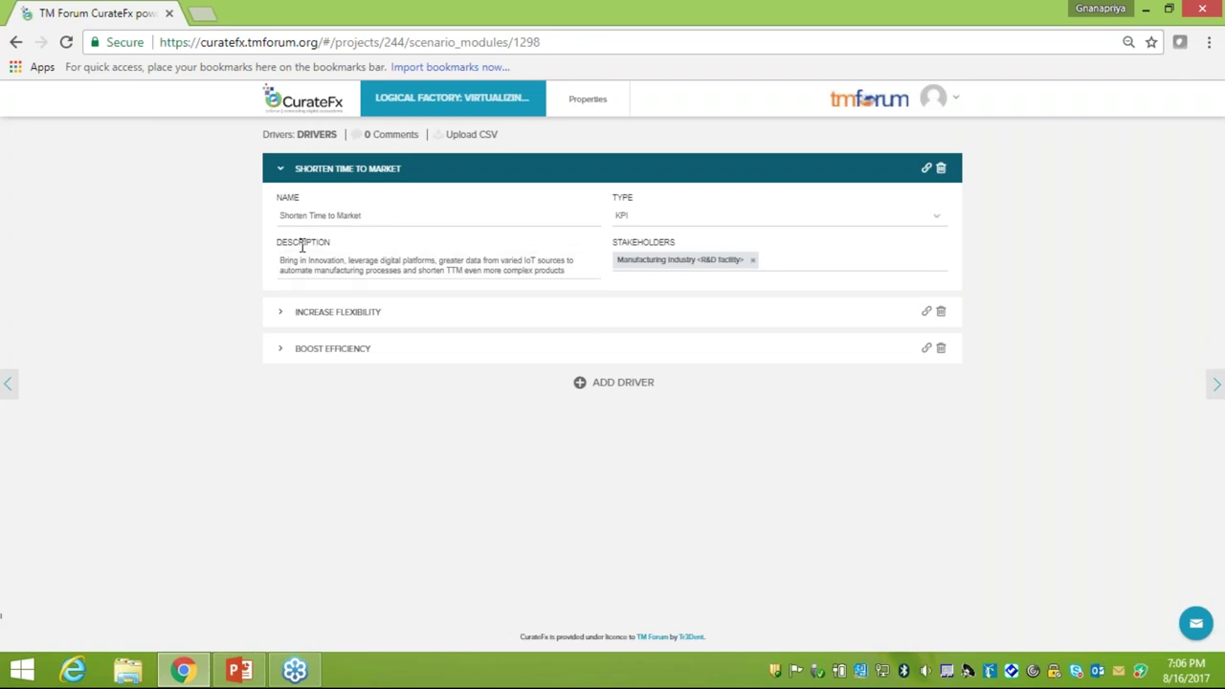
Step: Expand the Increase Flexibility and Boost Efficiency drivers to read their types, descriptions and assigned stakeholders
click(282, 316)
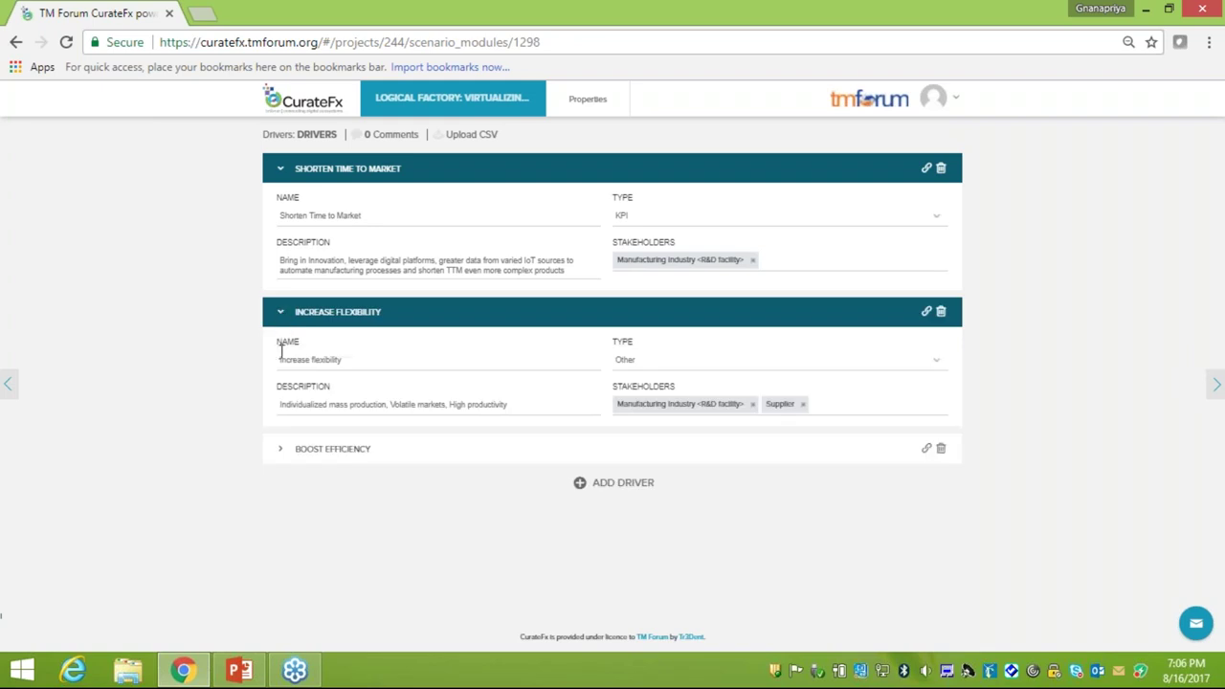
click(281, 454)
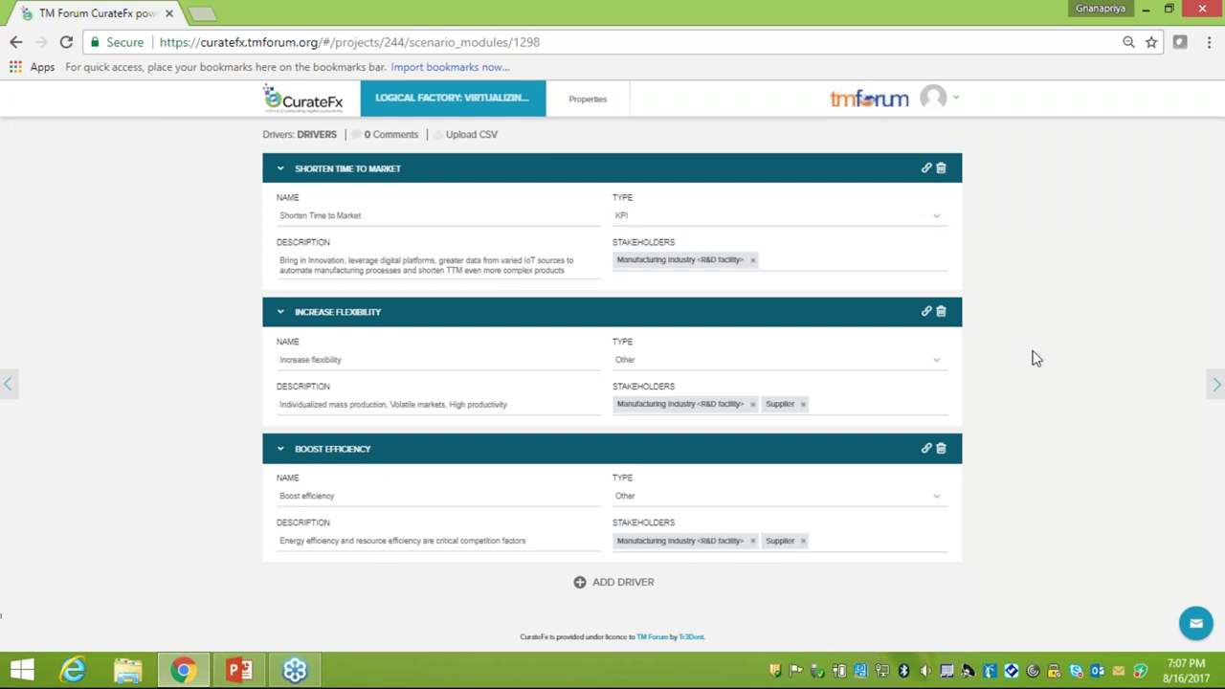
Step: Move on to the Overall Value module and read the Mass Customizations, Direct Savings and Indirect Savings entries
click(1217, 386)
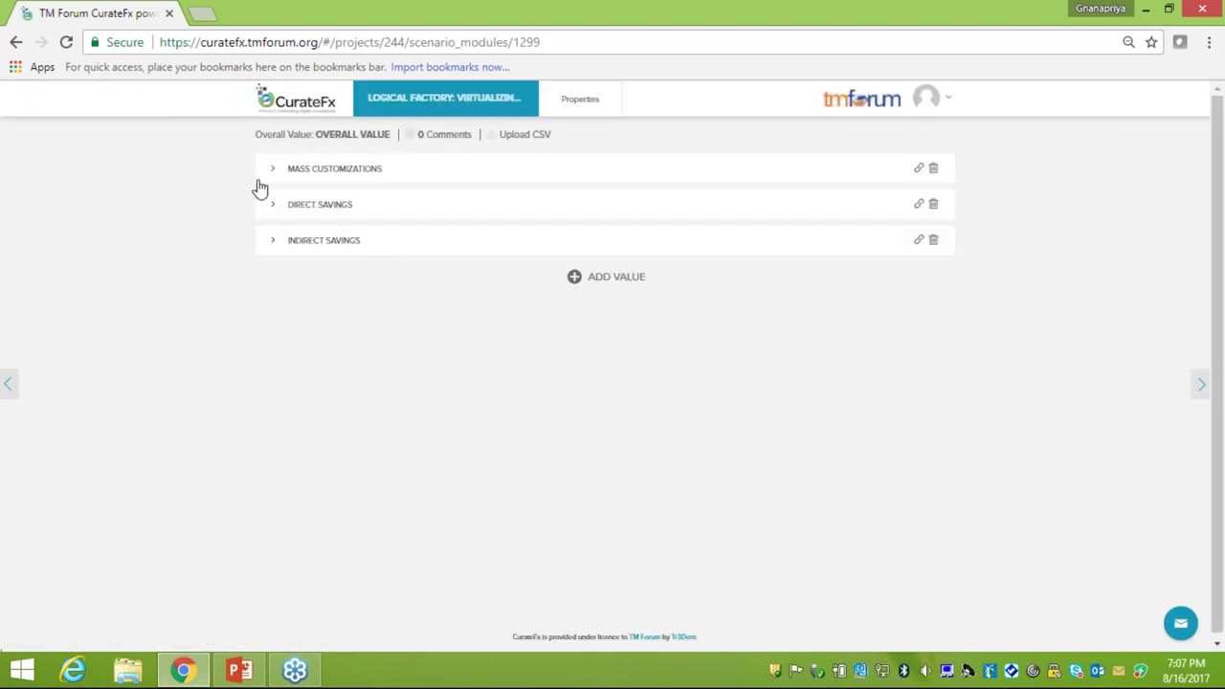
click(273, 173)
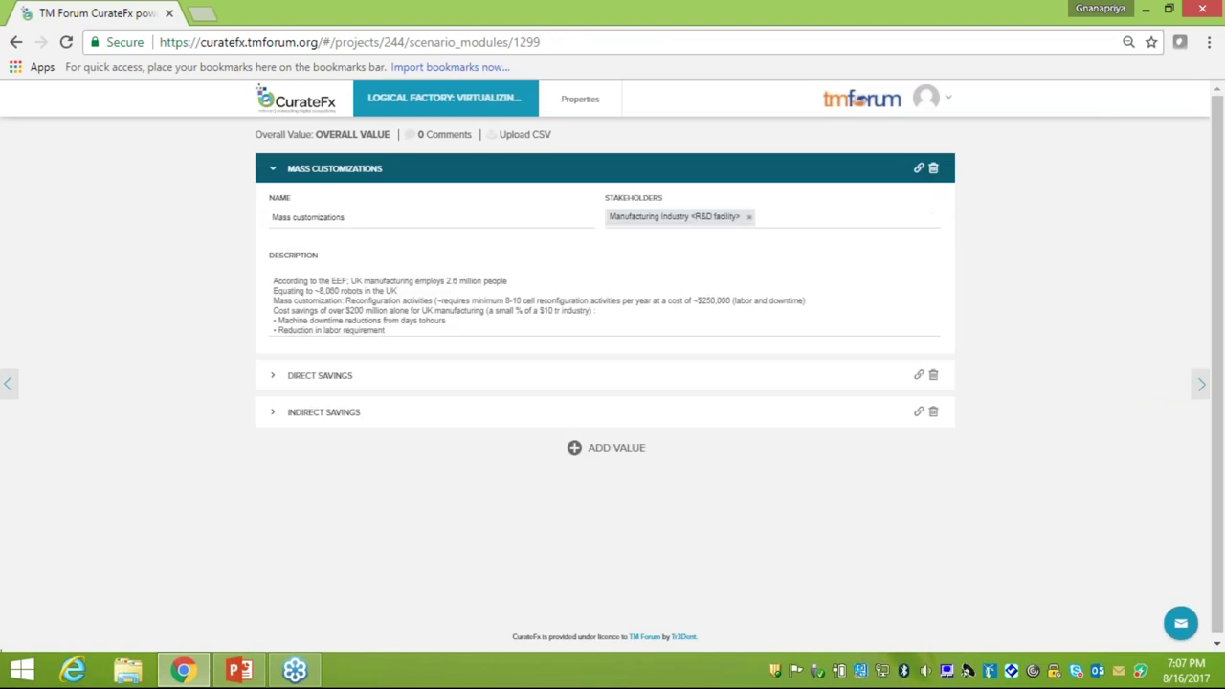
click(274, 378)
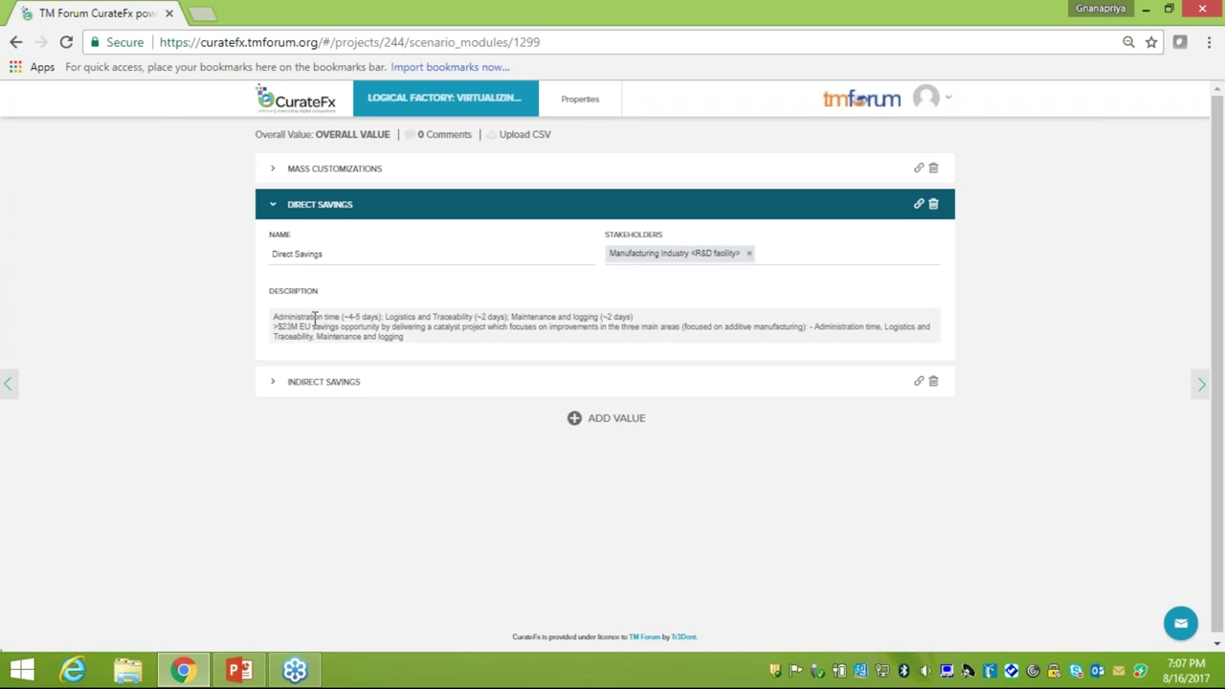
click(273, 382)
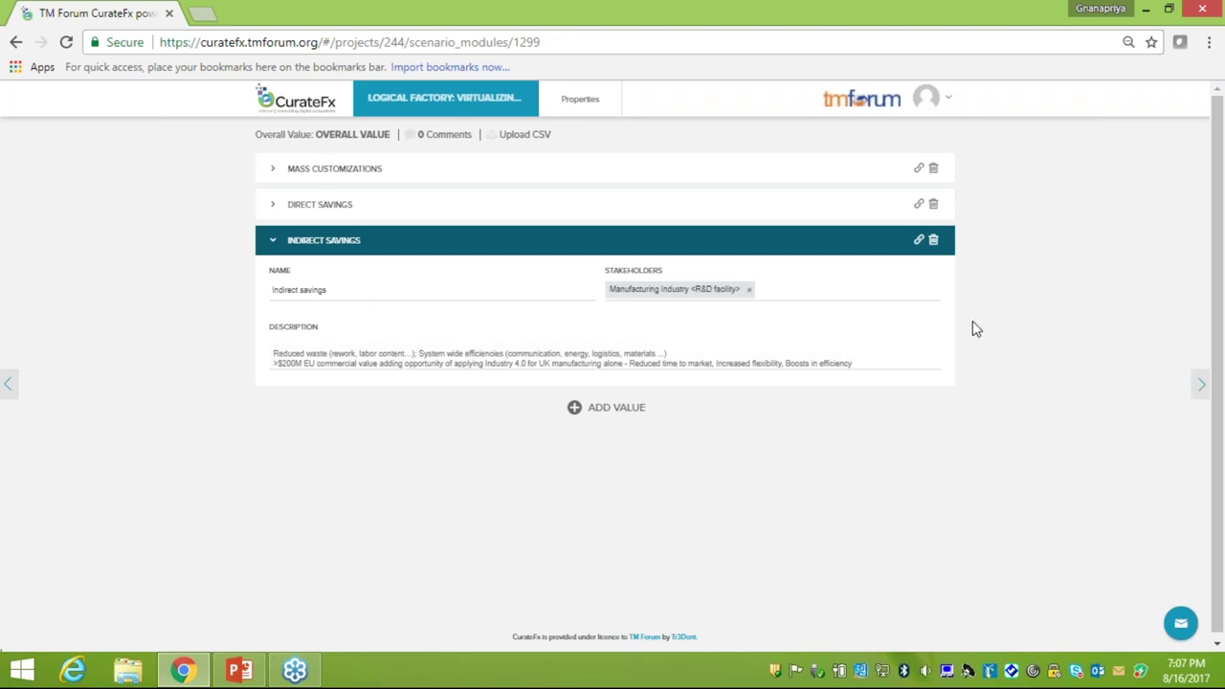
Step: Go to the Problem Statements module and read the CSP, Application Fabric Partner and IoT Domain Manager statements
click(1201, 388)
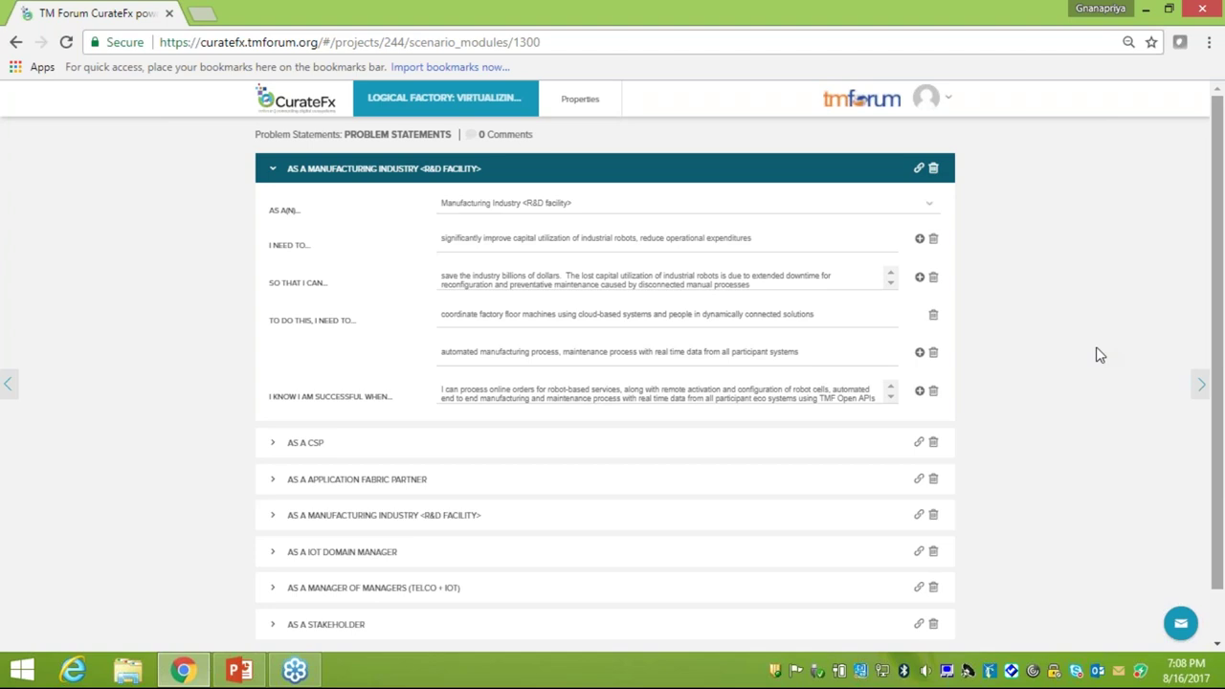
click(316, 448)
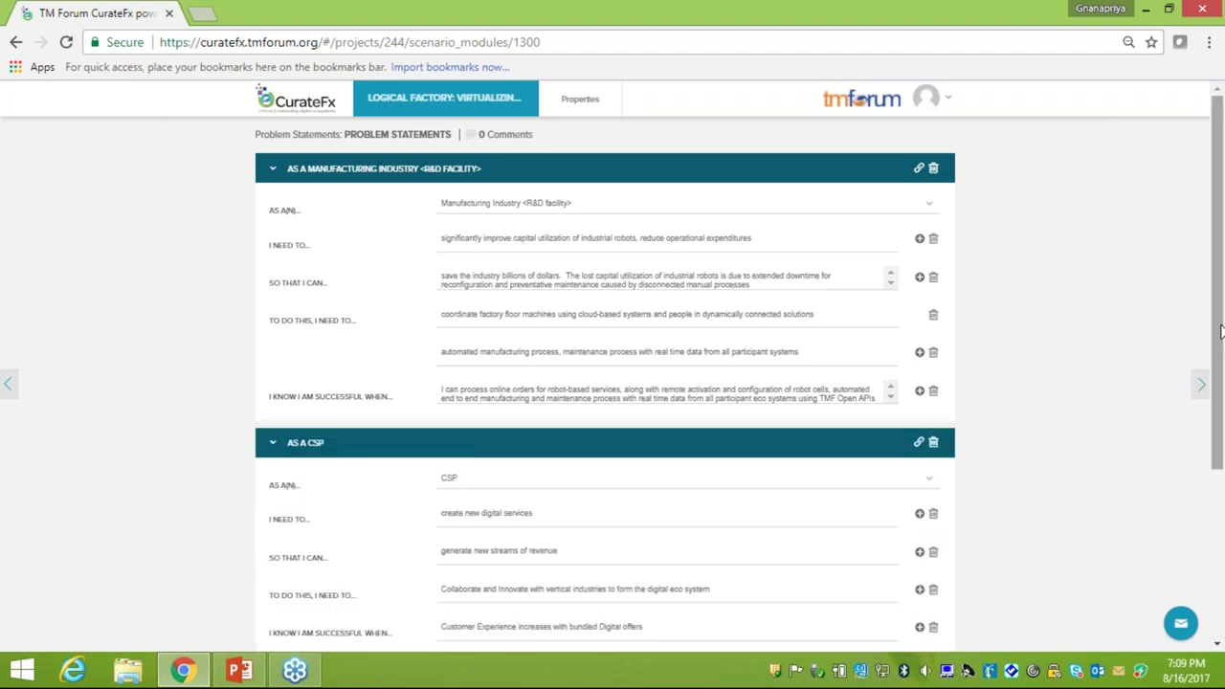
scroll(478, 374, down, 2)
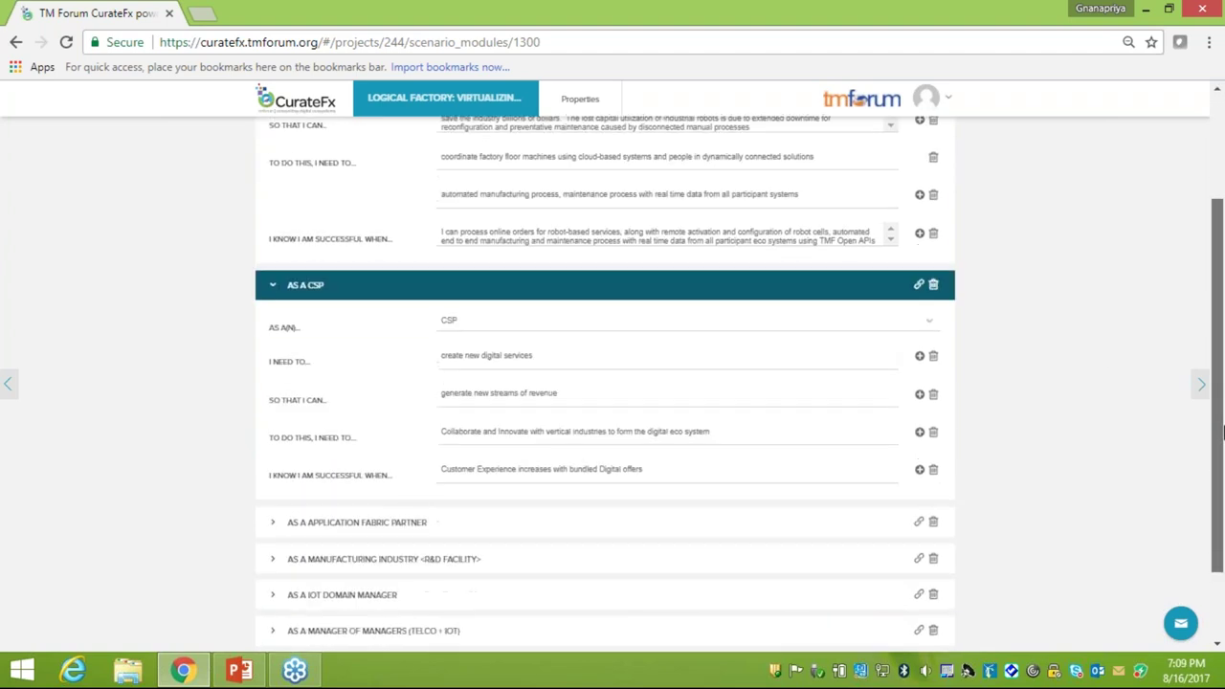
click(305, 529)
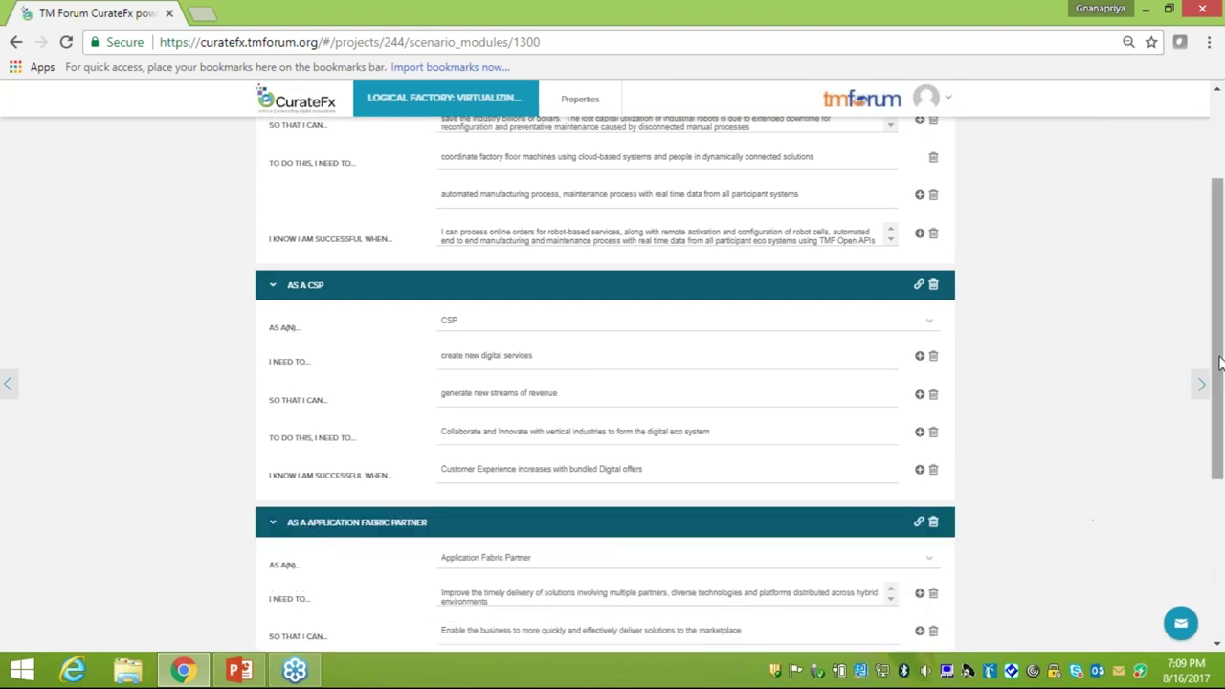
drag(1217, 459, 1217, 576)
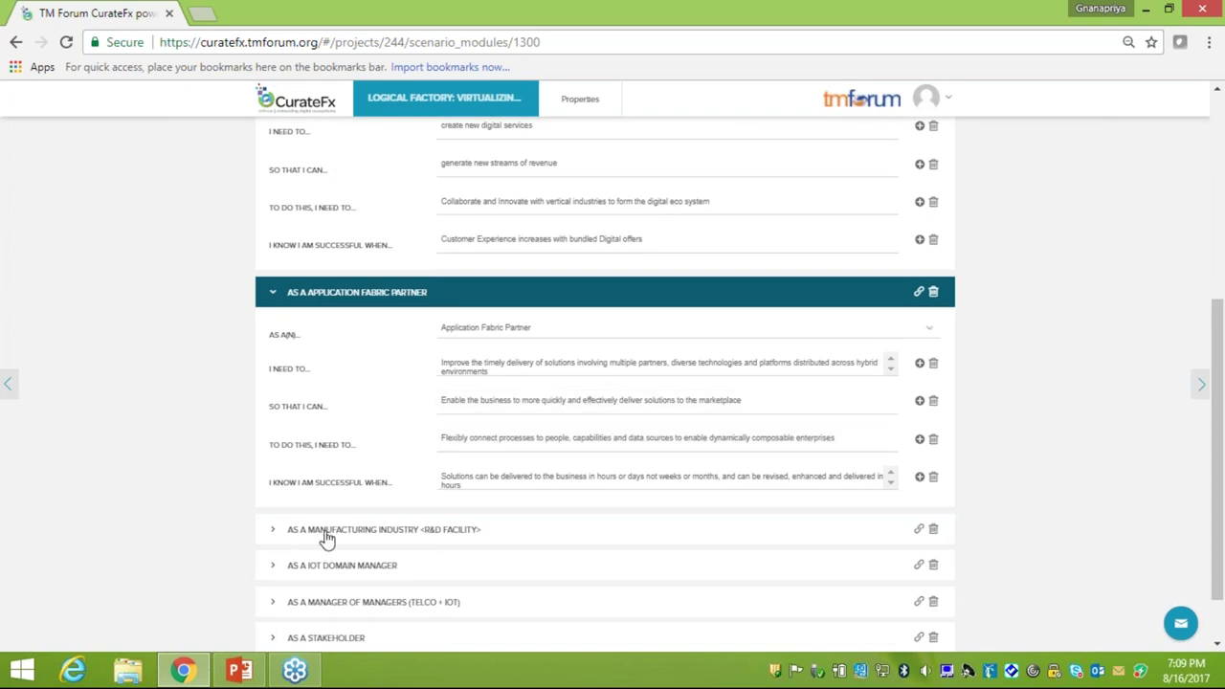
click(336, 569)
drag(1217, 283, 1219, 336)
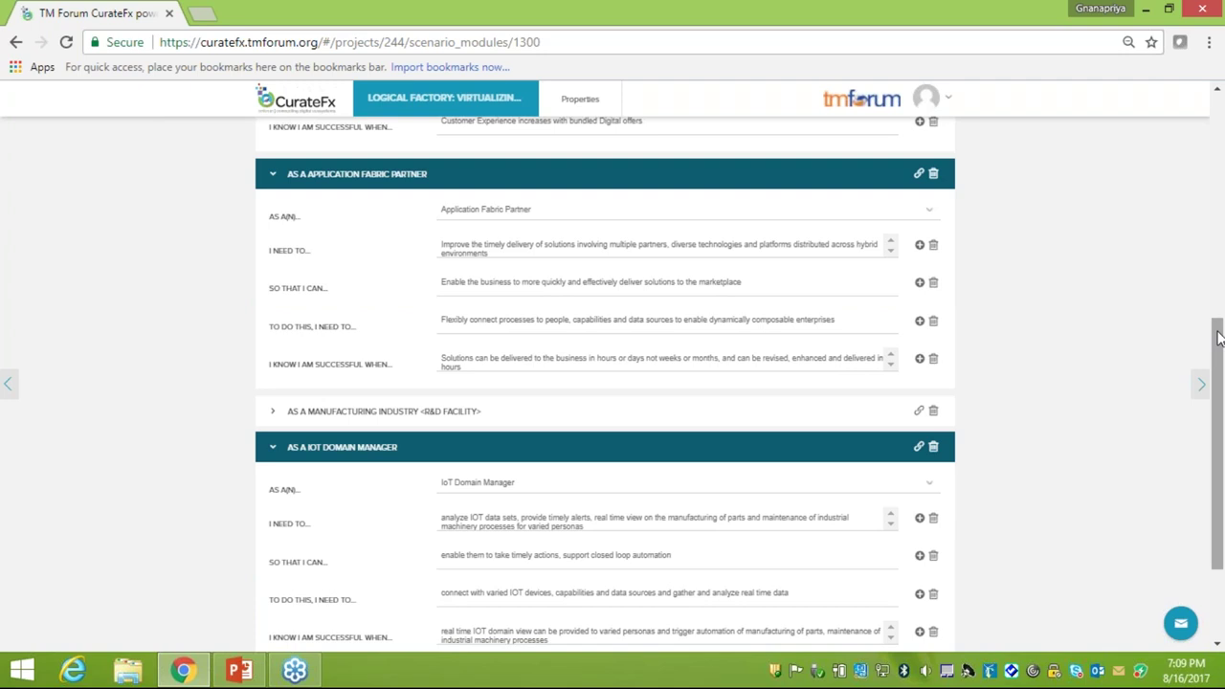
drag(1218, 337, 1220, 362)
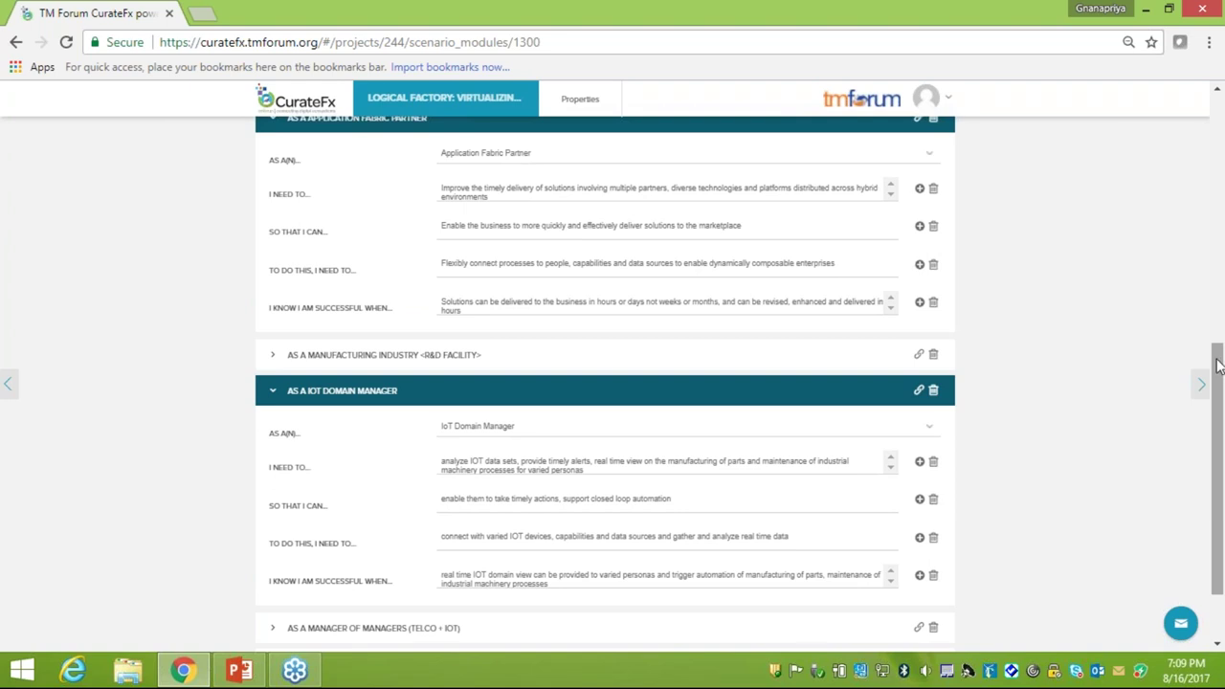
drag(1217, 364, 1219, 134)
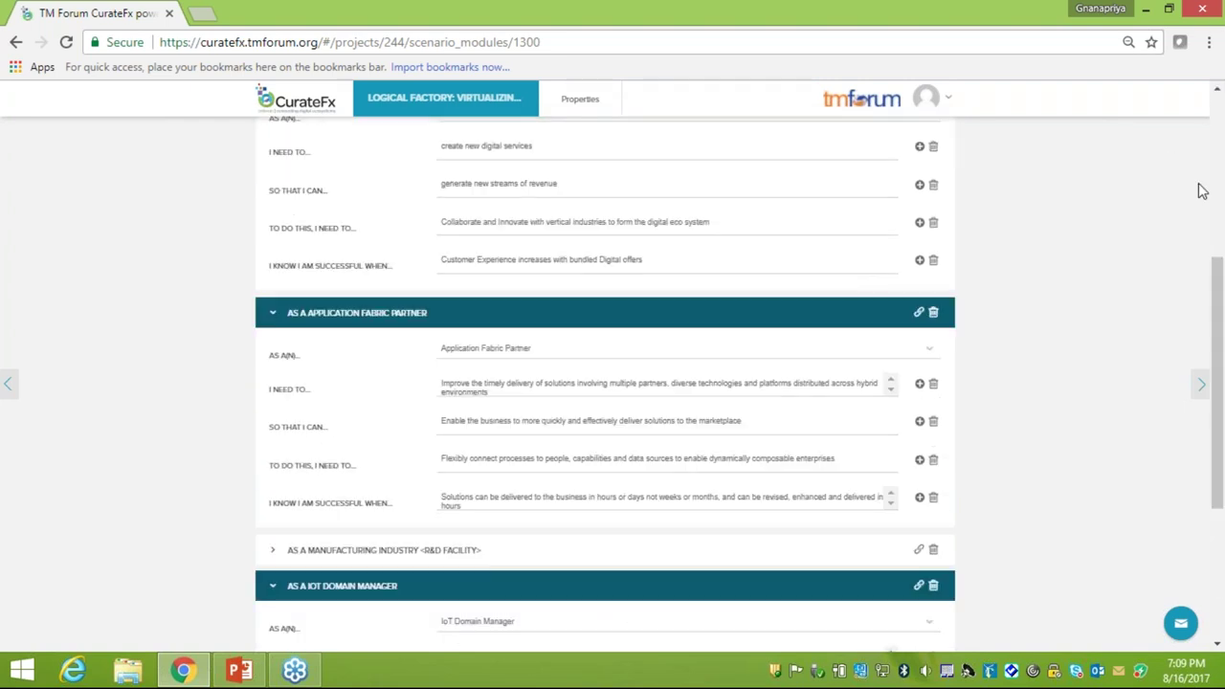
Step: Advance through the project's following modules to Frameworx Mapping and examine the green-marked eTOM processes across all domains
click(1196, 387)
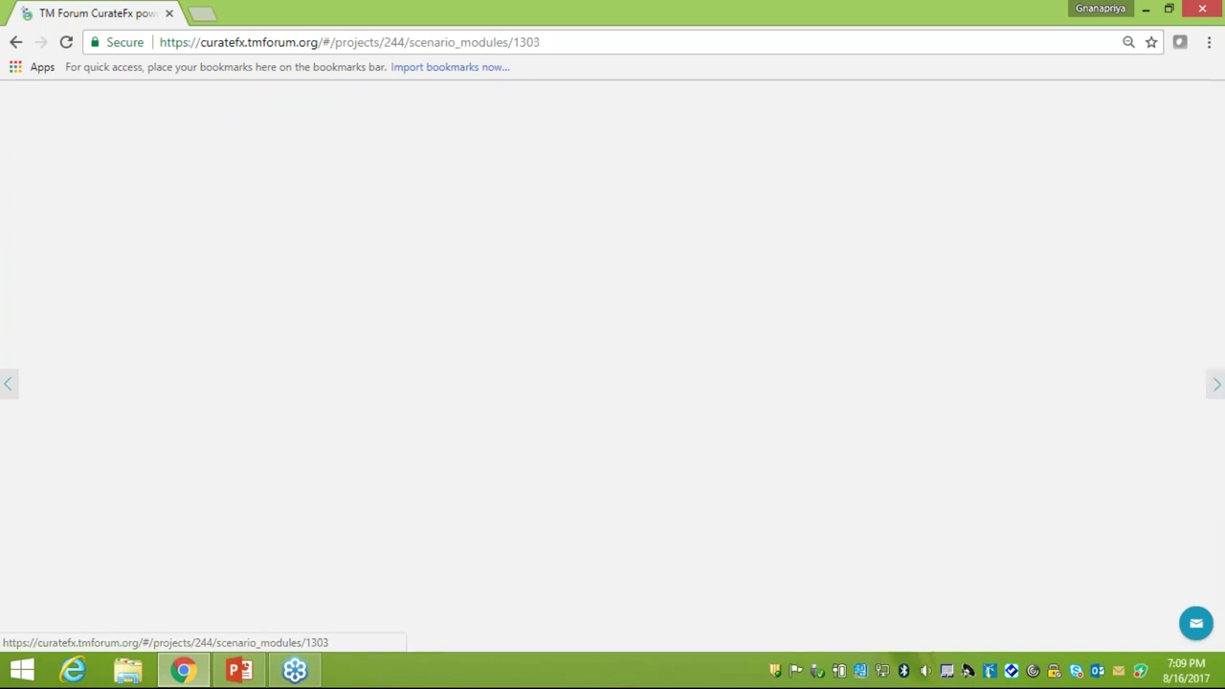
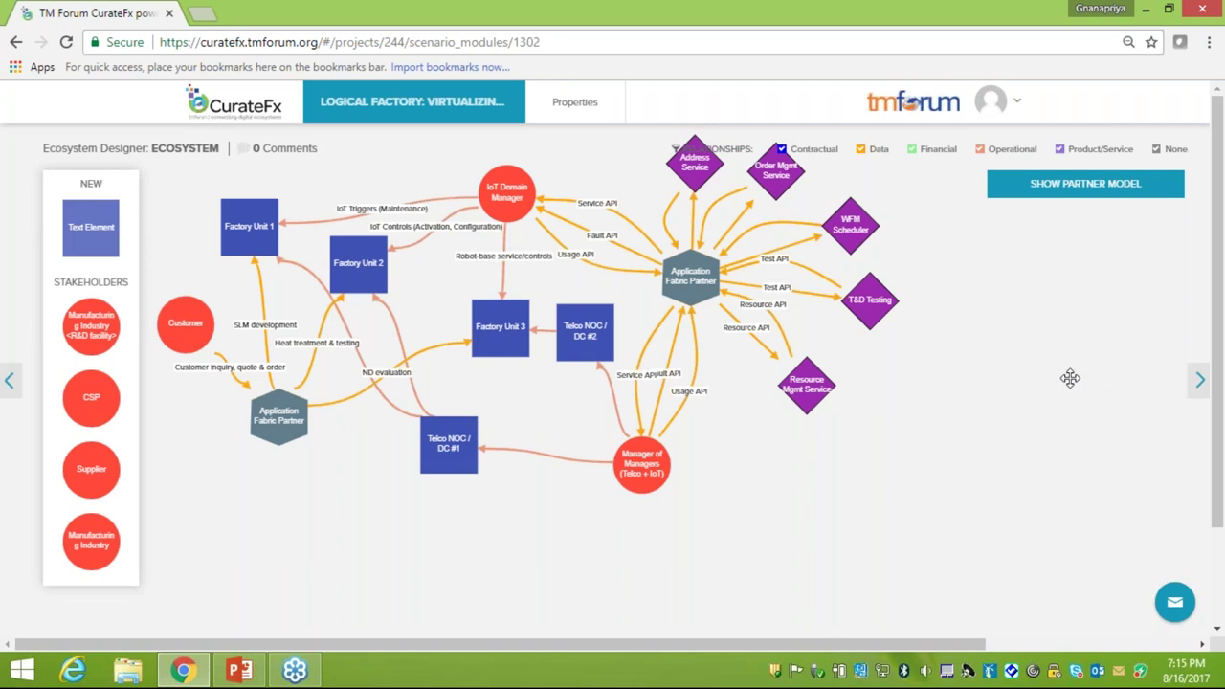
click(1202, 386)
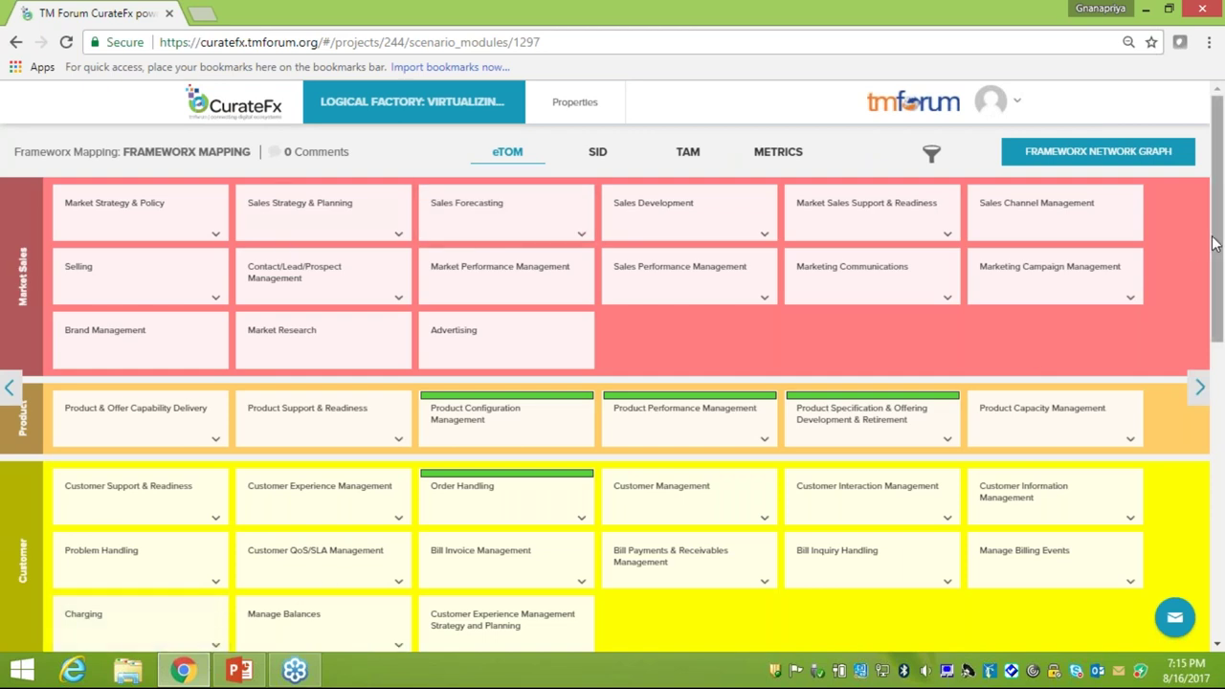
drag(1217, 243, 3, 450)
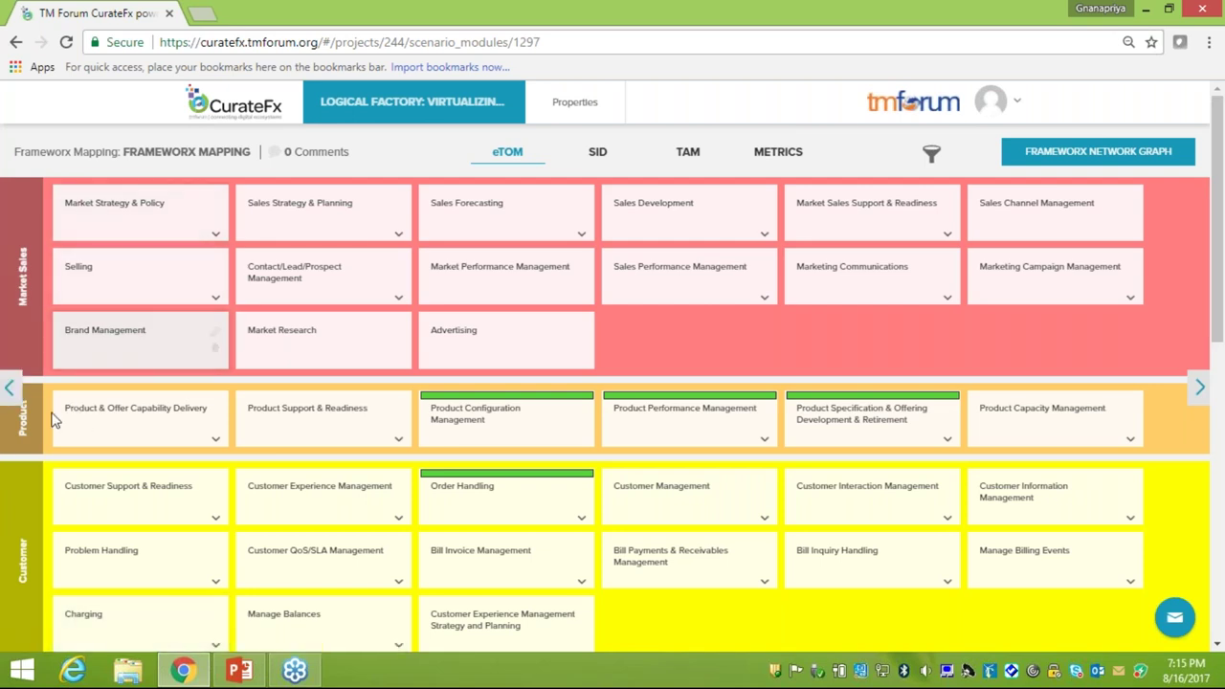
drag(1221, 217, 1223, 263)
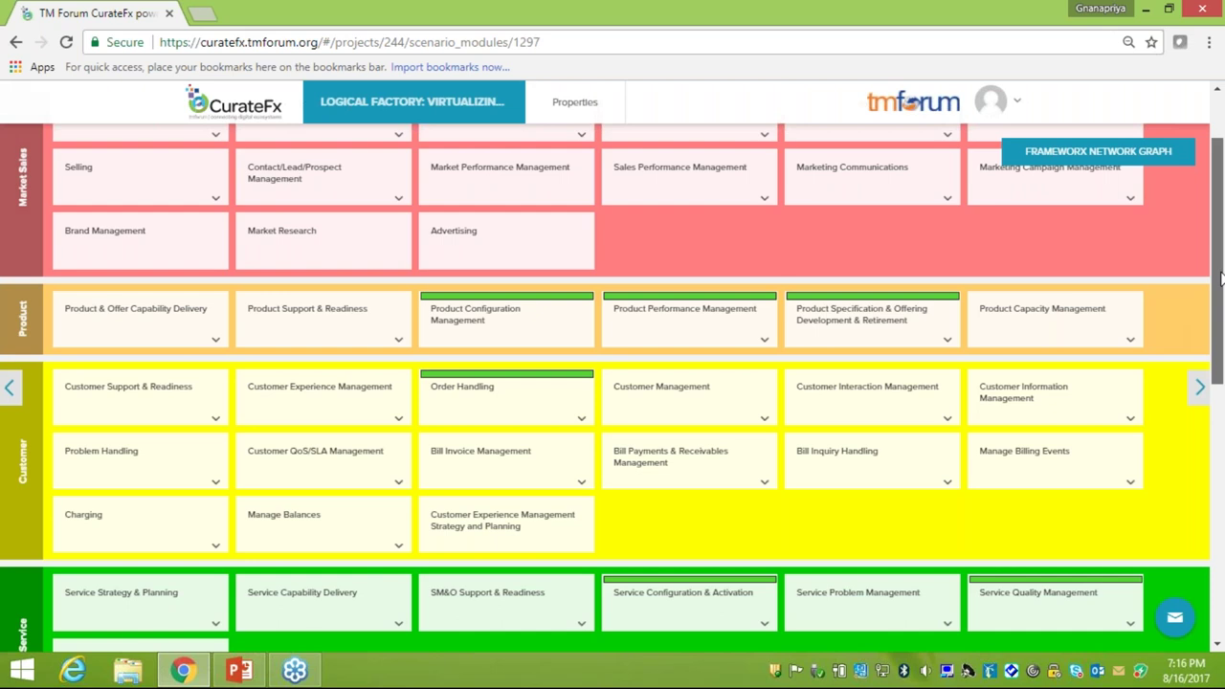
scroll(1221, 278, down, 2)
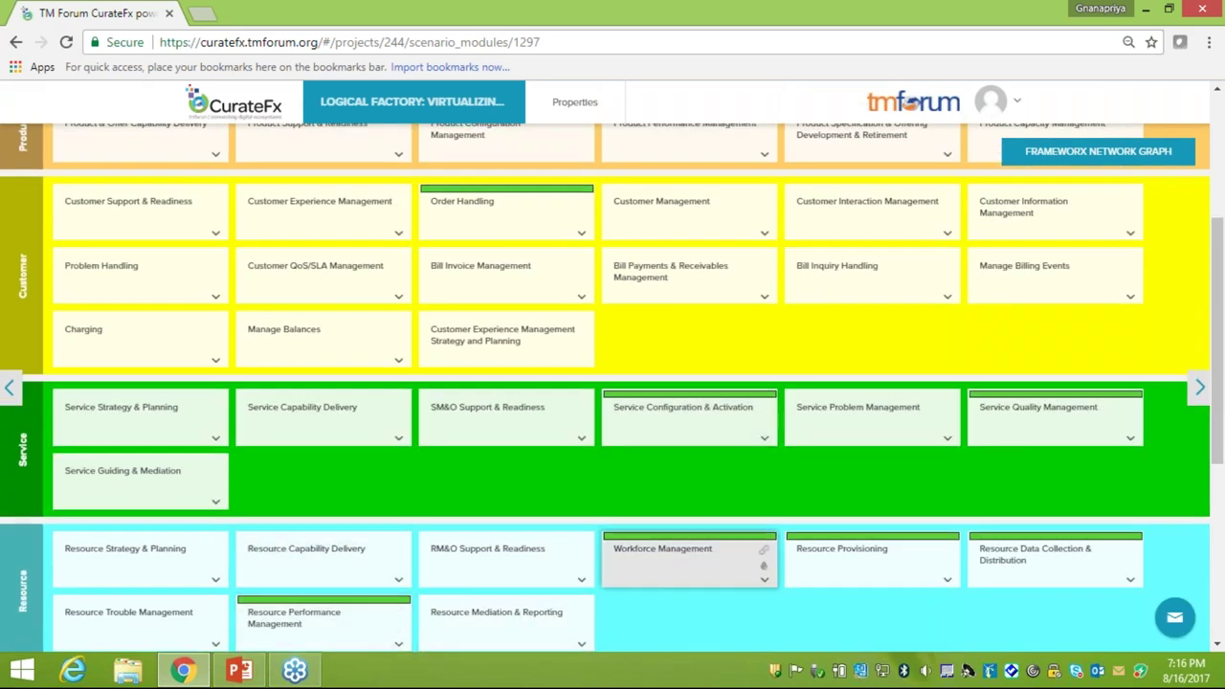
drag(1218, 354, 1200, 211)
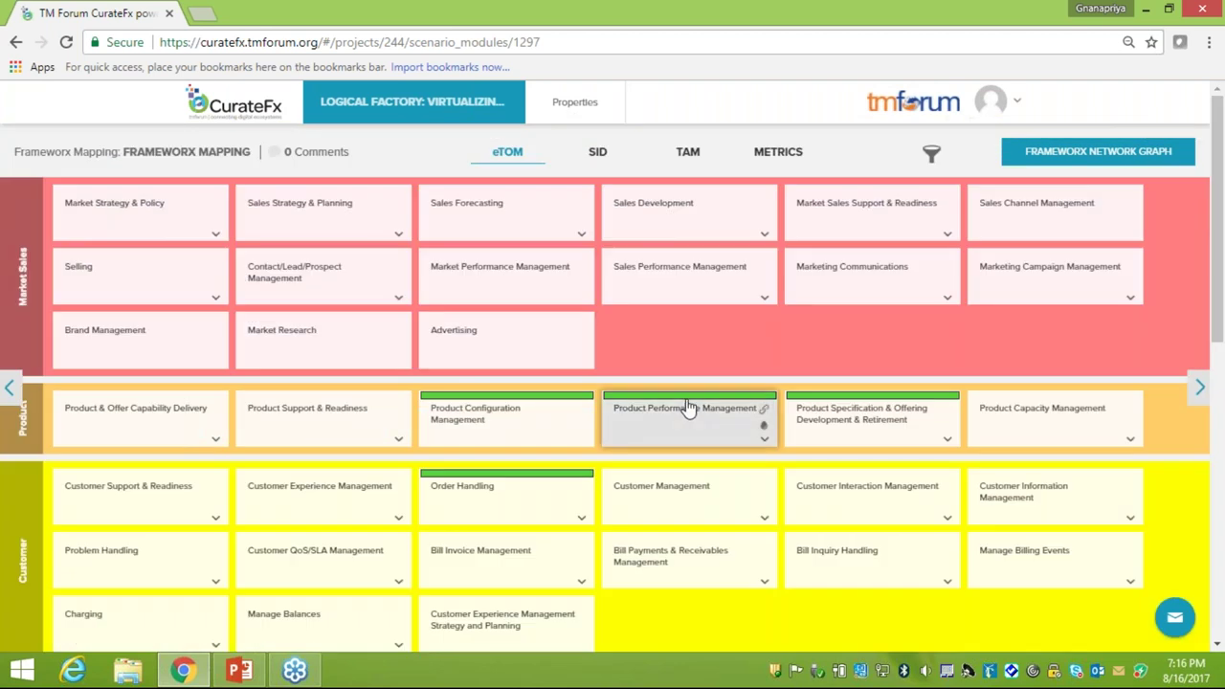
Step: Filter the eTOM mapping to show only the processes marked green
click(933, 161)
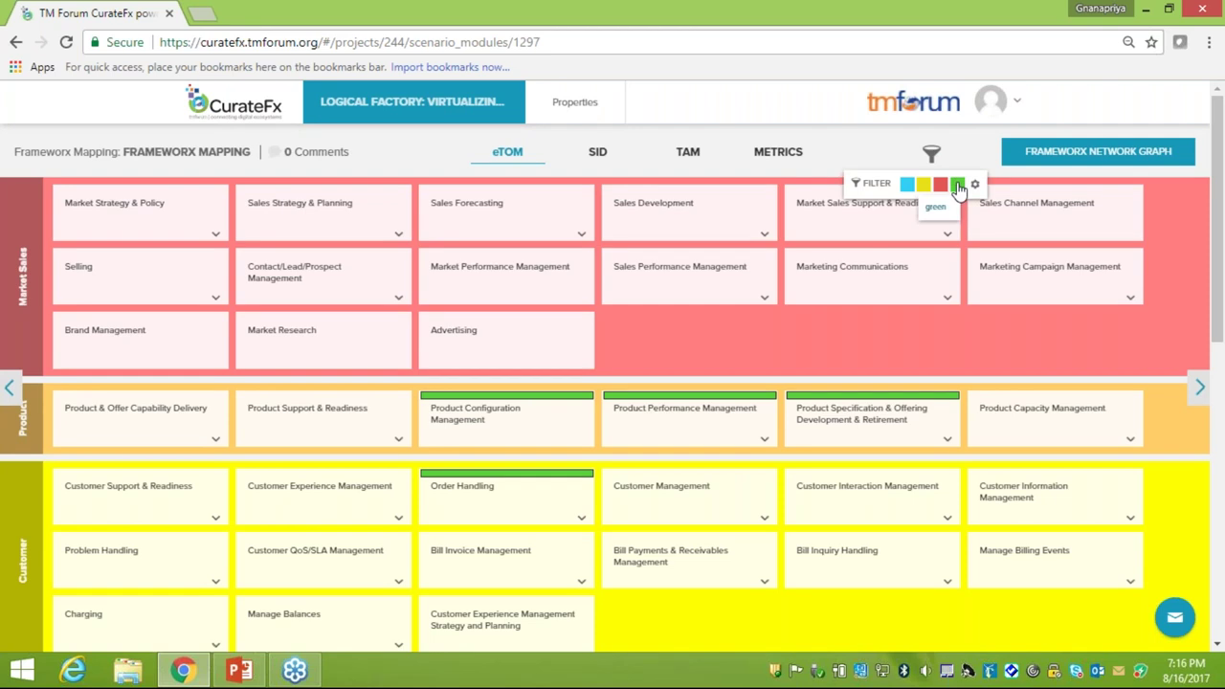
click(957, 186)
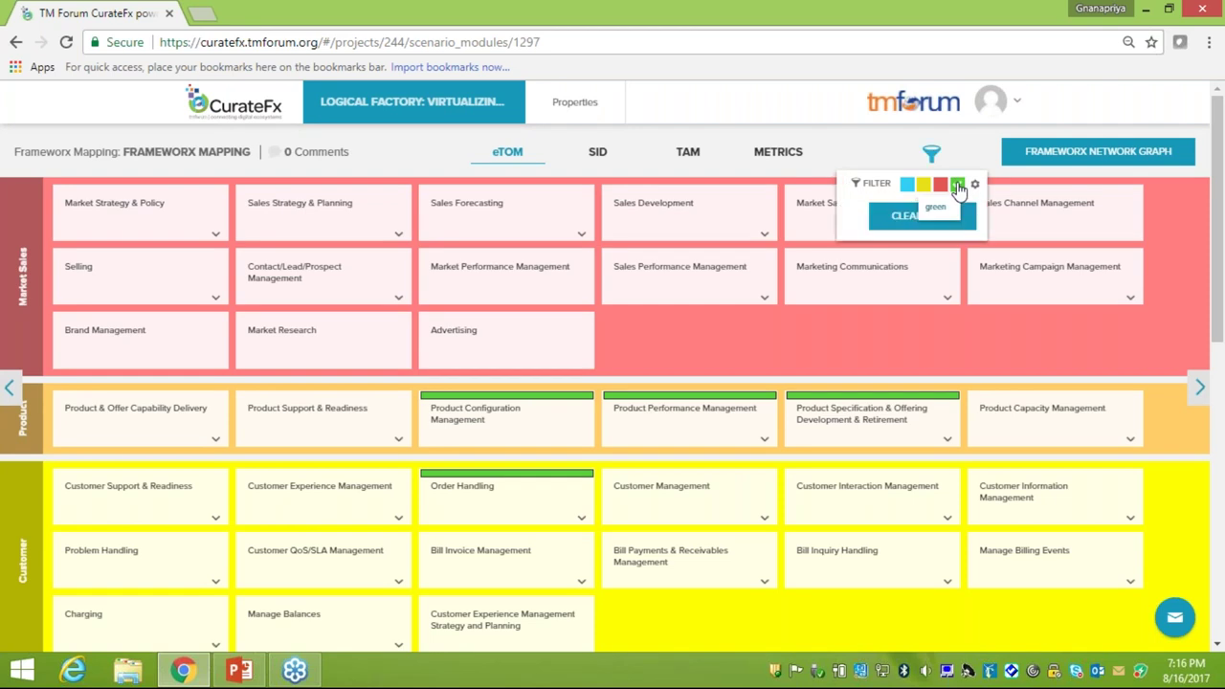
click(958, 186)
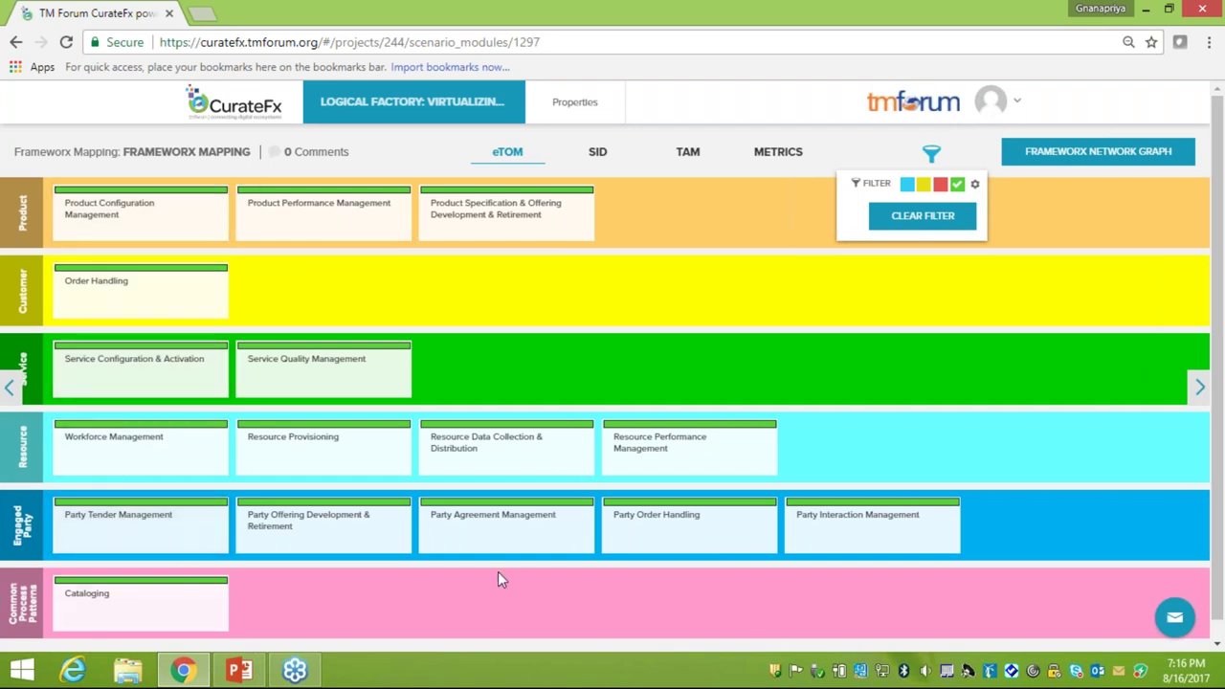
Step: View the green-filtered SID entities, followed by the TAM applications, of the Frameworx mapping
click(601, 157)
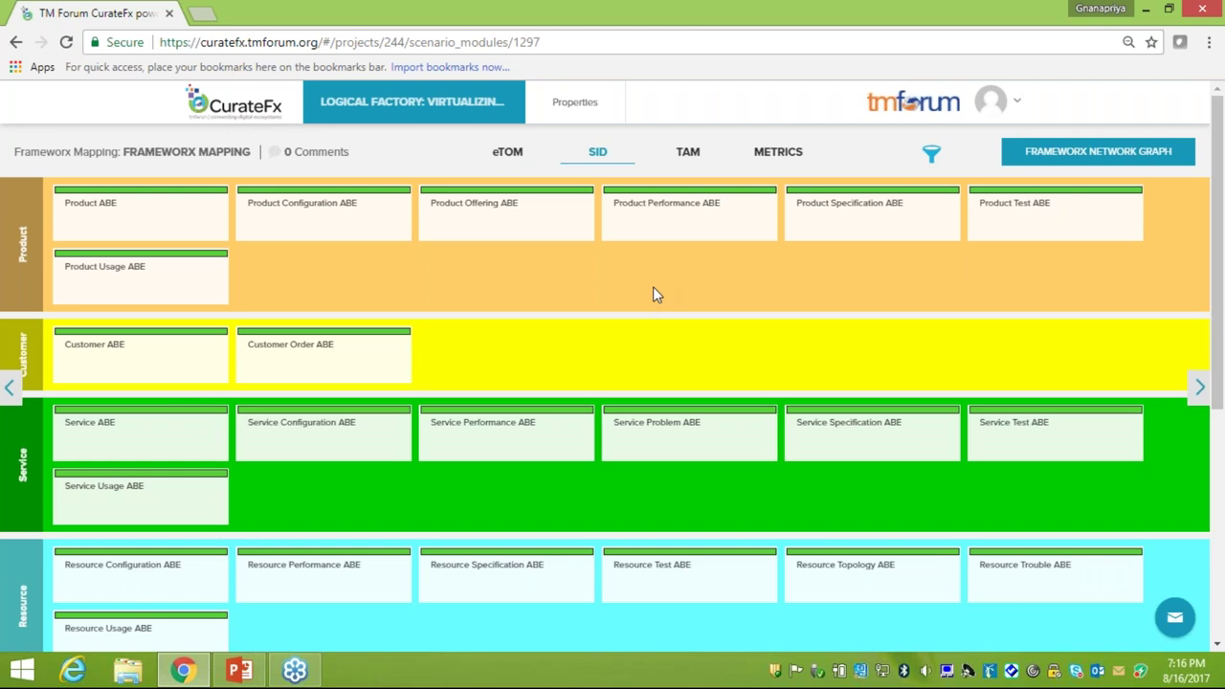
click(687, 156)
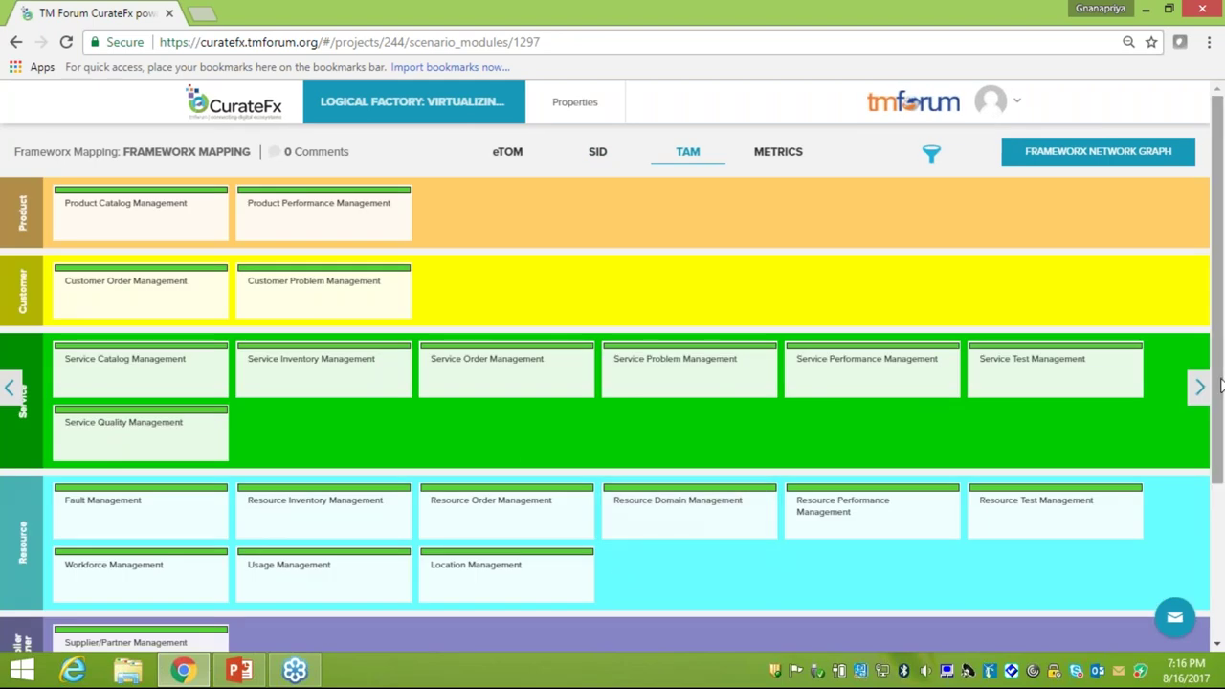
scroll(1220, 392, down, 1)
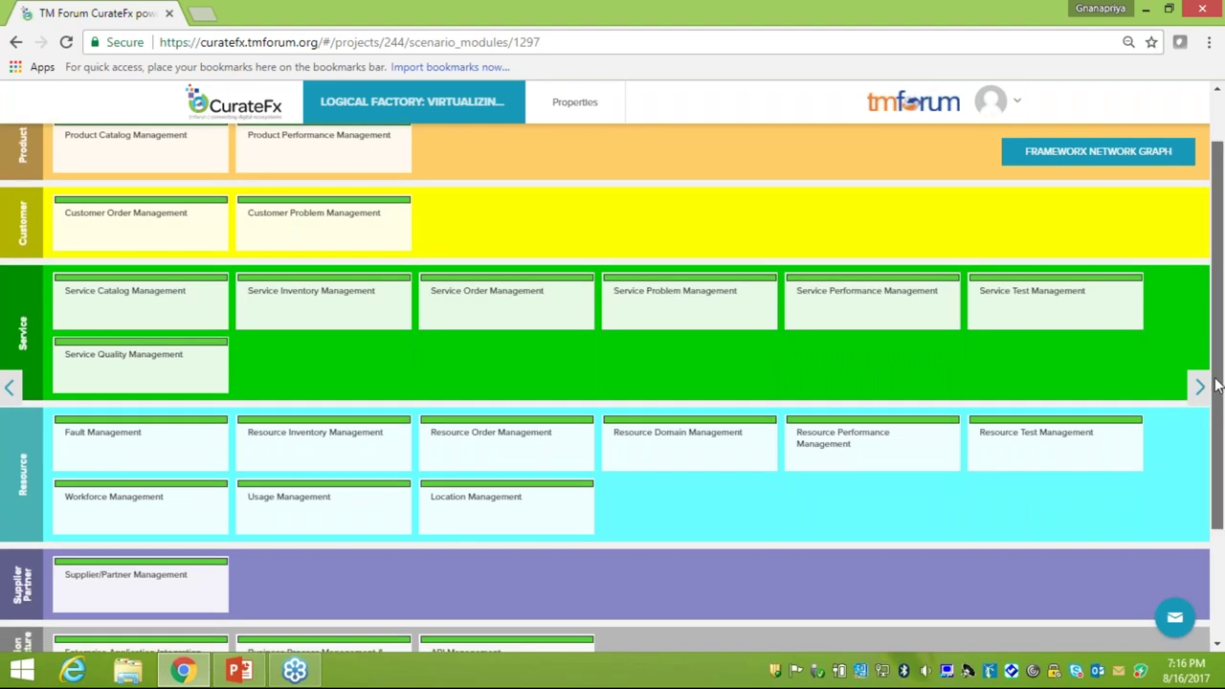
scroll(1215, 340, up, 1)
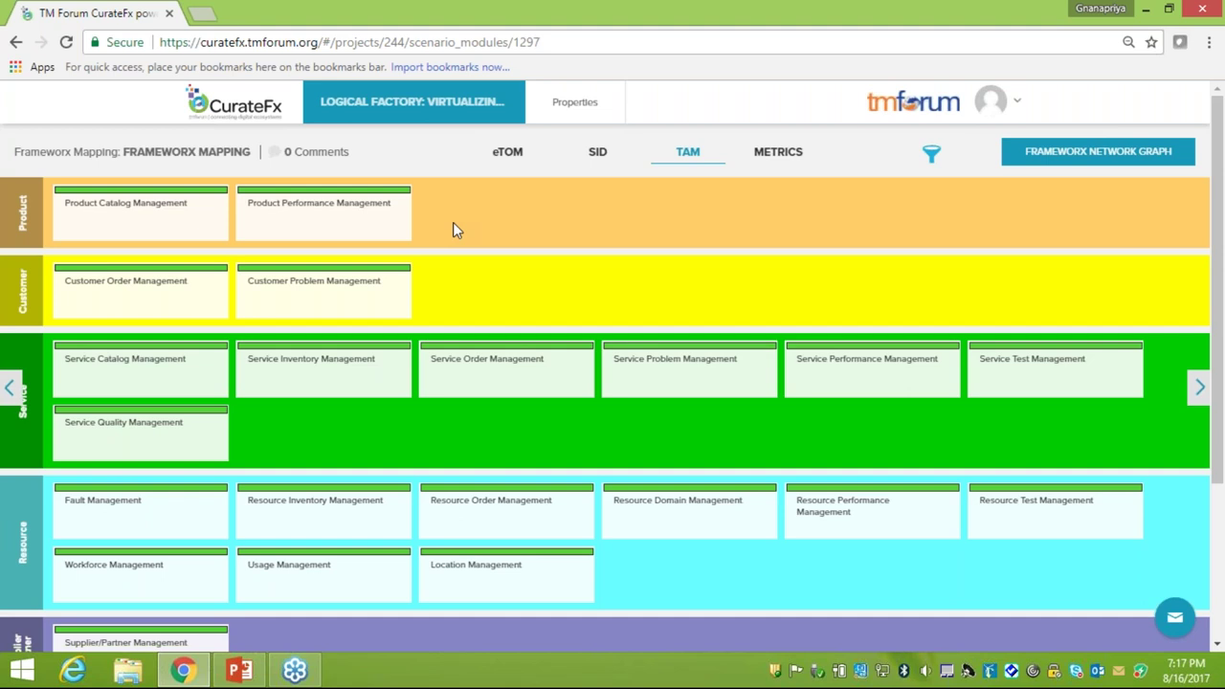
Step: Return to the Logical Factory project overview, look over its scenario sections and open the project properties
click(362, 113)
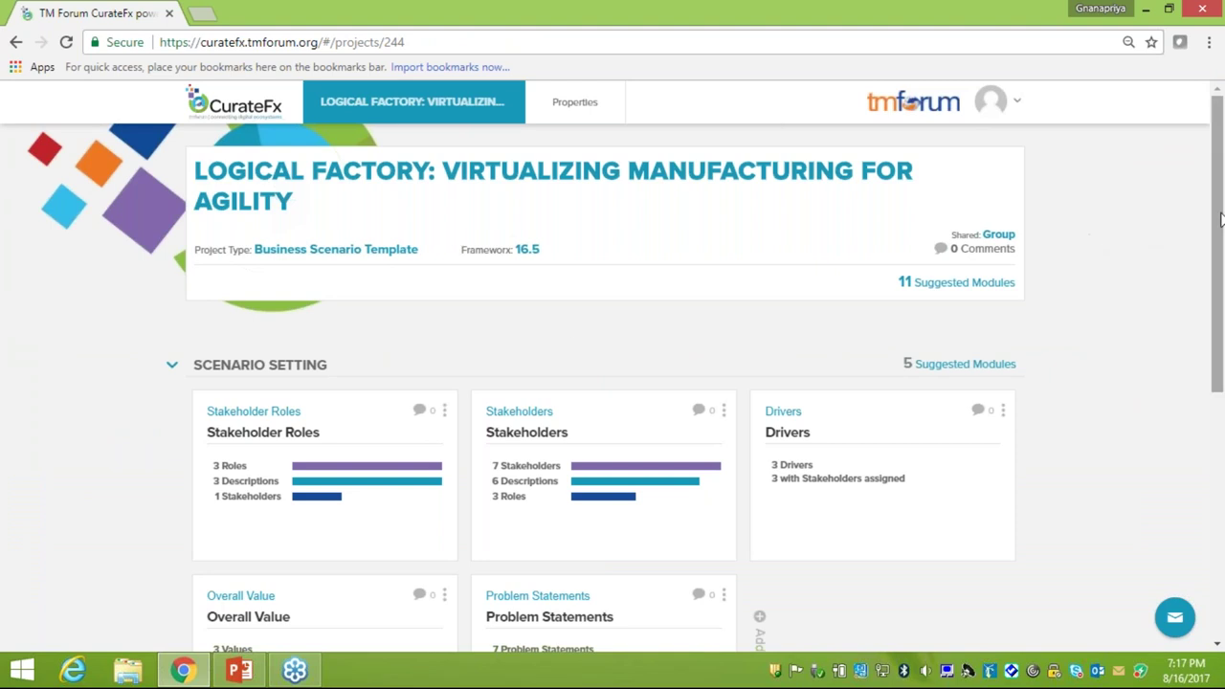
drag(1219, 220, 1219, 531)
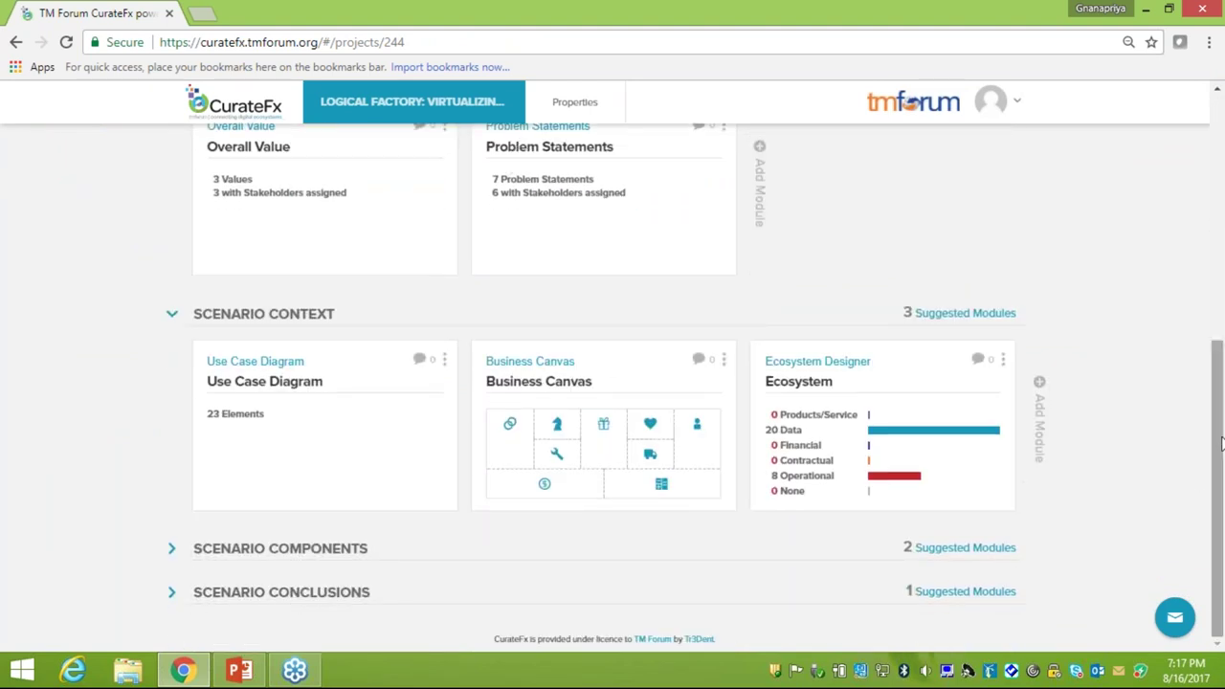
click(1219, 149)
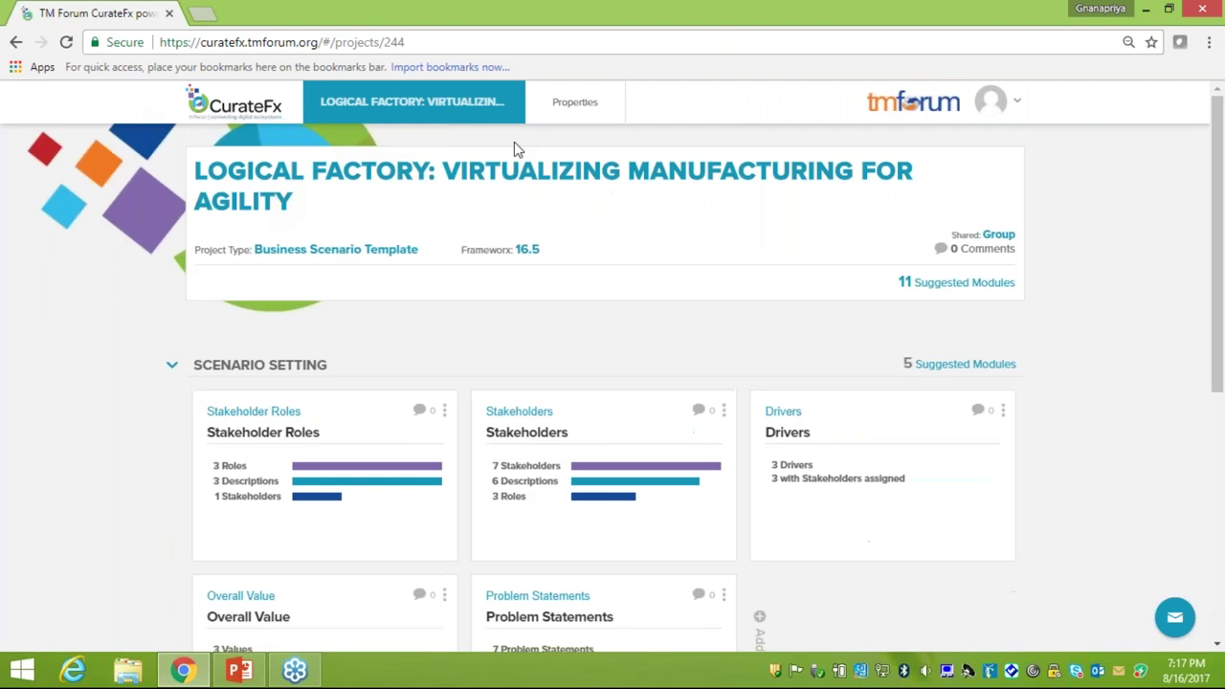
click(565, 107)
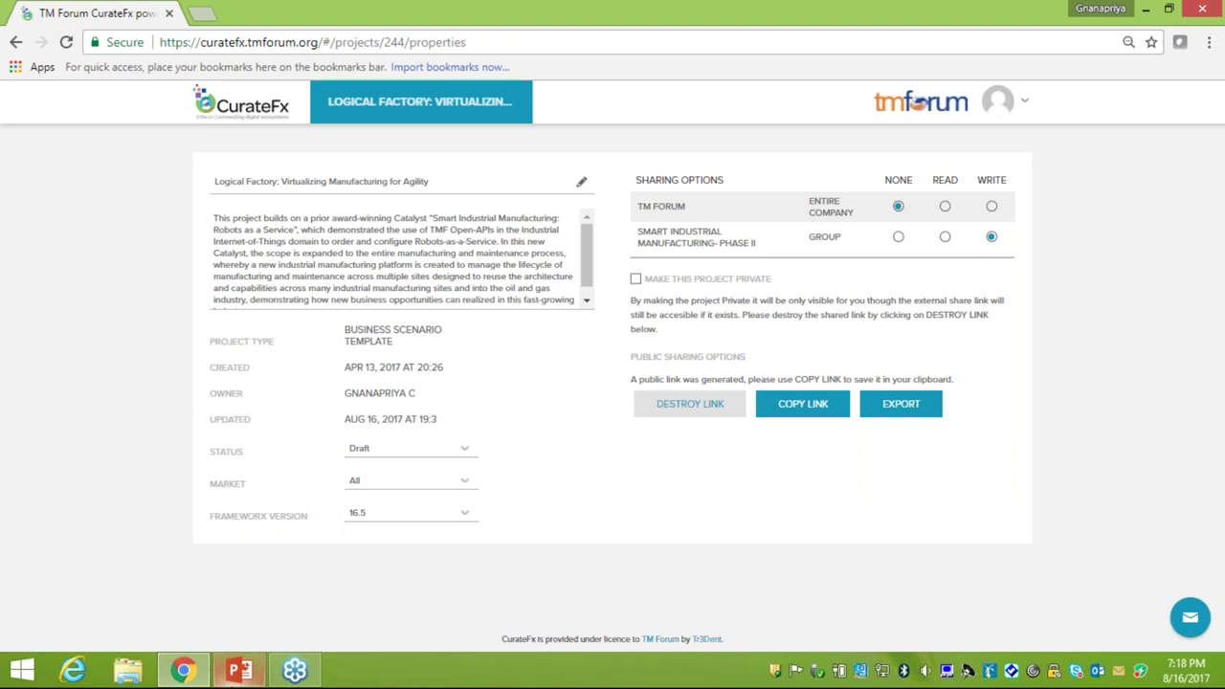
Step: Switch to the PowerPoint presentation and start the slide show at slide 30, "Catalyst High-Level Benefits"
mouse_move(239, 669)
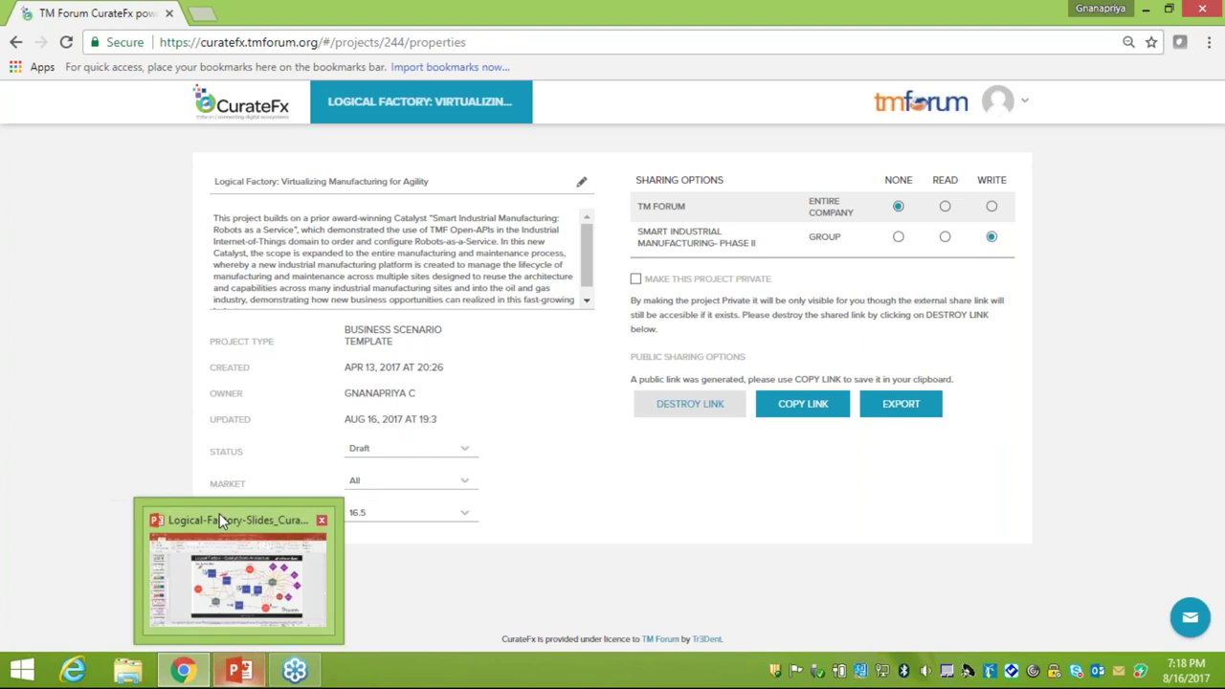
mouse_move(220, 513)
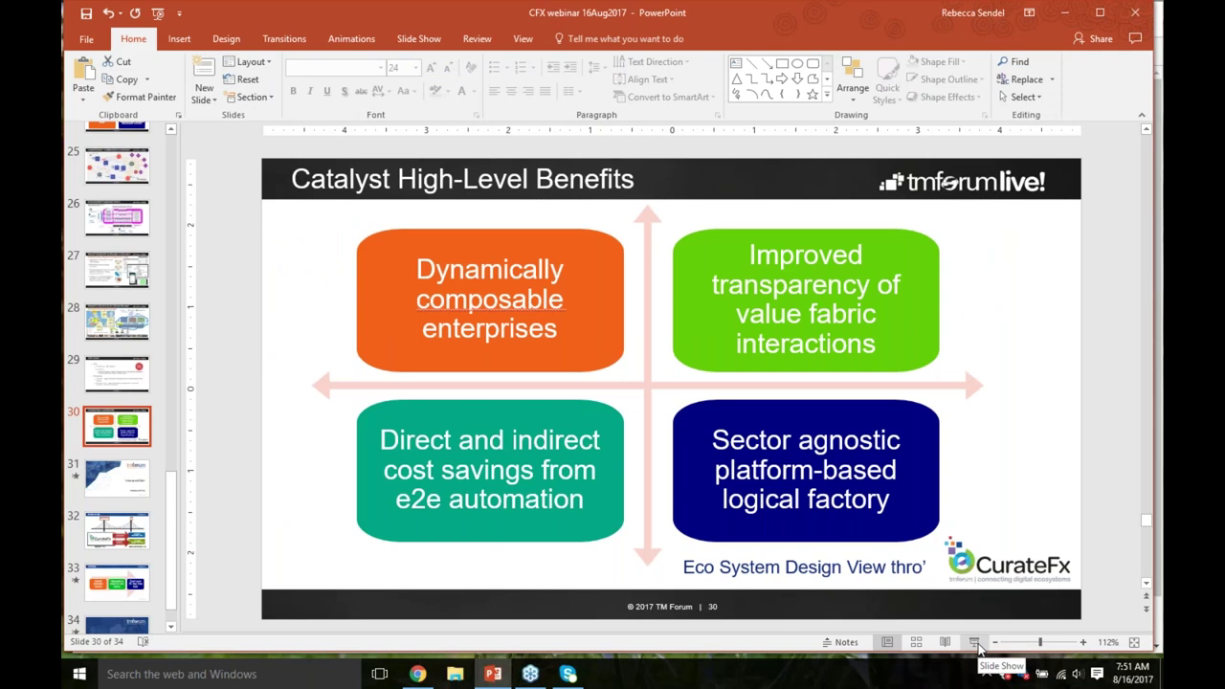
click(975, 643)
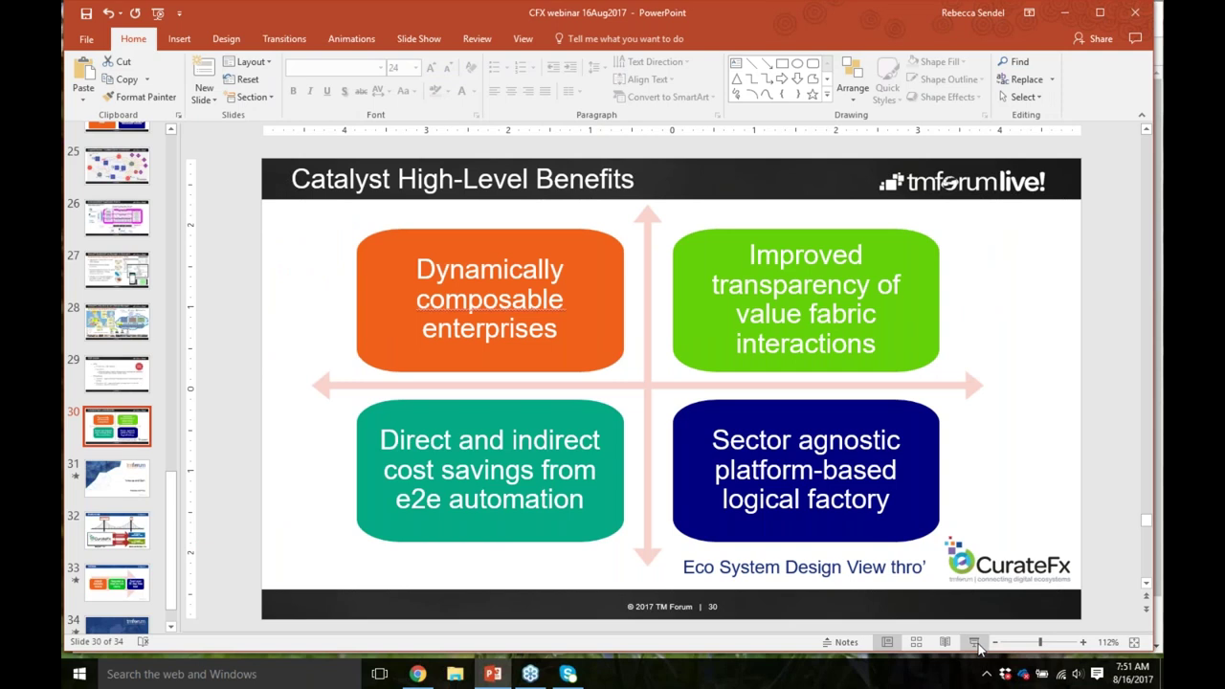